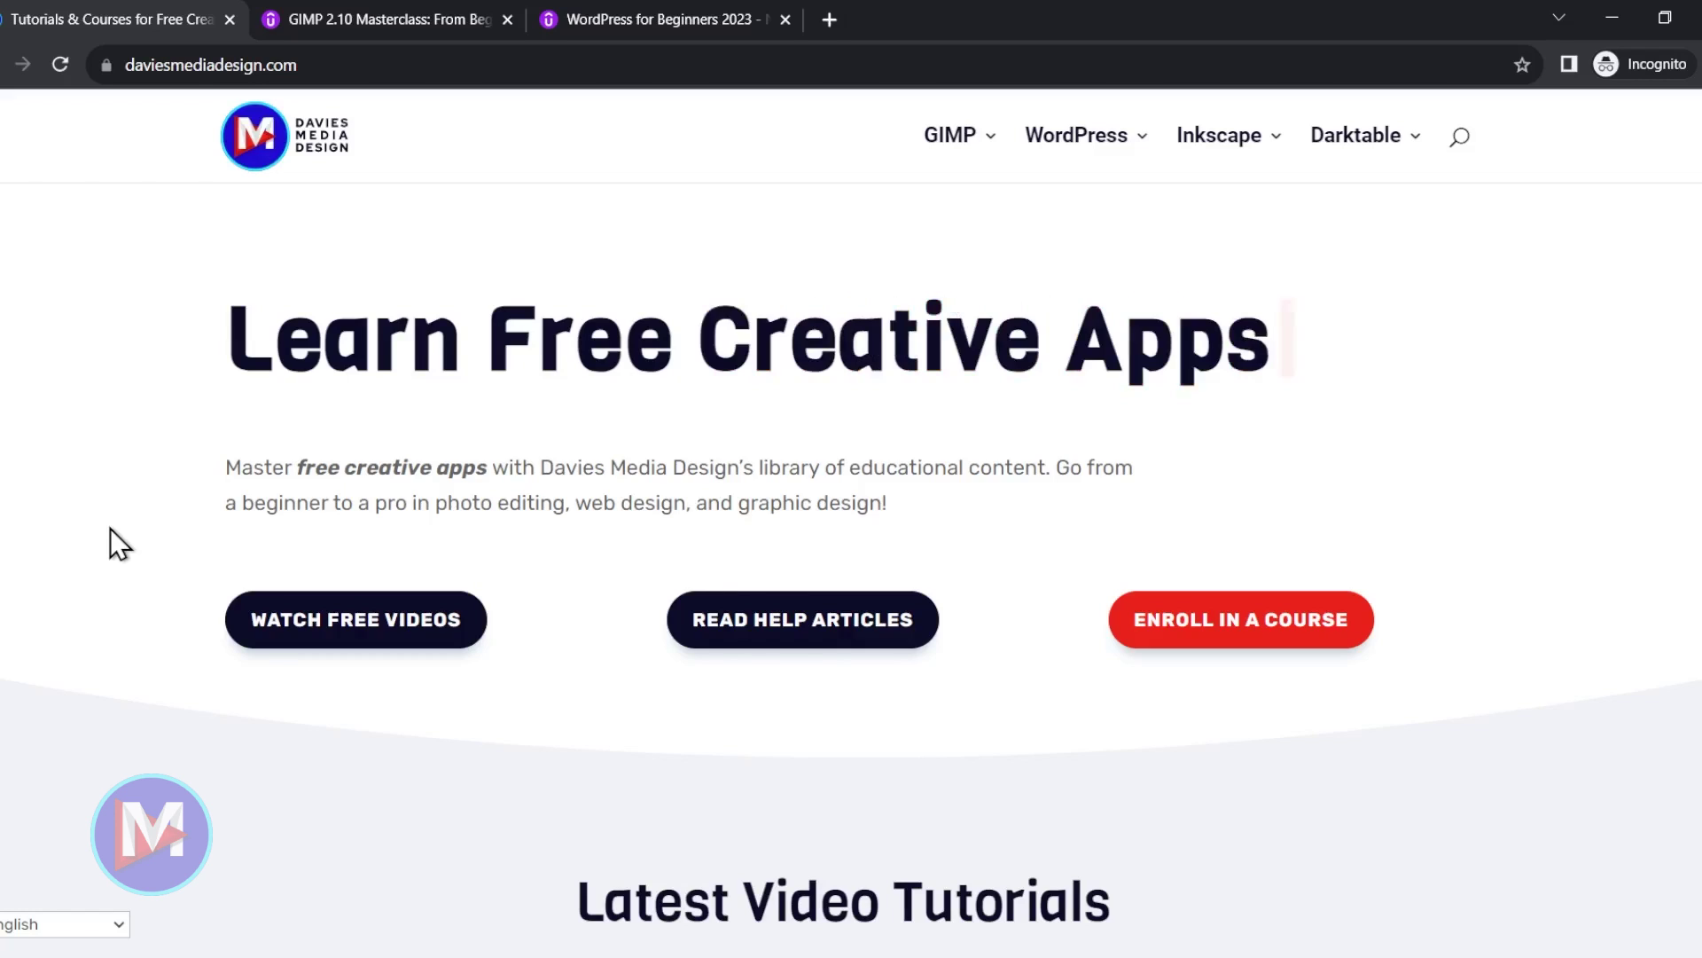
- Browse the Udemy GIMP 2.10 Masterclass and WordPress for Beginners course pages
{"action": "key", "text": "ctrl+Tab"}
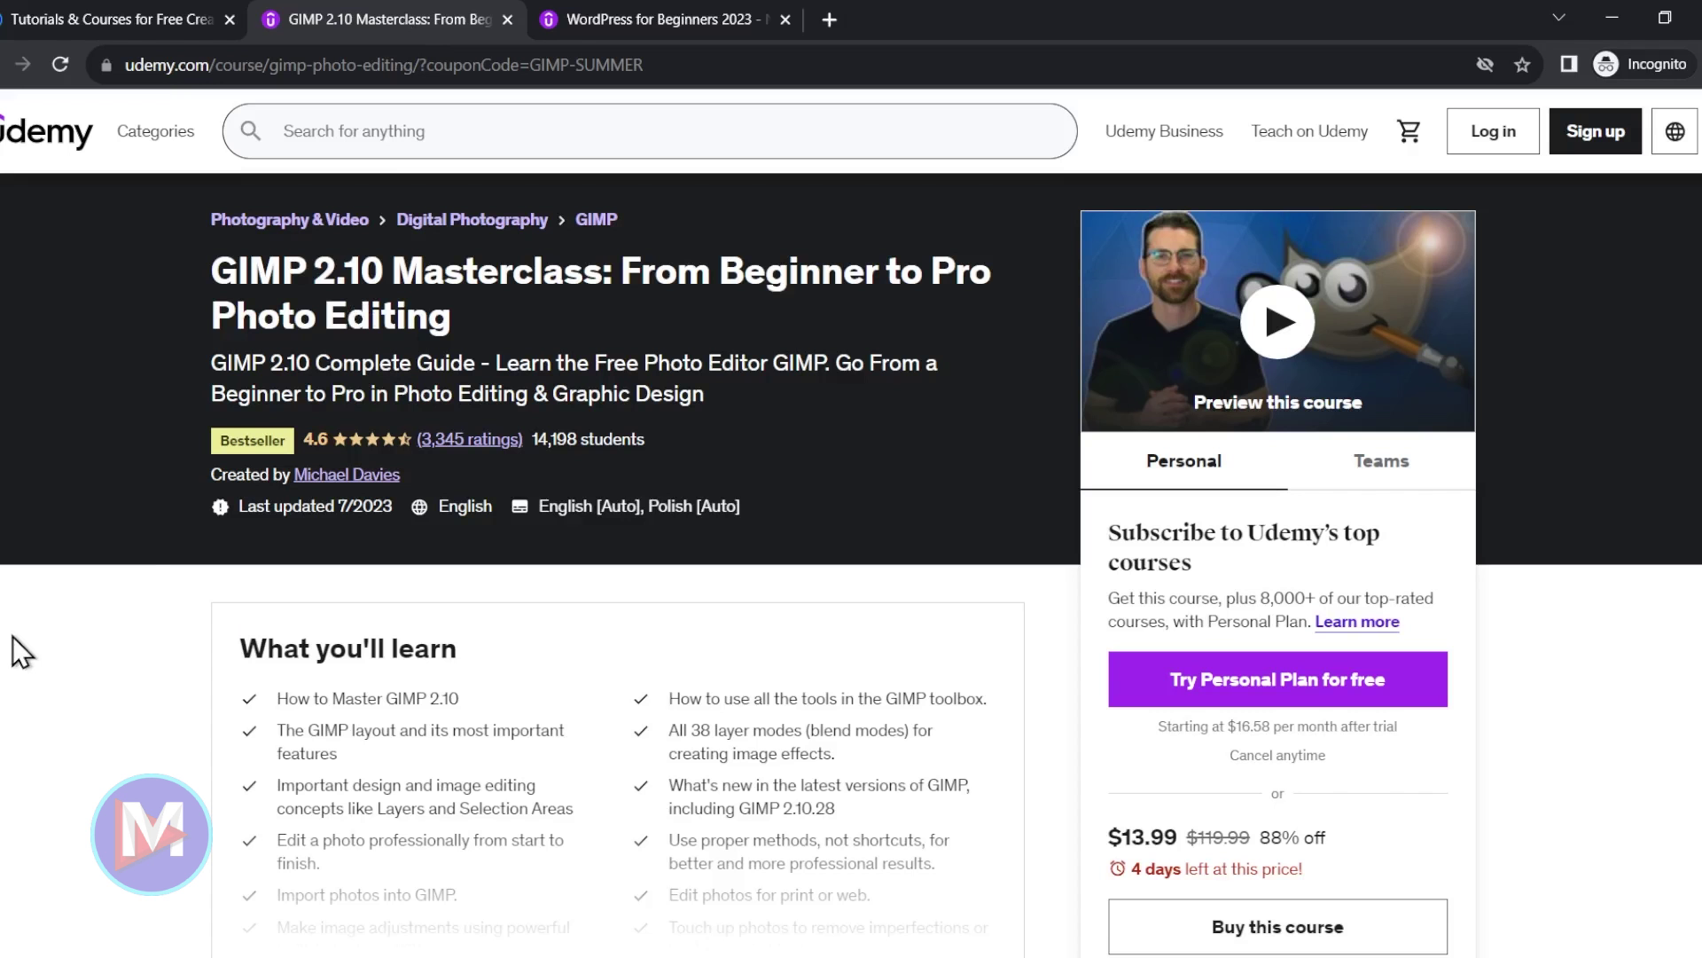
{"action": "key", "text": "ctrl+Tab"}
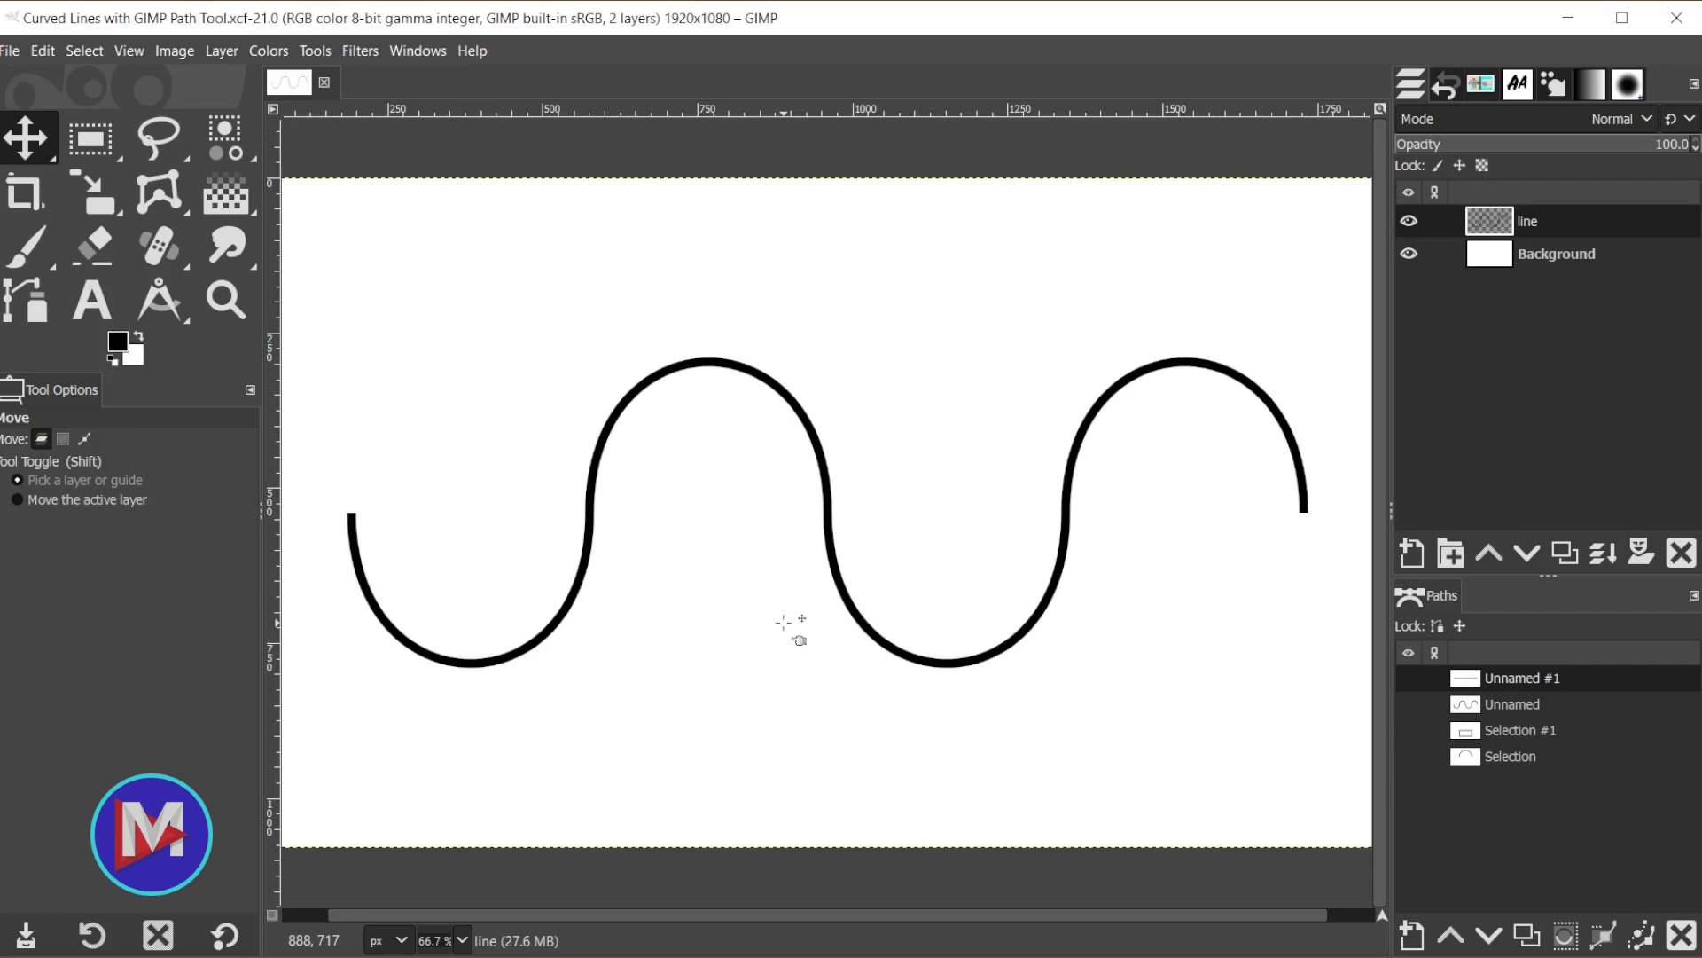
- Create a blank 1920x1080 image and open New Guide (by Percent) with Horizontal direction
{"action": "key", "text": "ctrl+n"}
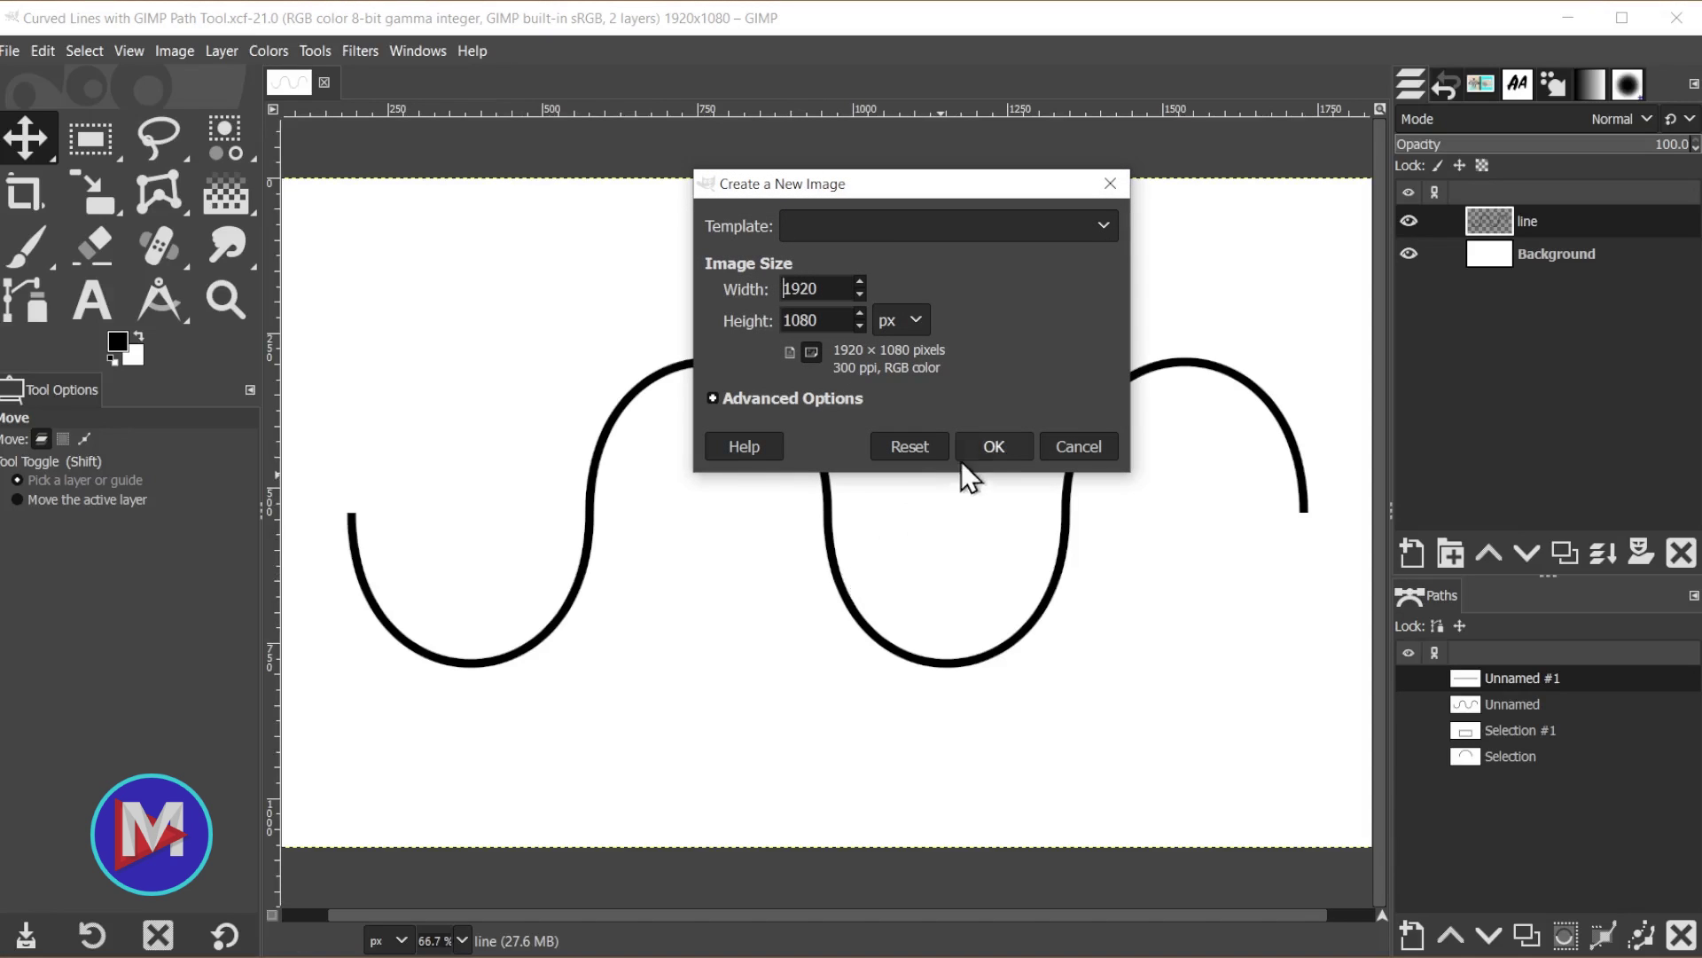
{"action": "left_click", "coordinate": [995, 448]}
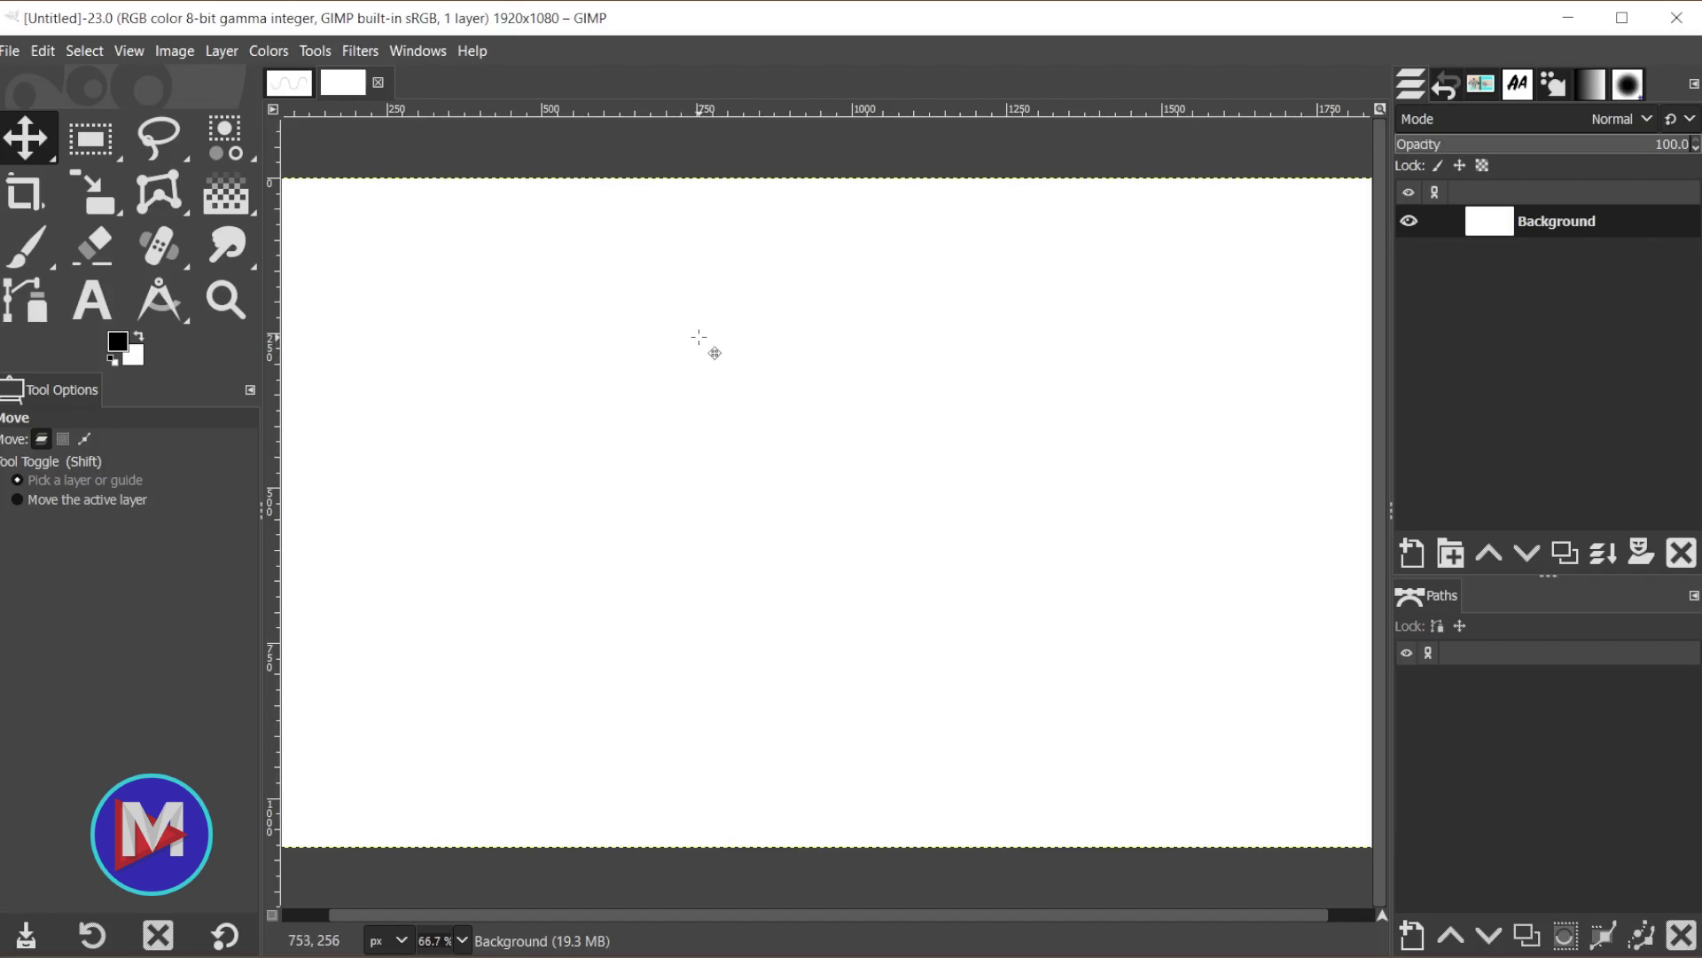
{"action": "left_click", "coordinate": [174, 51]}
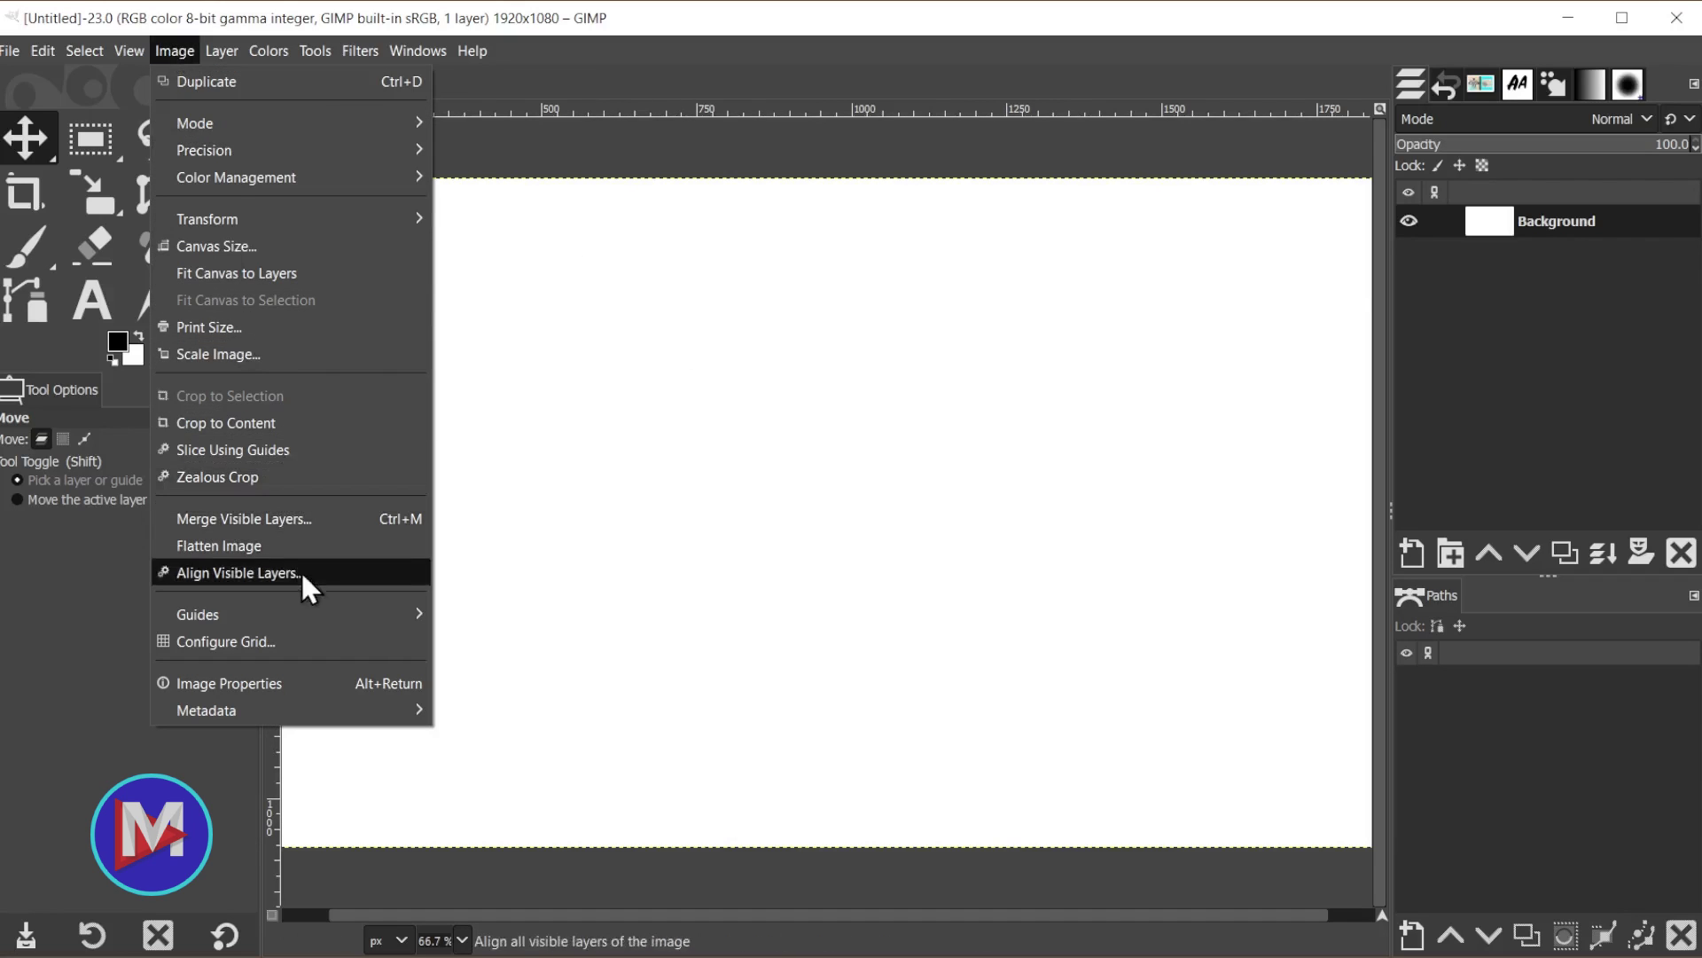
{"action": "mouse_move", "coordinate": [312, 610]}
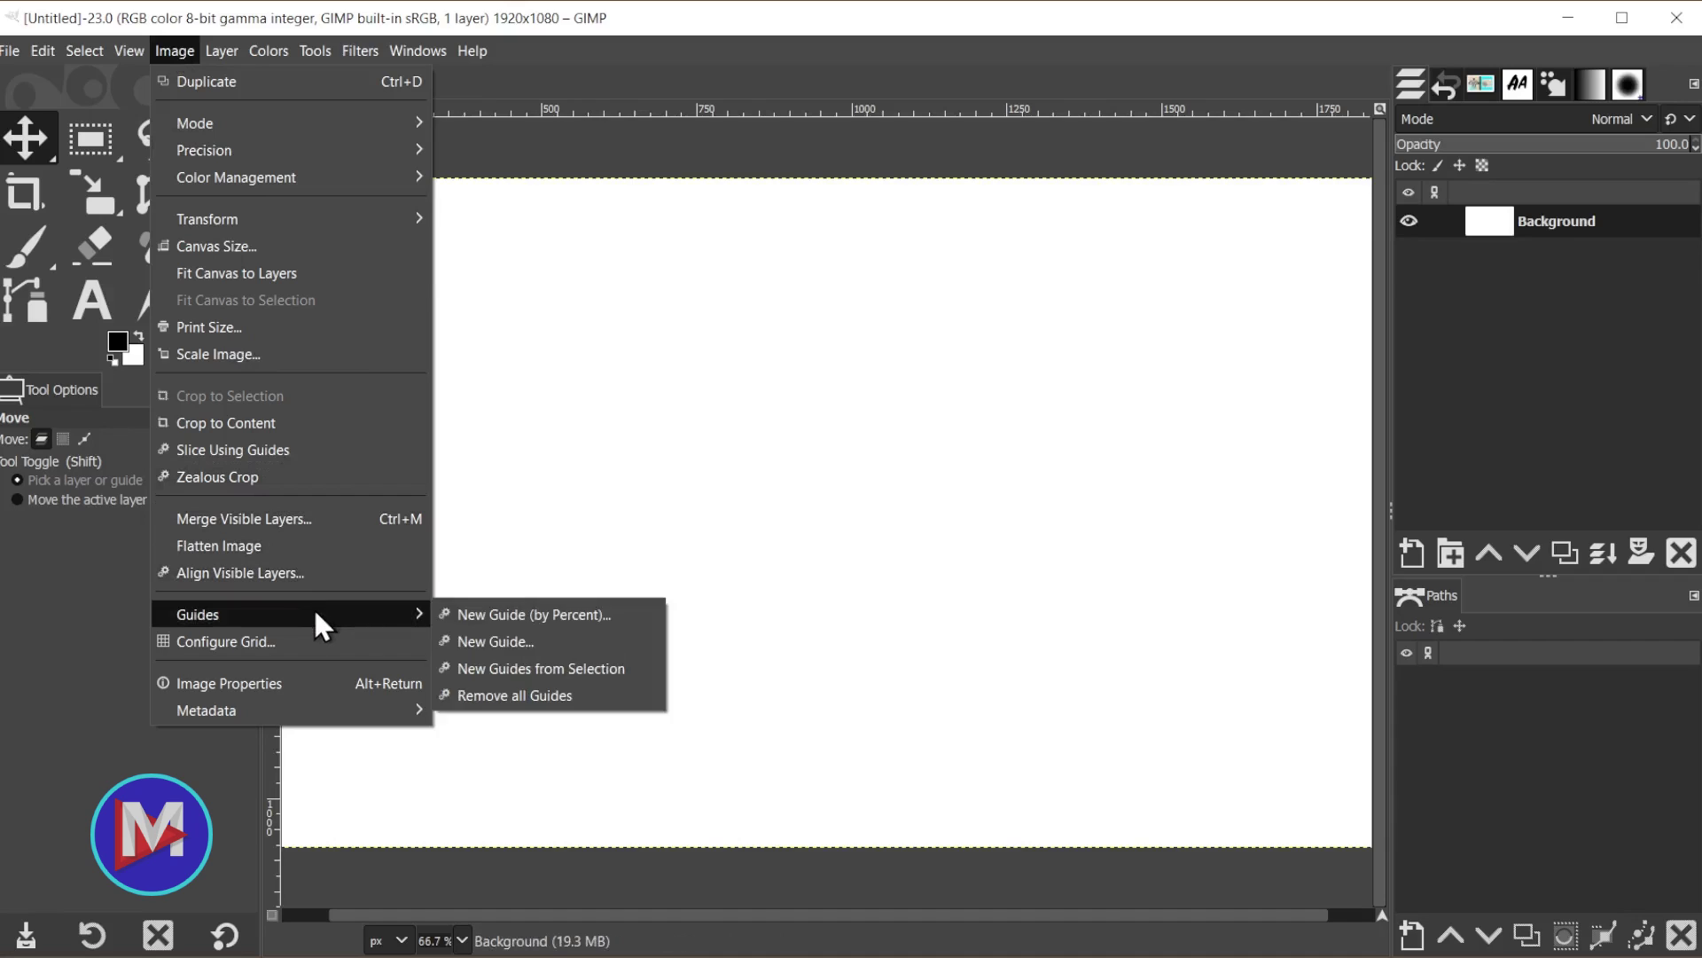
{"action": "left_click", "coordinate": [530, 612]}
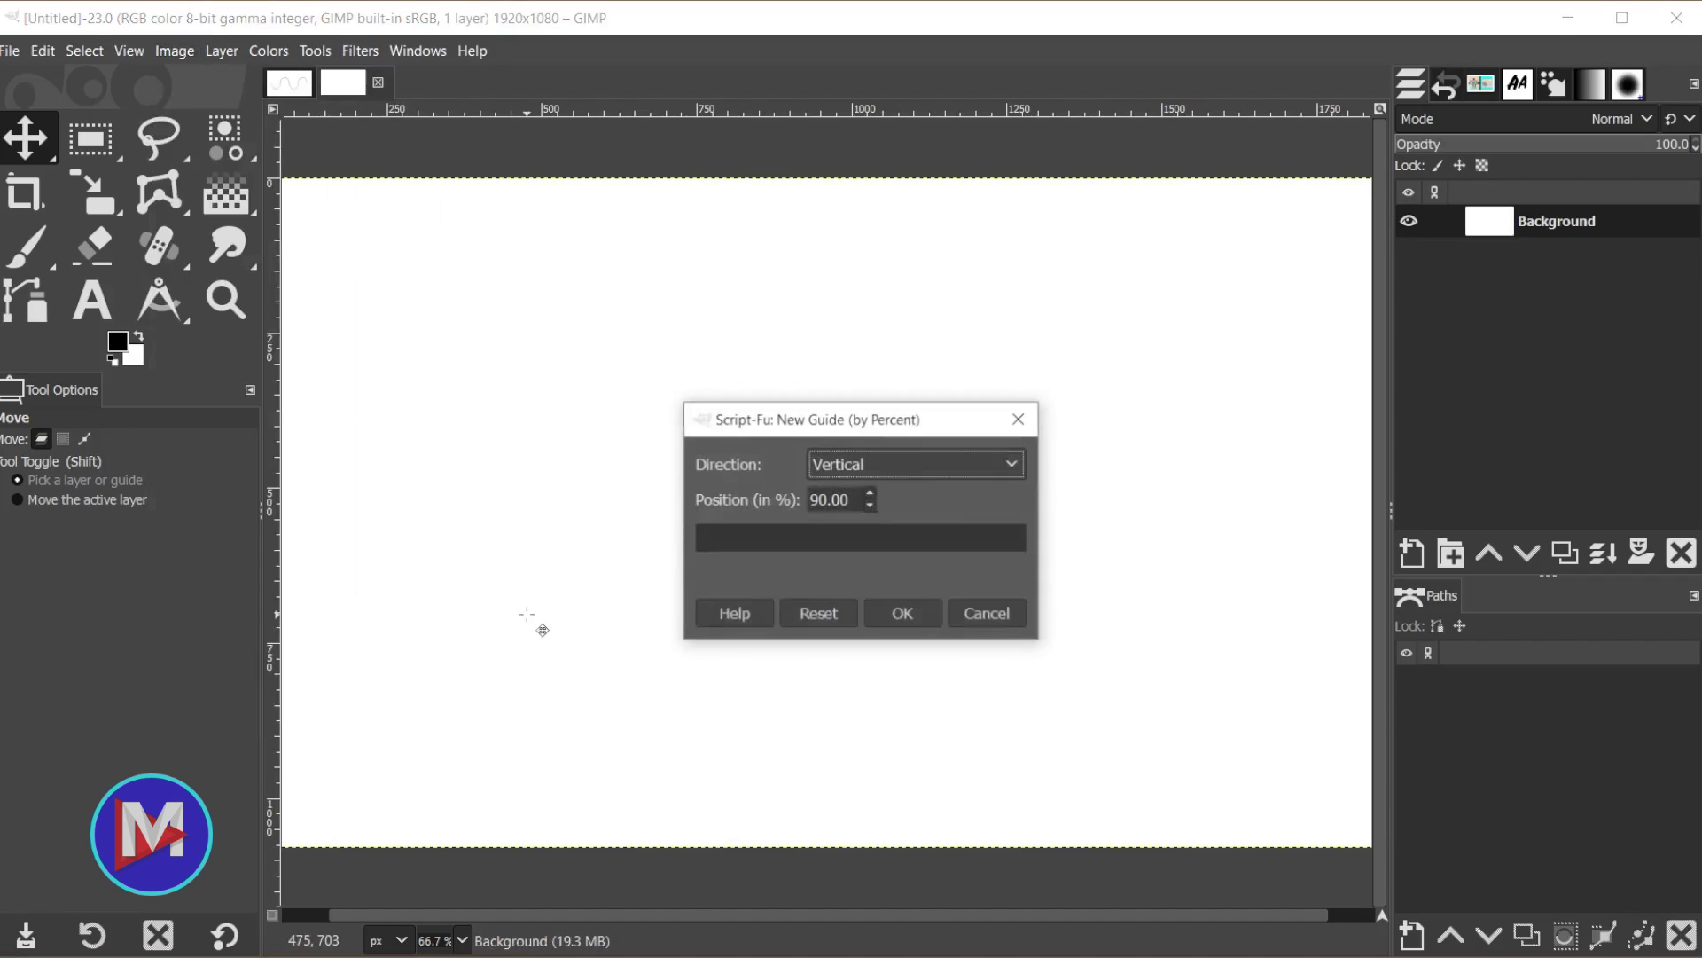
{"action": "left_click", "coordinate": [913, 463]}
{"action": "left_click", "coordinate": [915, 498]}
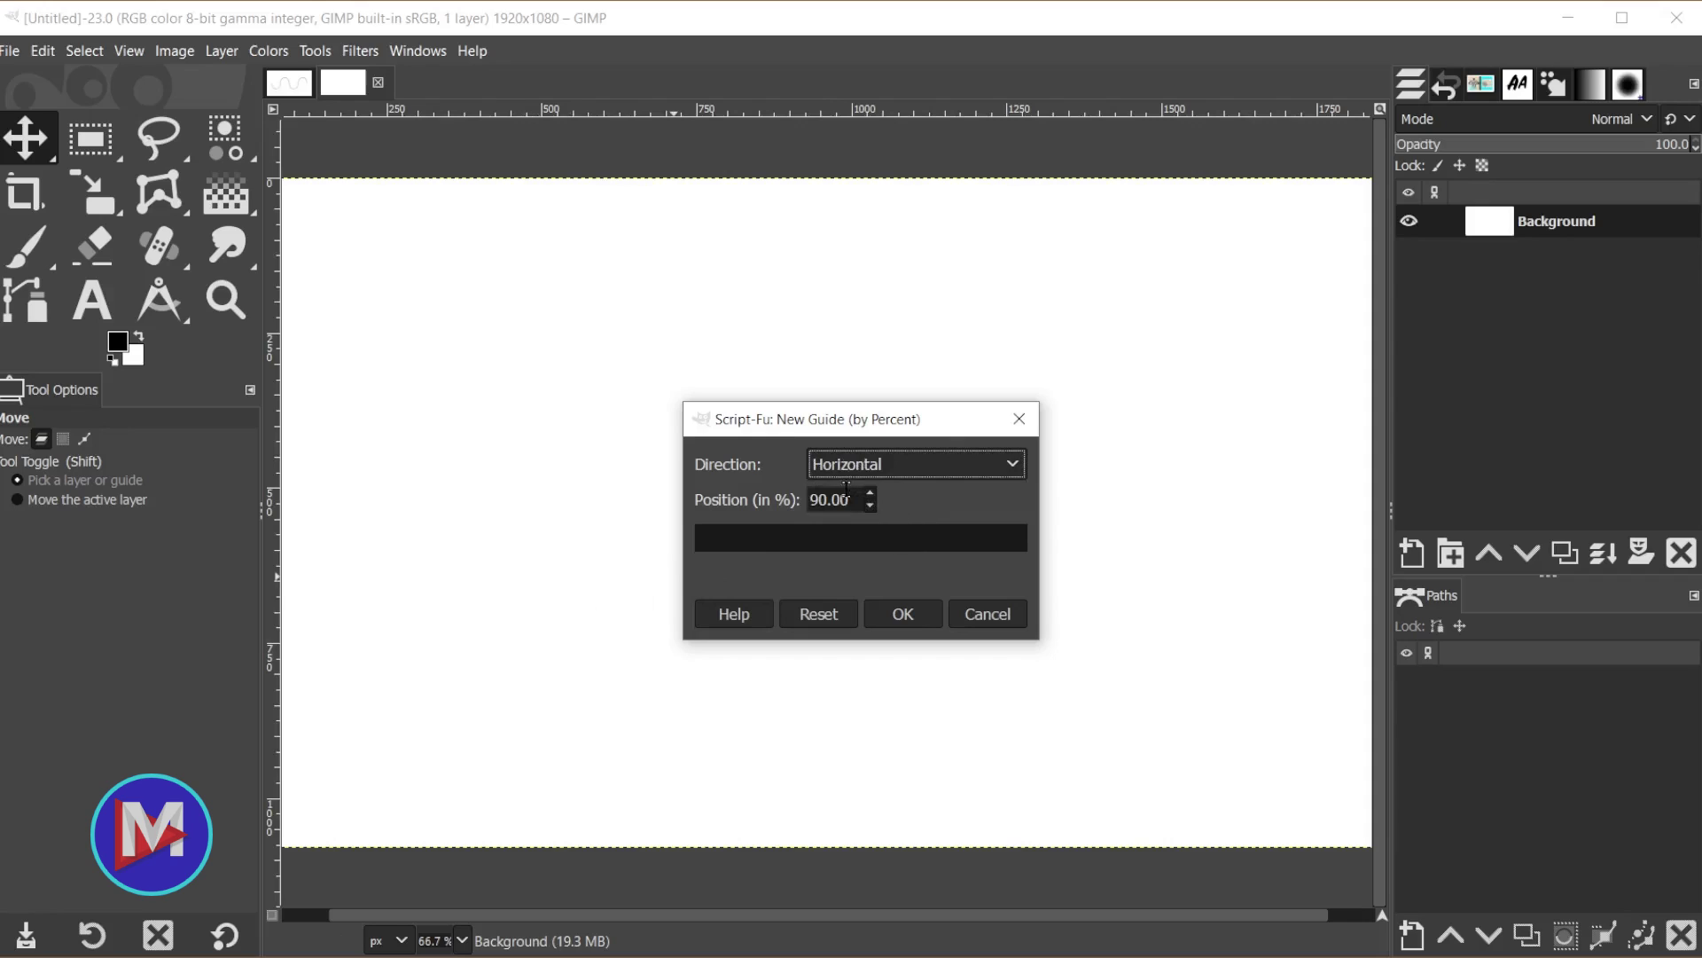
{"action": "key", "text": "Tab"}
- Place horizontal guides at 50%, 20% and 80% of the canvas height
{"action": "type", "text": "50"}
{"action": "left_click", "coordinate": [903, 615]}
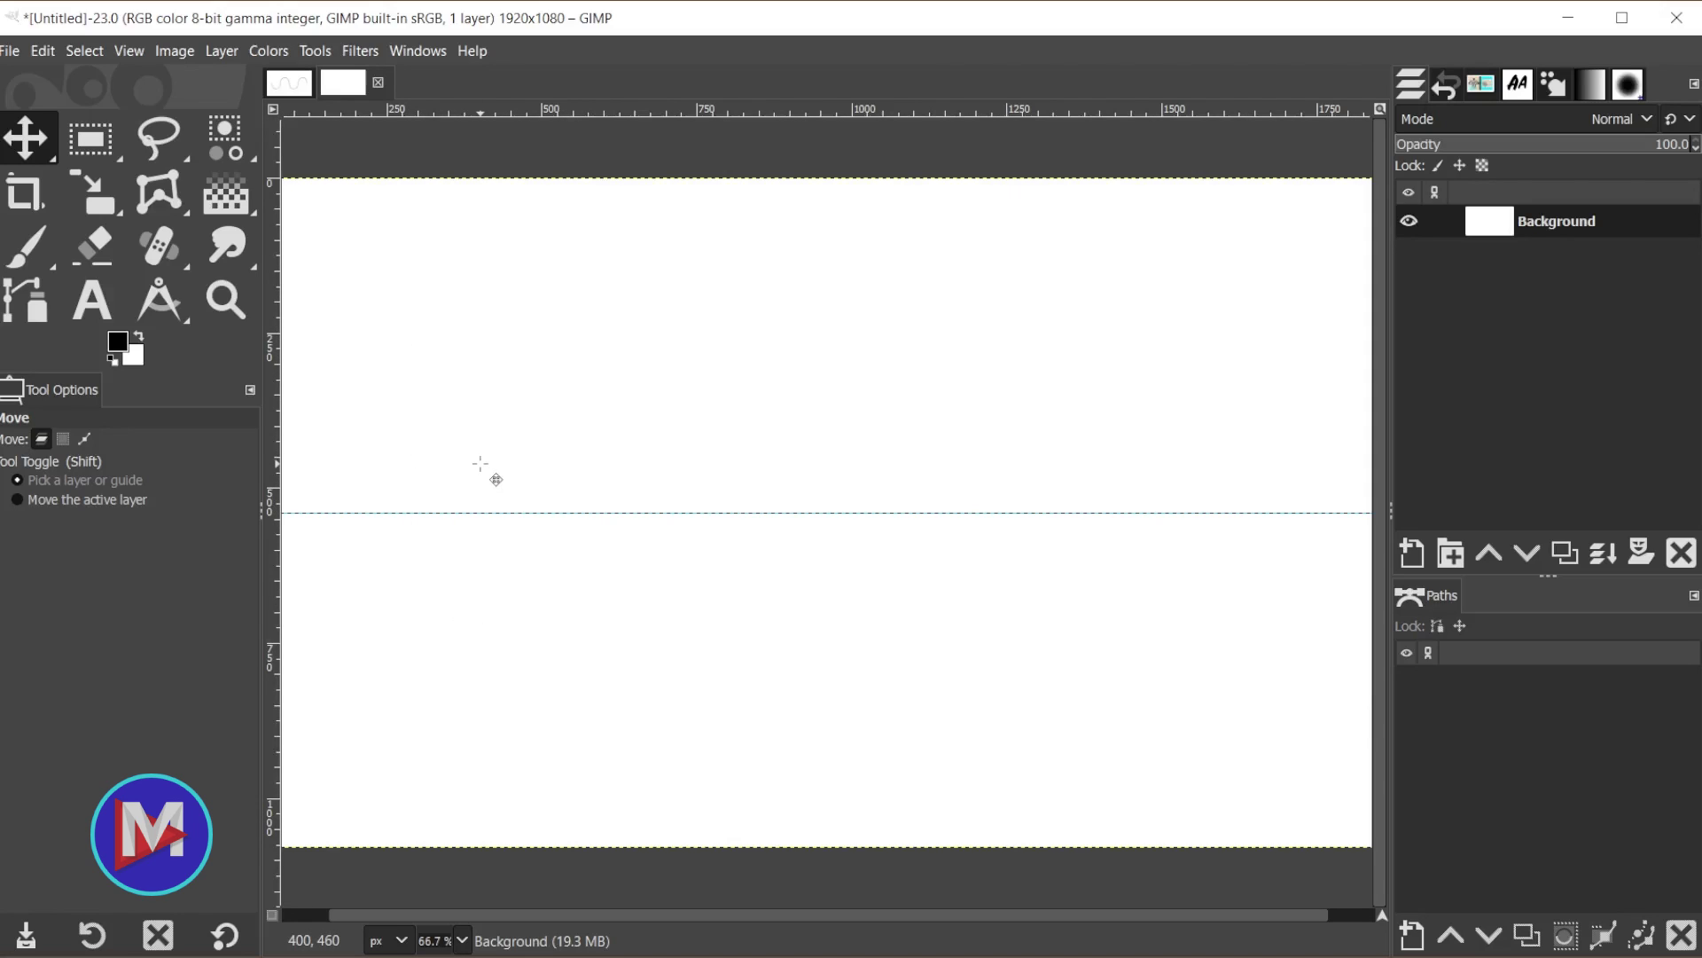
{"action": "key", "text": "shift+m"}
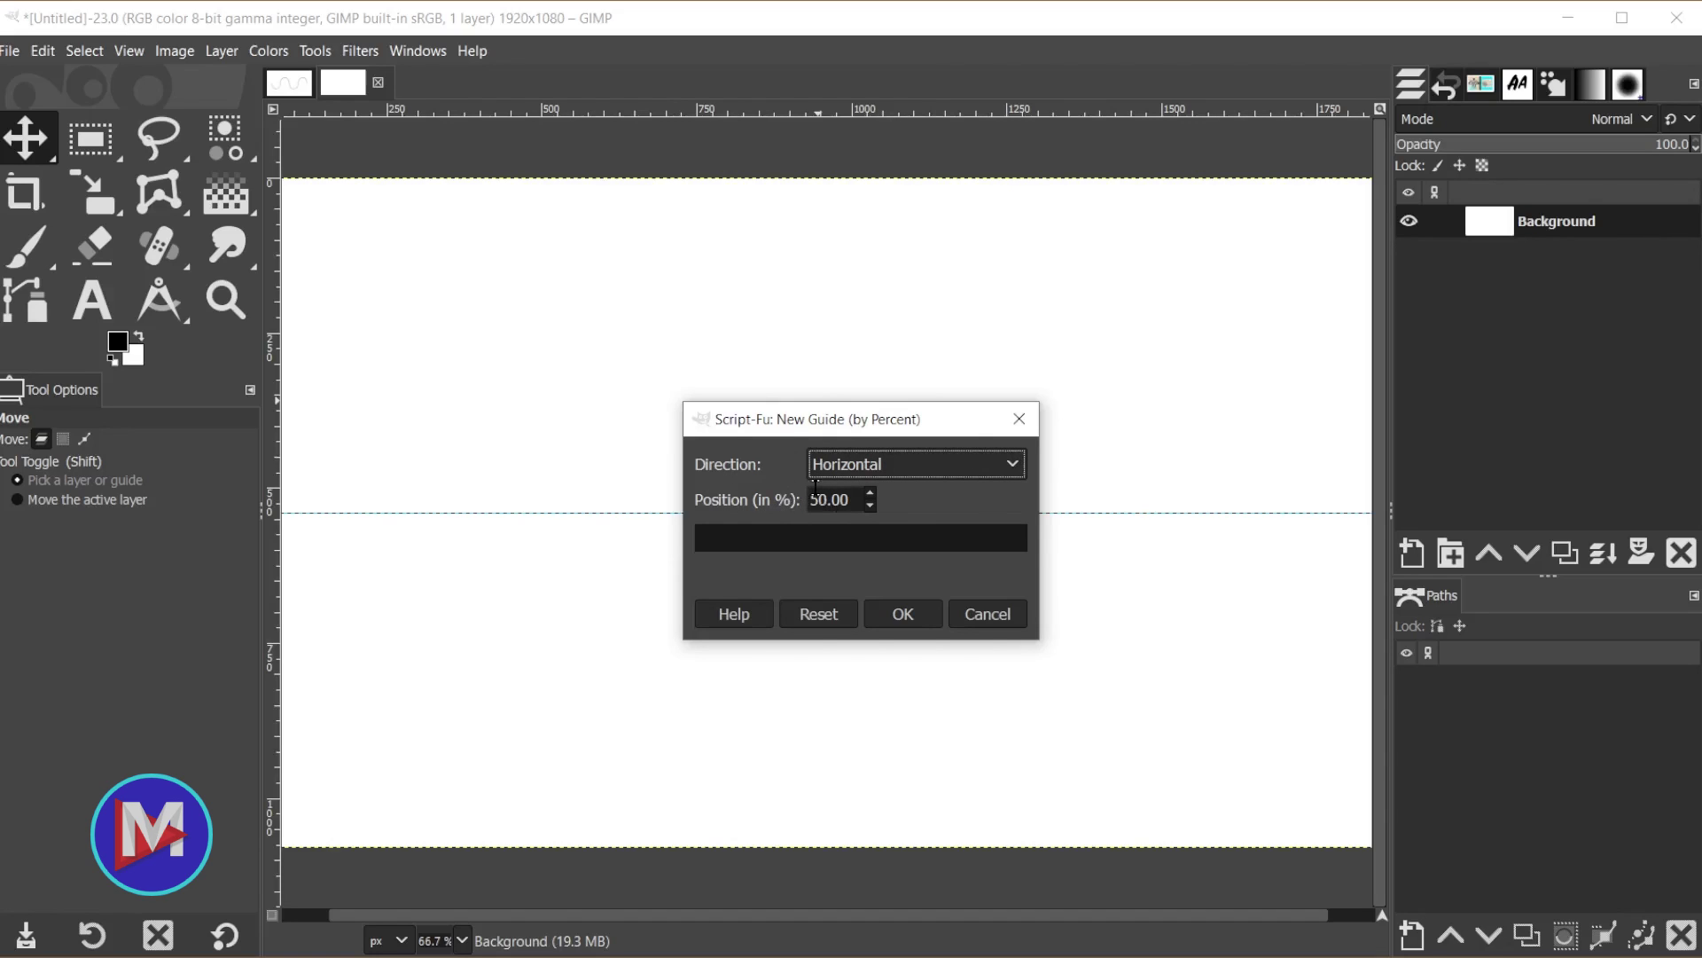
{"action": "left_click_drag", "start_coordinate": [819, 500], "coordinate": [794, 502]}
{"action": "left_click", "coordinate": [908, 614]}
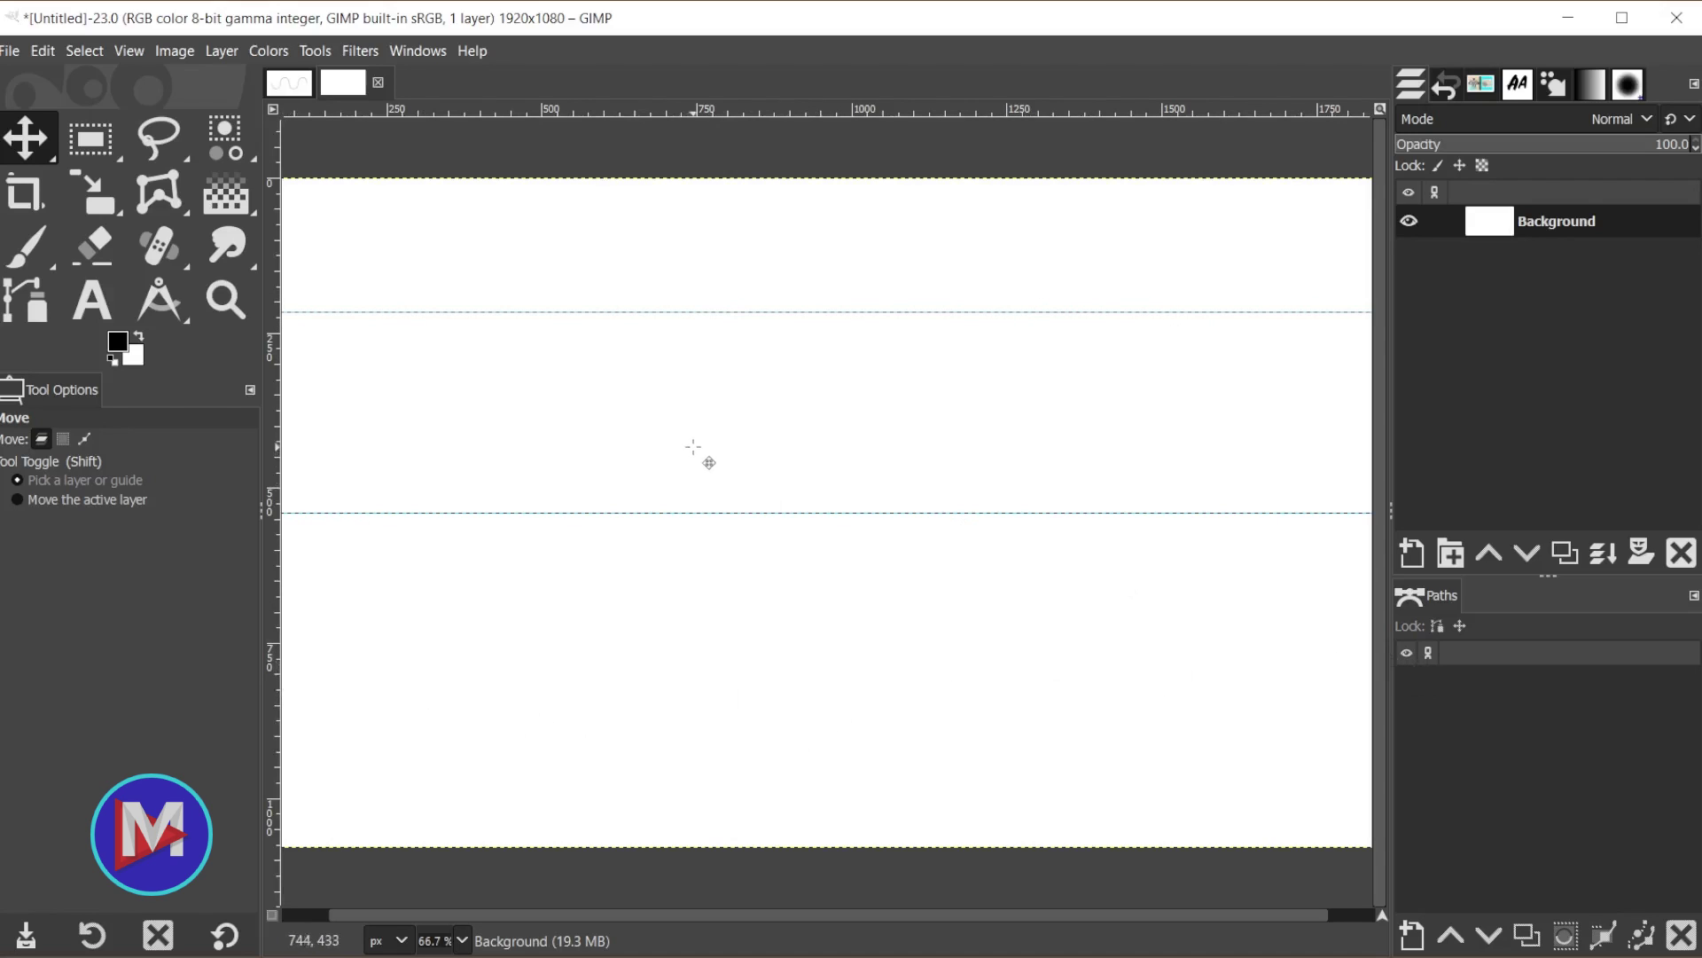
{"action": "key", "text": "ctrl+shift+f"}
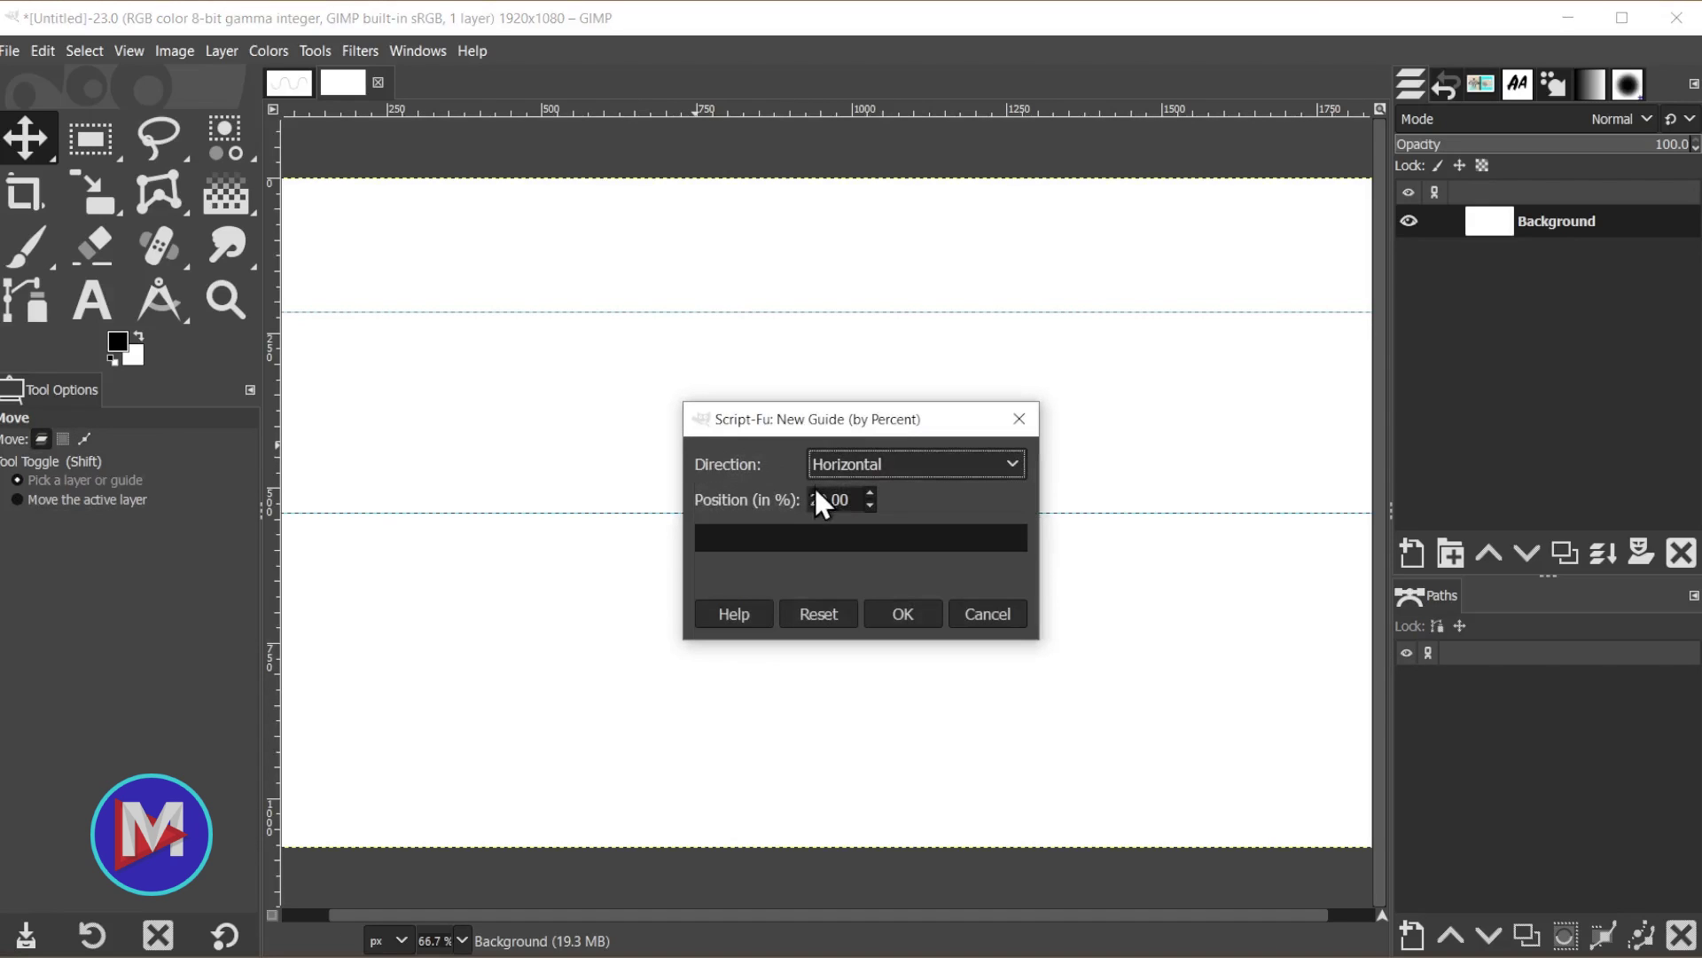
{"action": "left_click_drag", "start_coordinate": [818, 497], "coordinate": [794, 511]}
{"action": "left_click", "coordinate": [910, 614]}
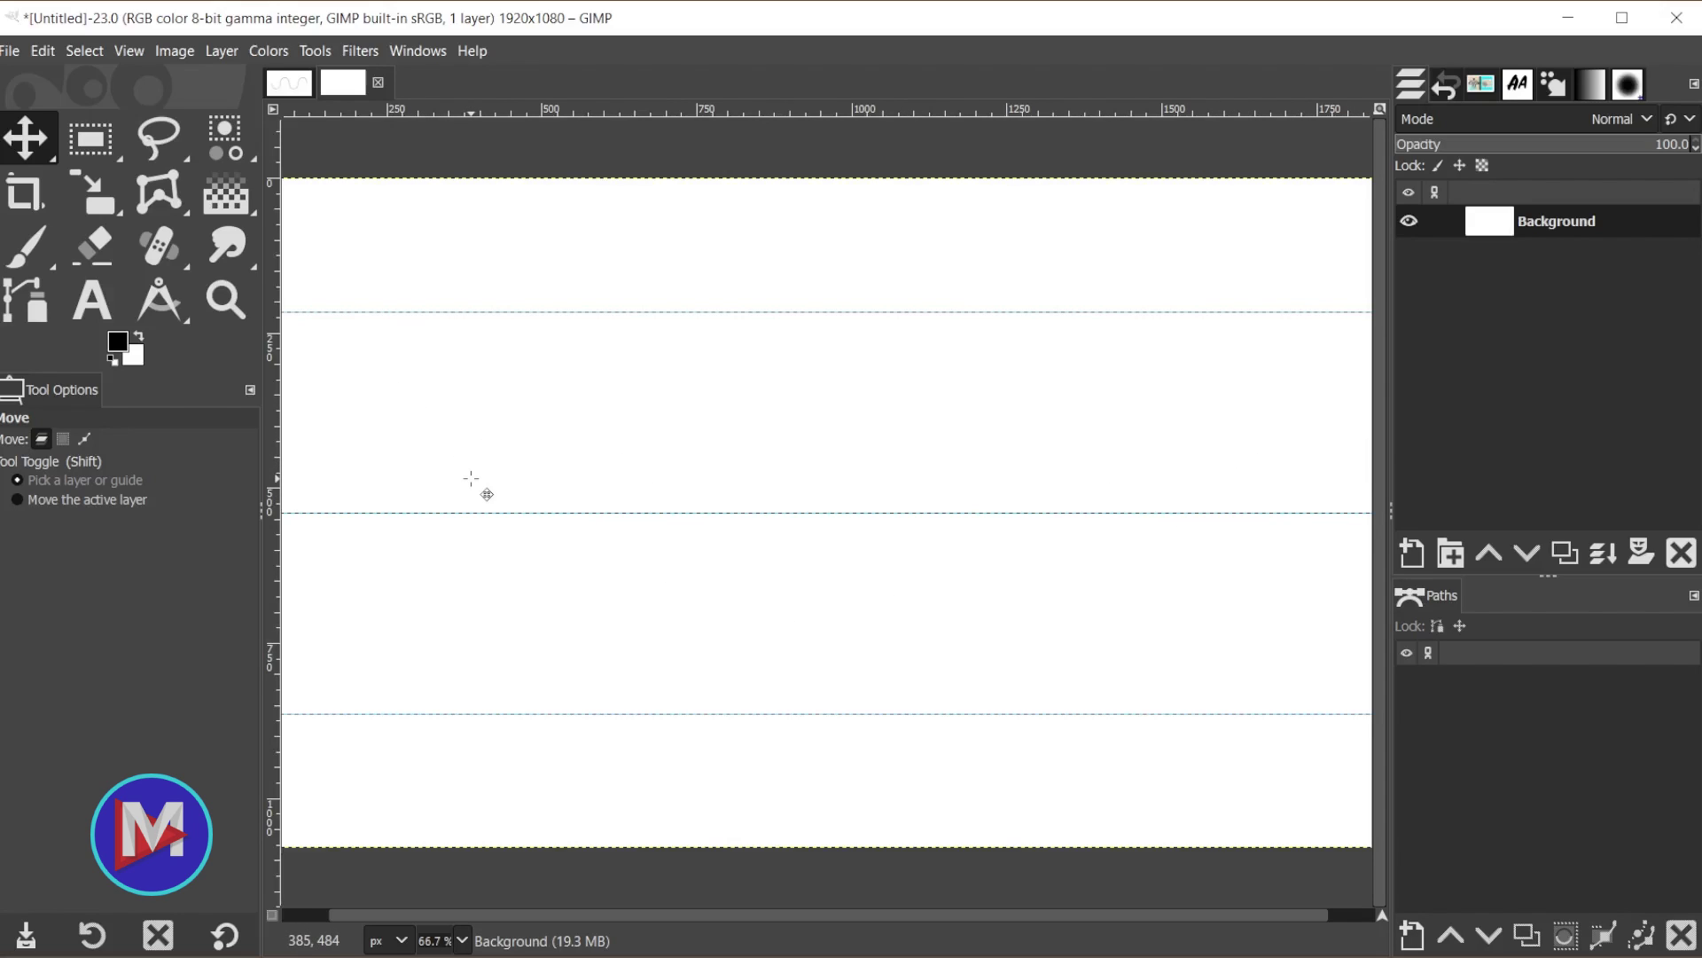
- Switch the guide direction to Vertical and add vertical guides at 10% and 30%
{"action": "key", "text": "ctrl+shift+f"}
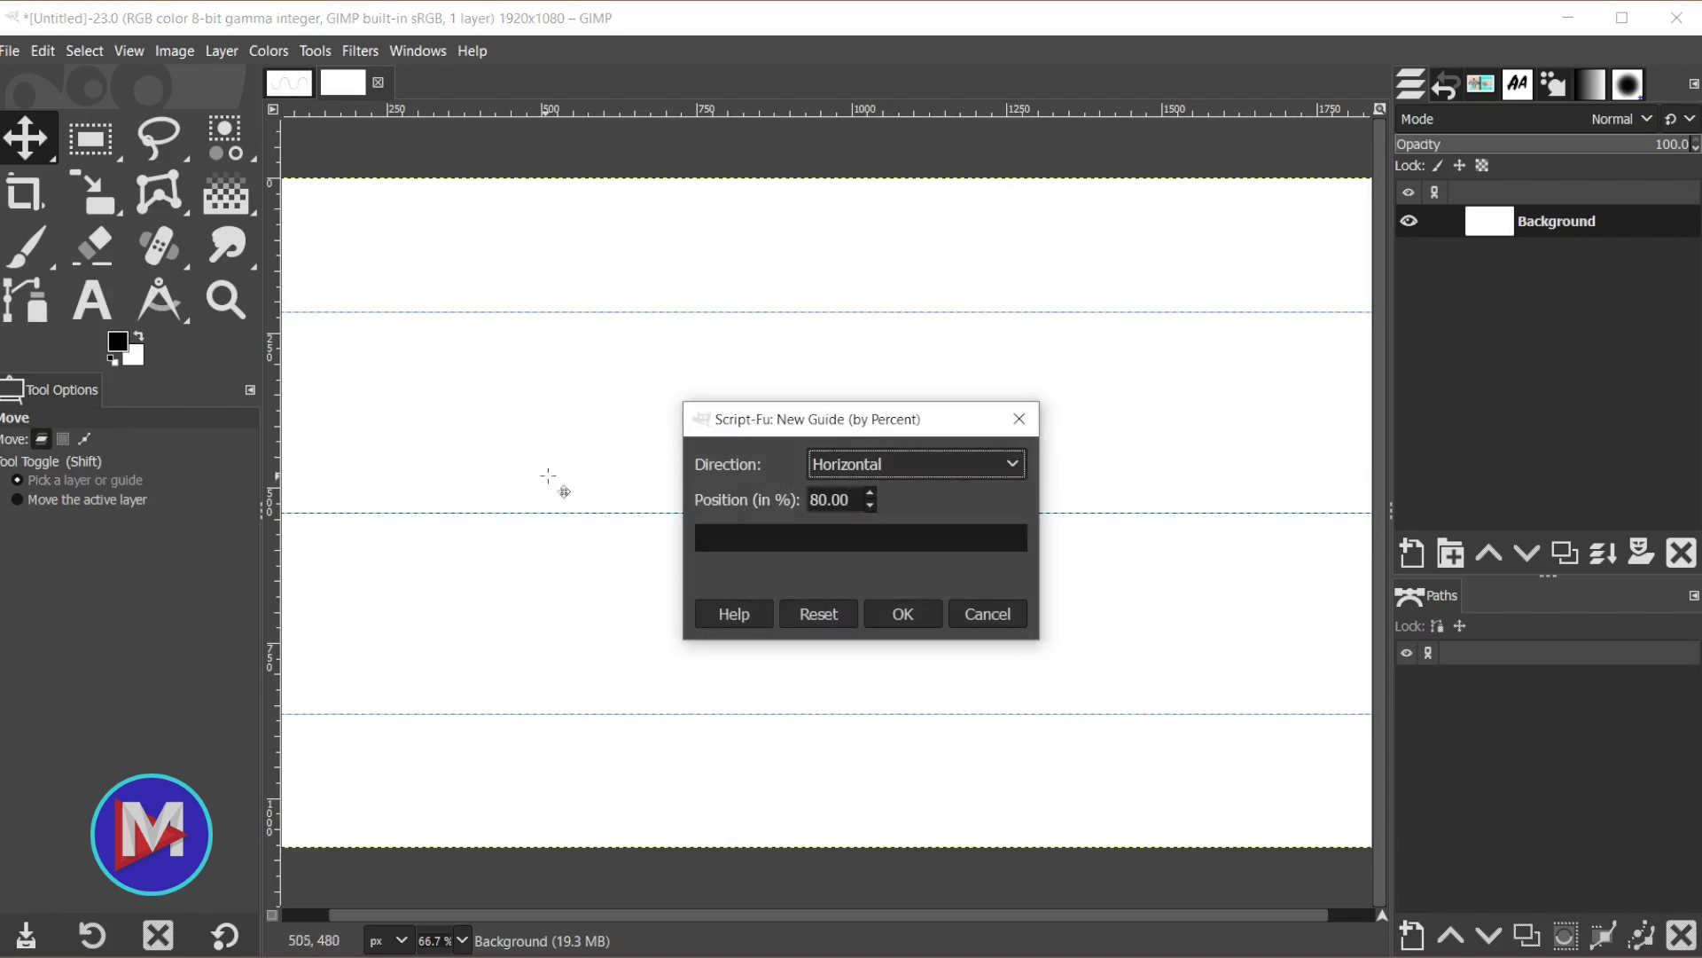
{"action": "left_click", "coordinate": [837, 461]}
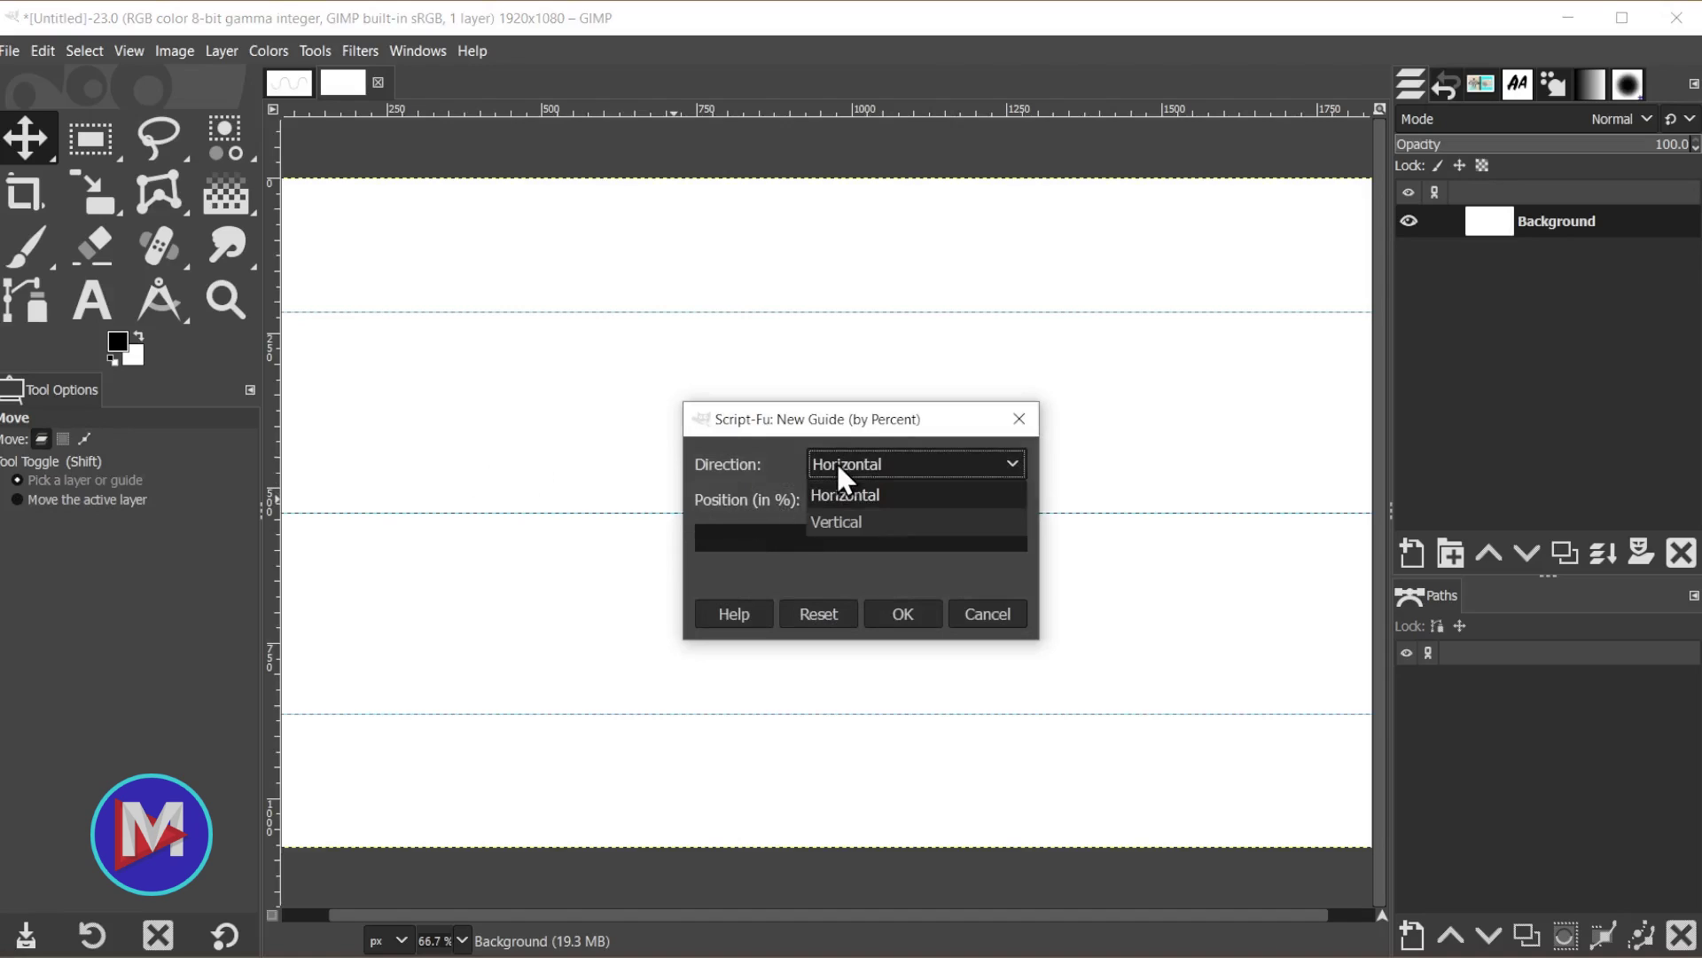
{"action": "left_click", "coordinate": [873, 518]}
{"action": "left_click_drag", "start_coordinate": [817, 496], "coordinate": [778, 491]}
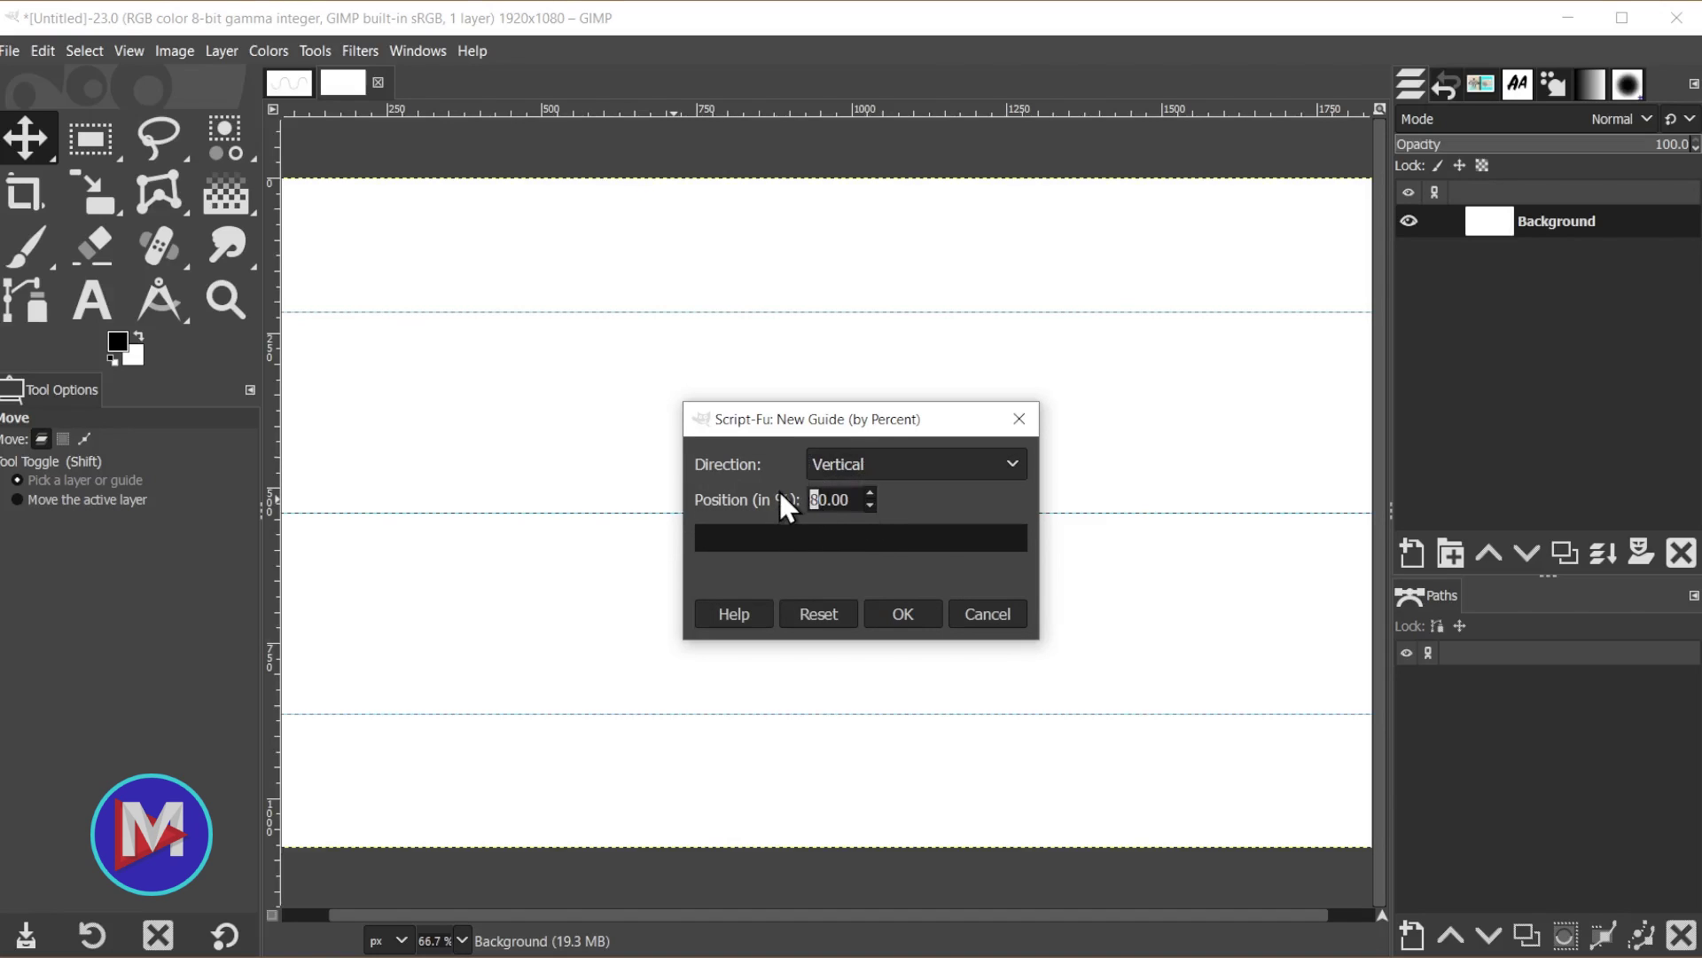
{"action": "type", "text": "1"}
{"action": "left_click", "coordinate": [900, 614]}
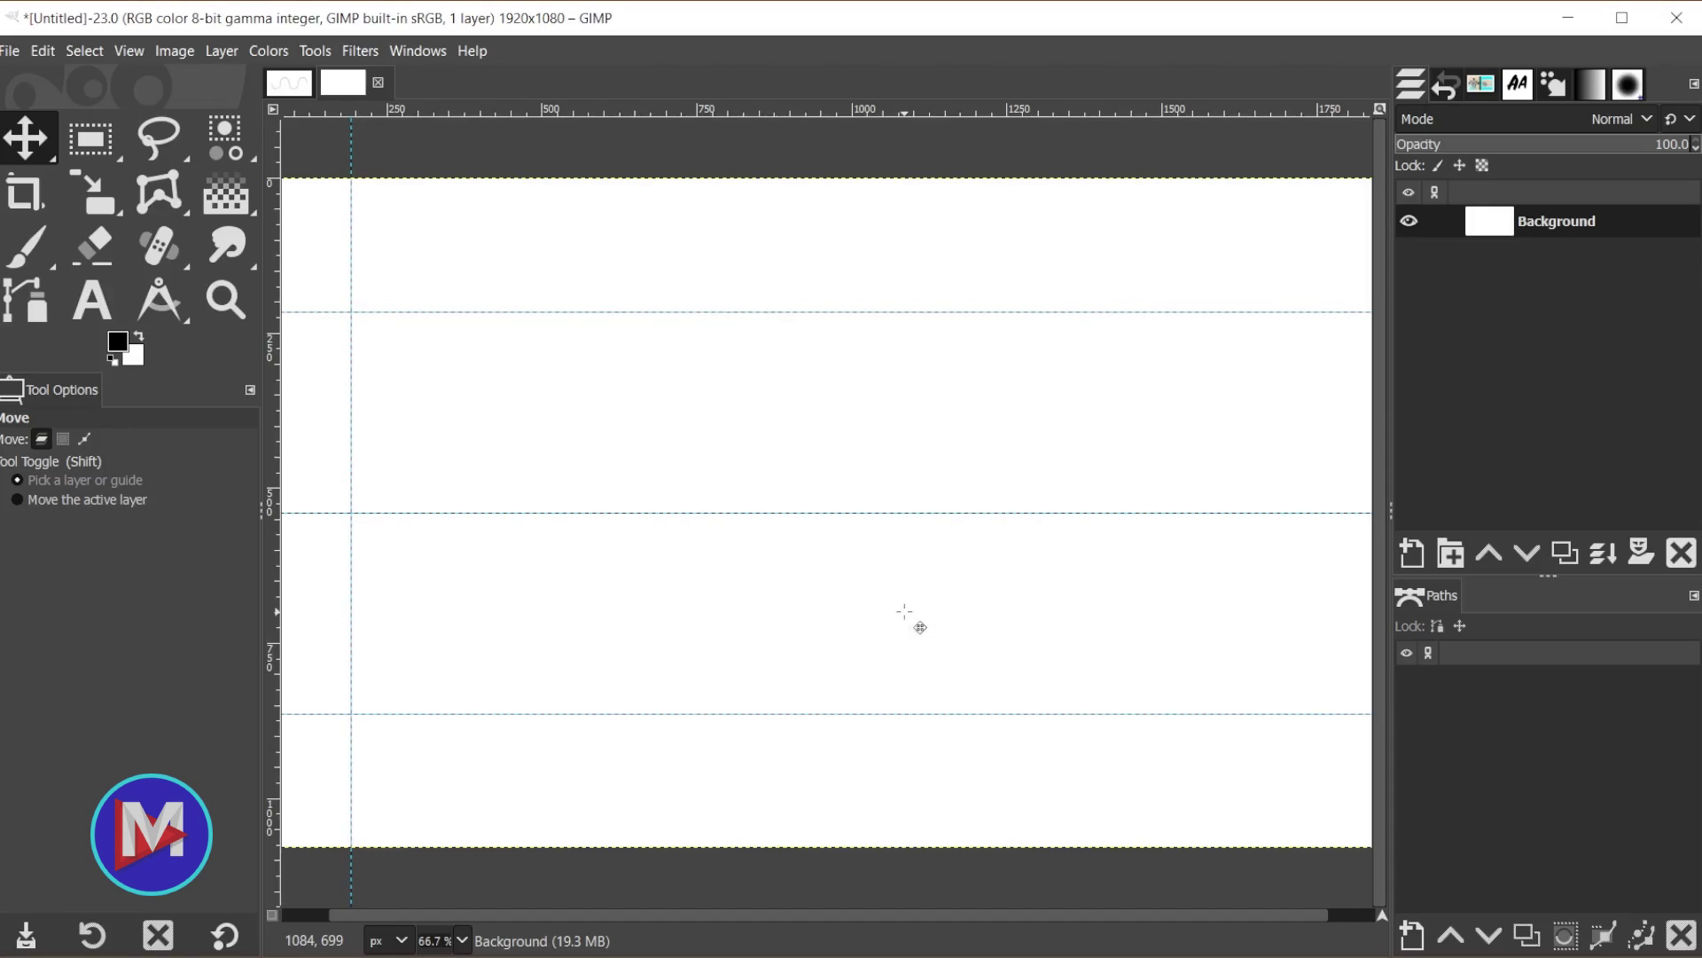
{"action": "key", "text": "shift+ctrl+f"}
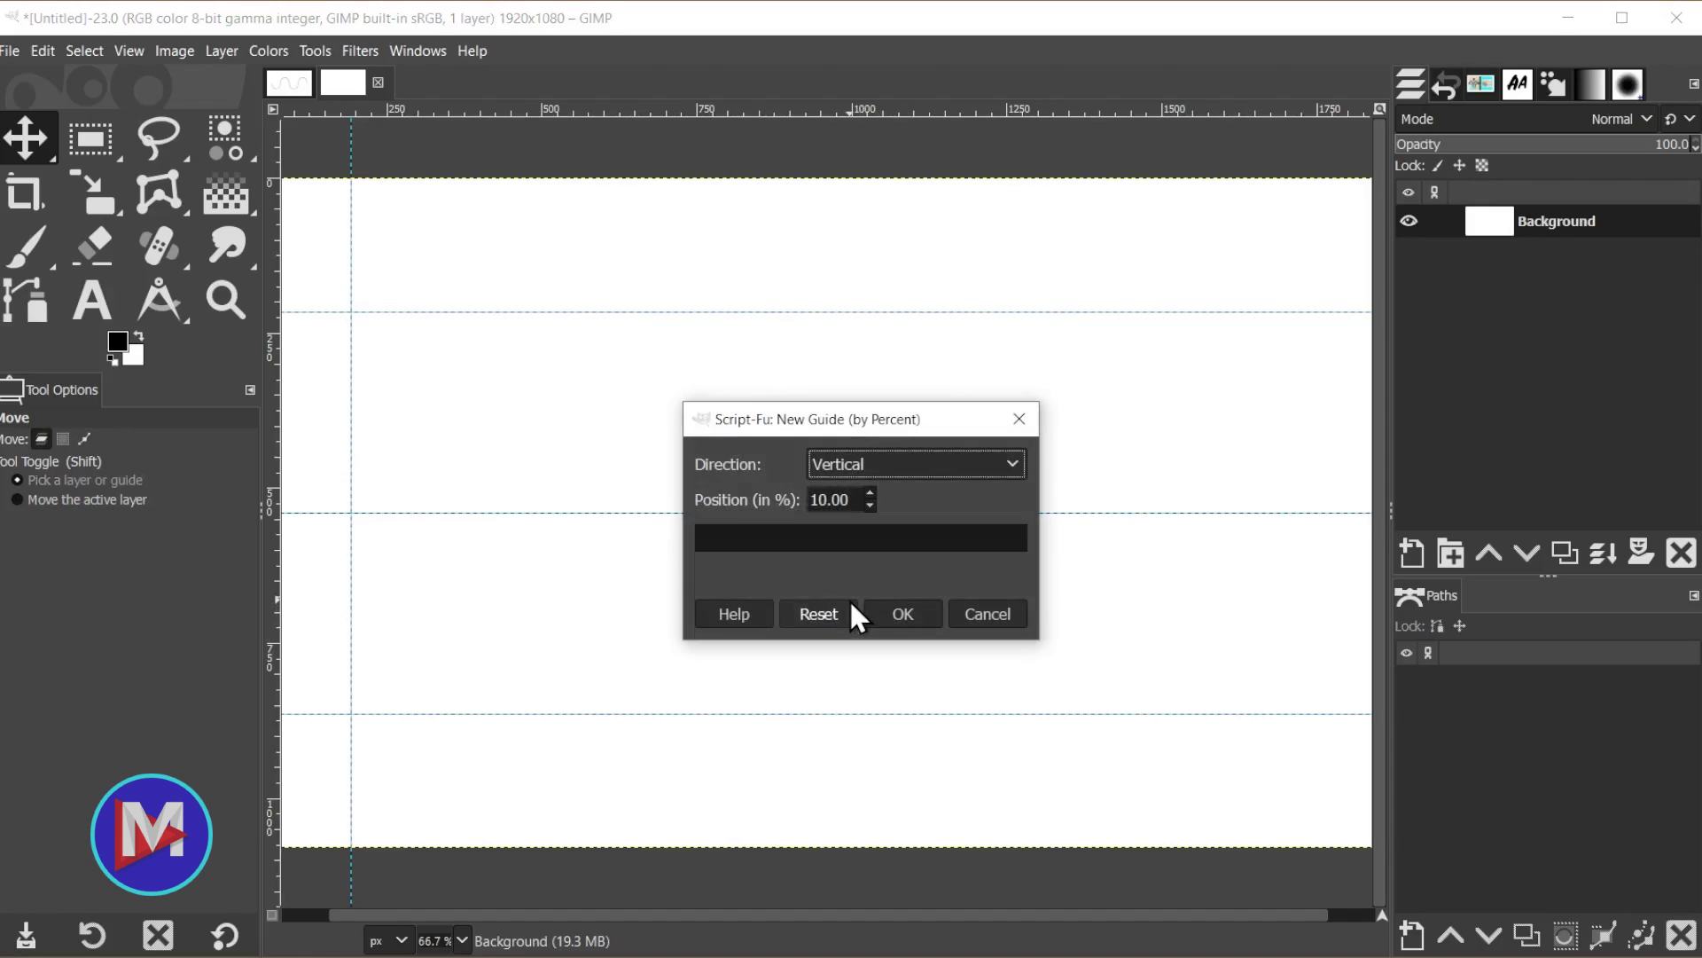
{"action": "left_click_drag", "start_coordinate": [817, 499], "coordinate": [800, 499]}
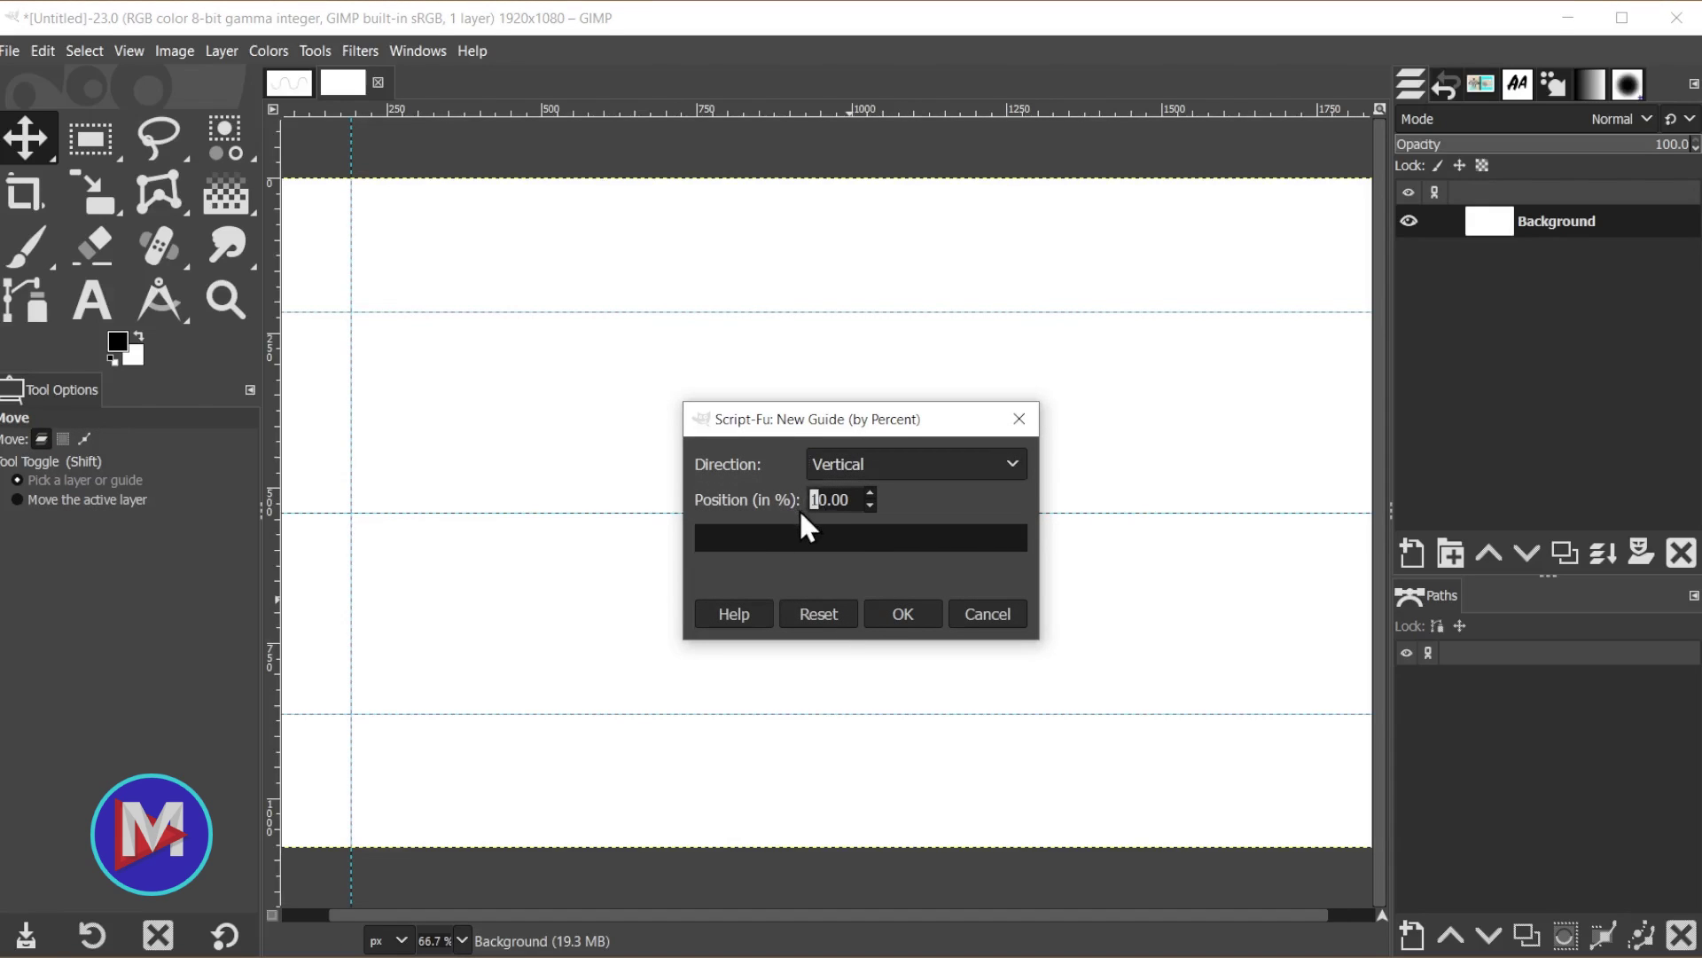
{"action": "type", "text": "3"}
{"action": "left_click", "coordinate": [908, 612]}
- Add the remaining vertical guides at 50%, 70% and 90%
{"action": "key", "text": "shift+ctrl+f"}
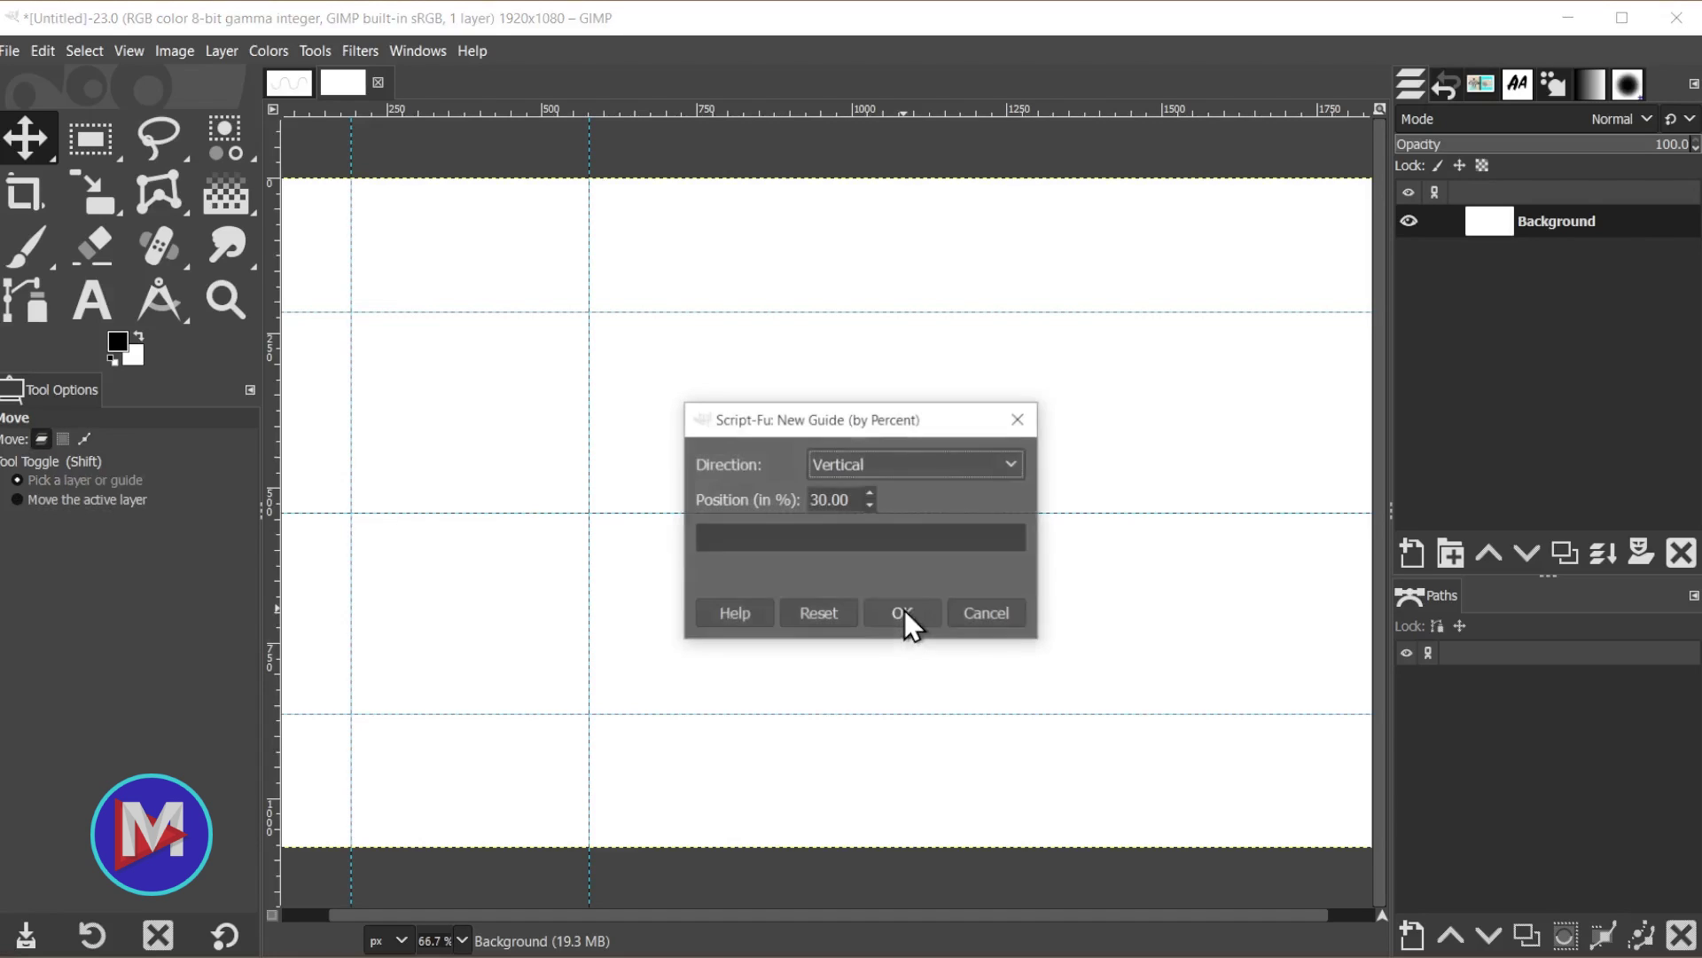
{"action": "left_click_drag", "start_coordinate": [820, 500], "coordinate": [798, 499]}
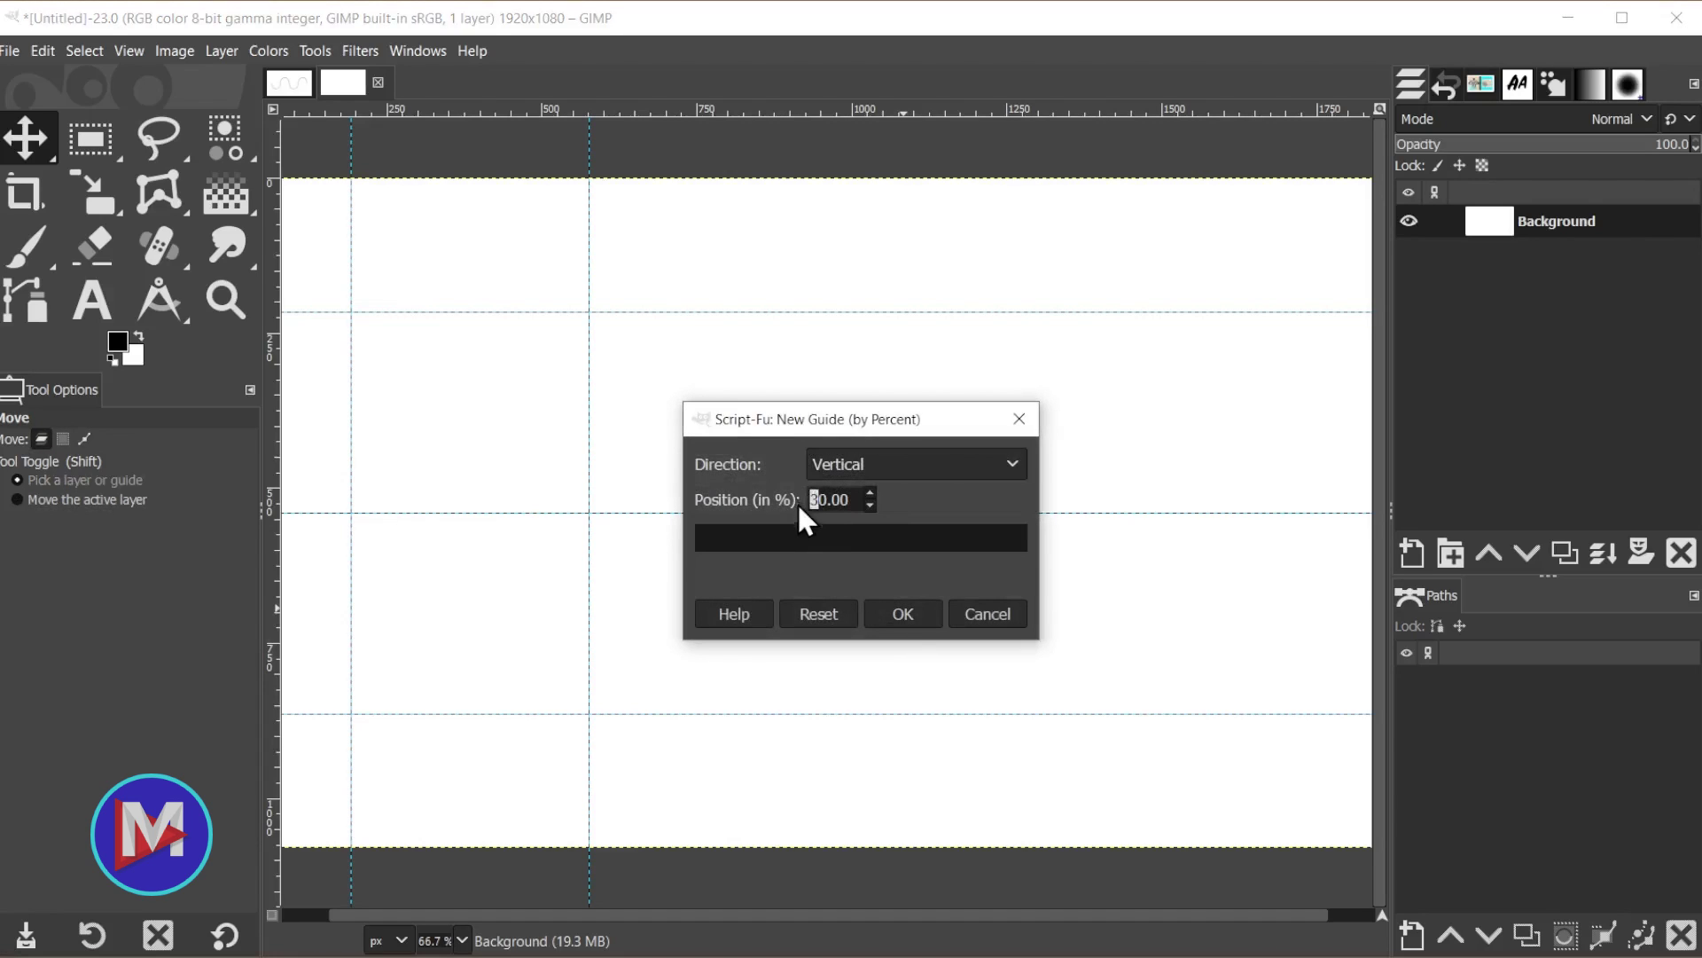
{"action": "type", "text": "5"}
{"action": "left_click", "coordinate": [896, 610]}
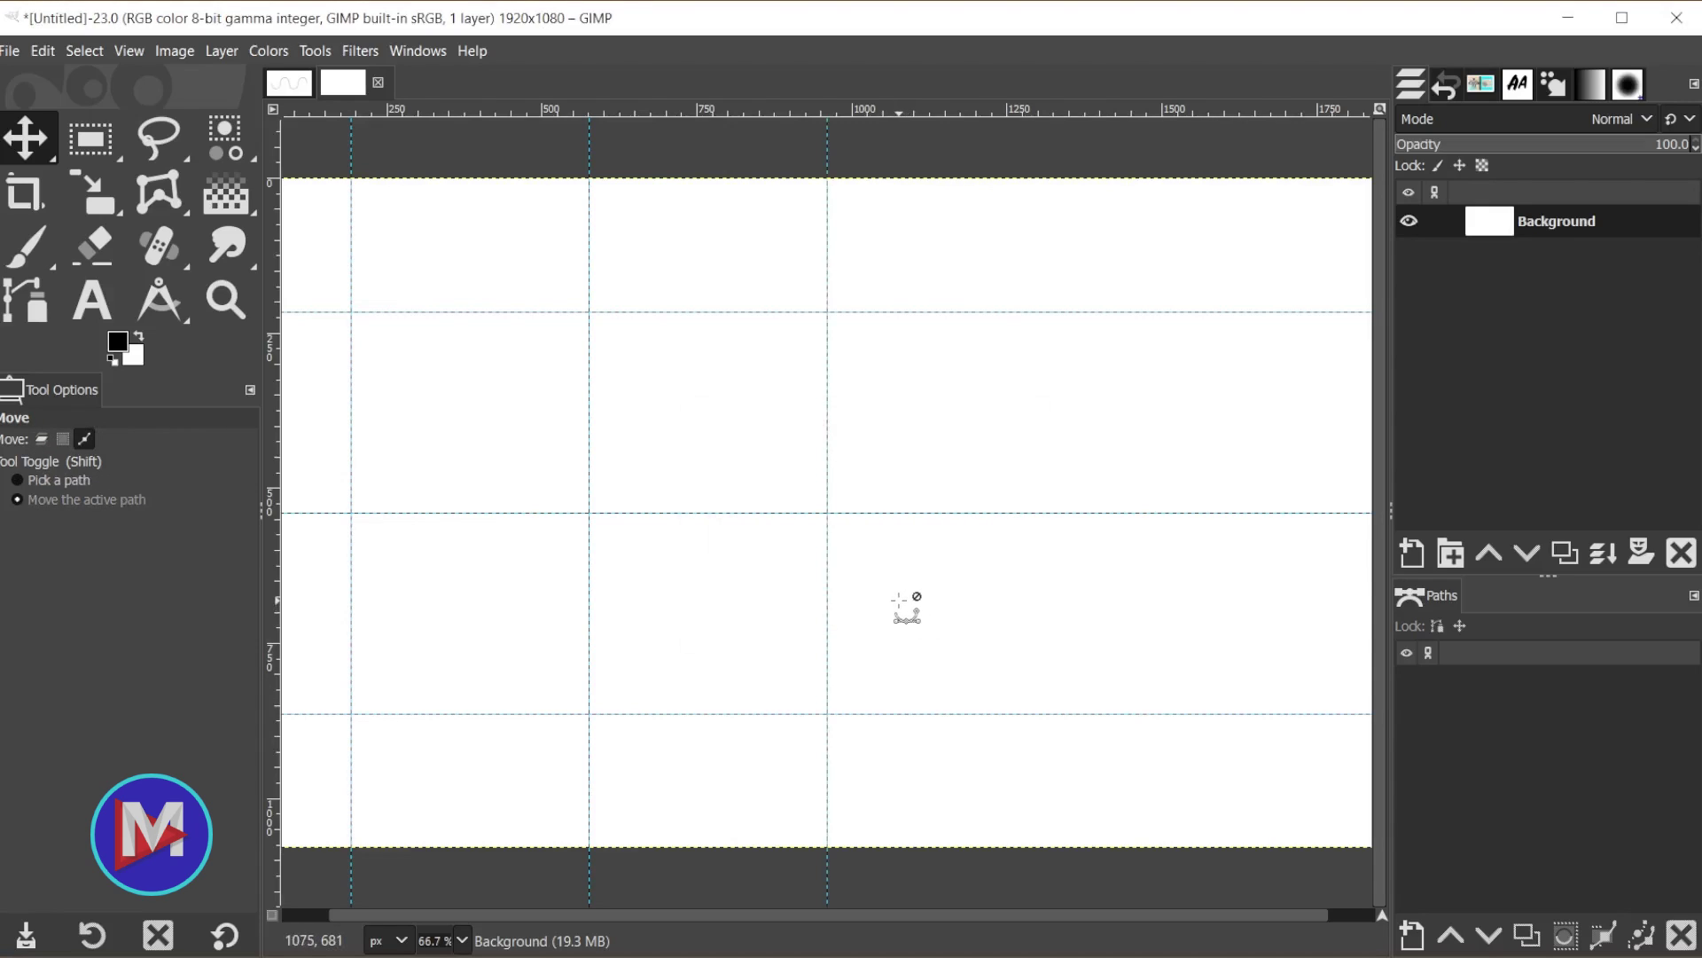
{"action": "key", "text": "shift+ctrl+f"}
{"action": "left_click_drag", "start_coordinate": [818, 500], "coordinate": [802, 500]}
{"action": "left_click", "coordinate": [919, 621]}
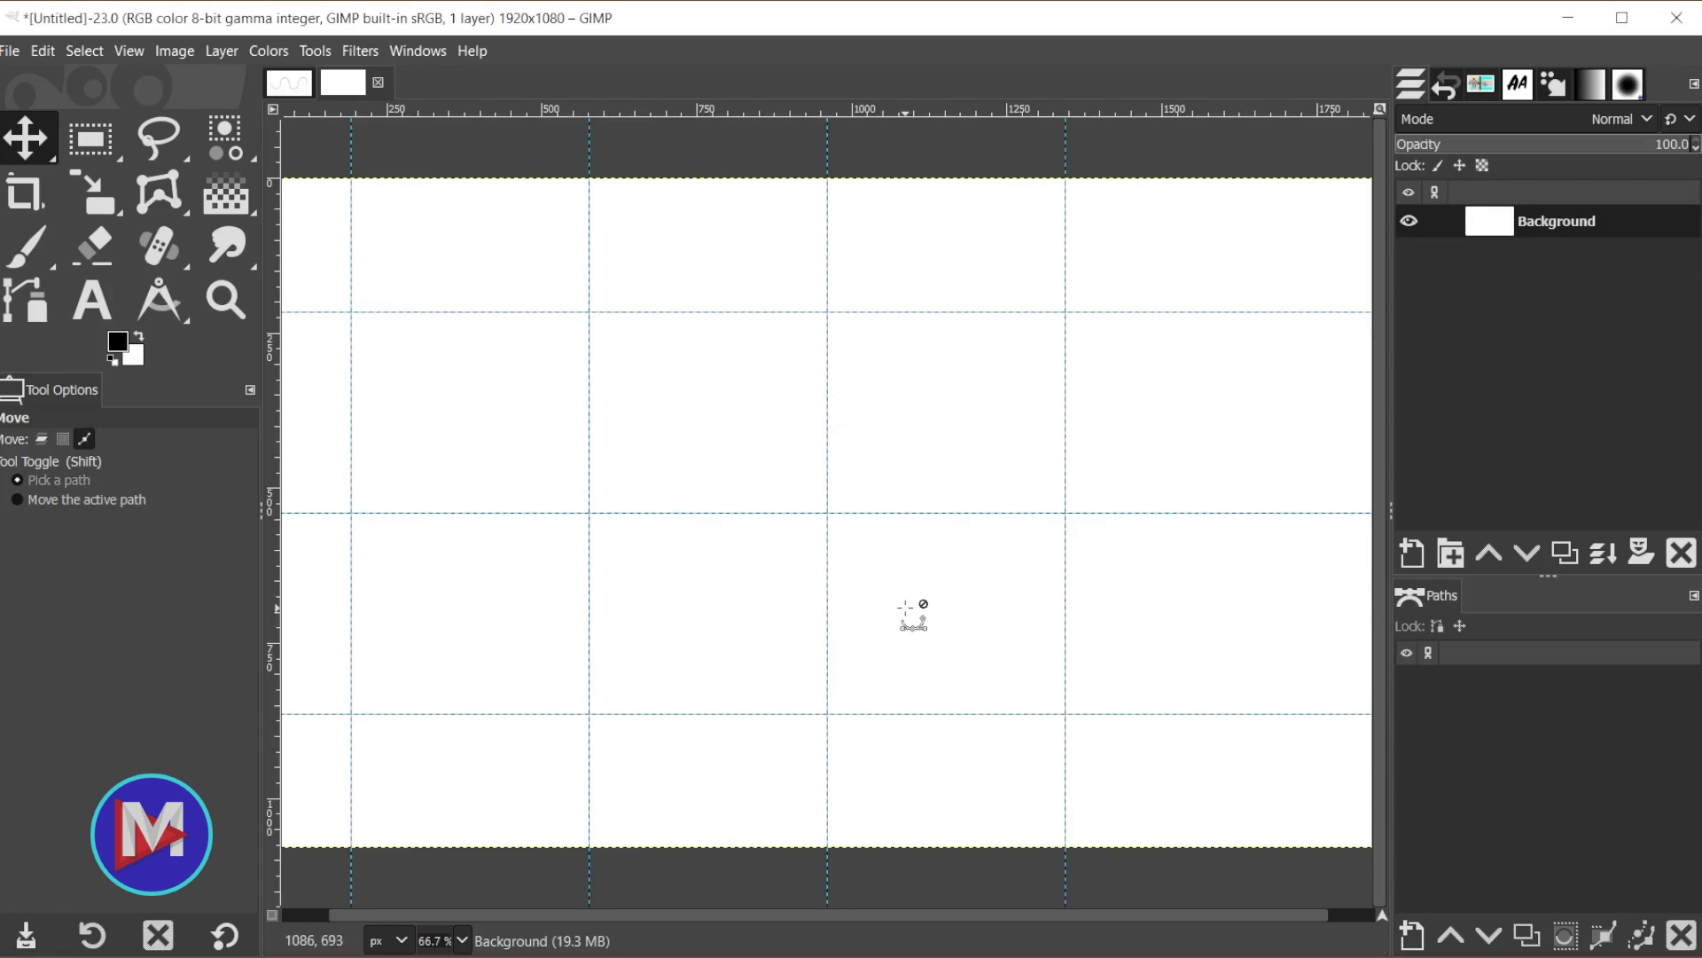
{"action": "key", "text": "shift+ctrl+f"}
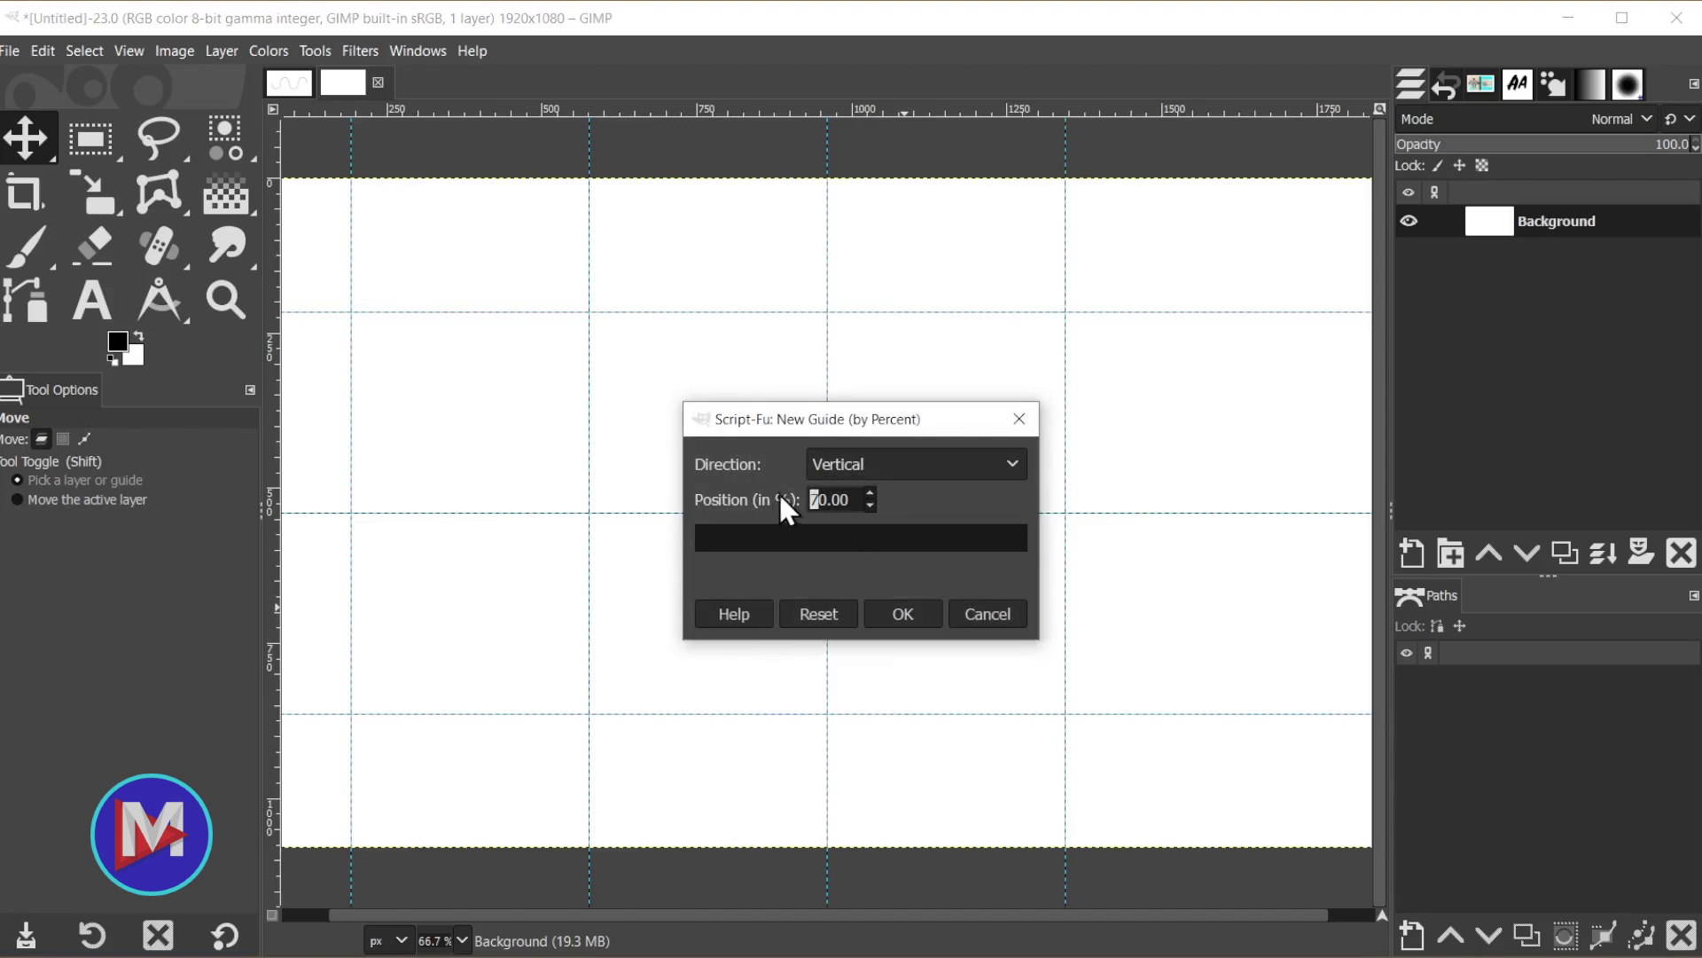
{"action": "type", "text": "9"}
{"action": "left_click", "coordinate": [913, 616]}
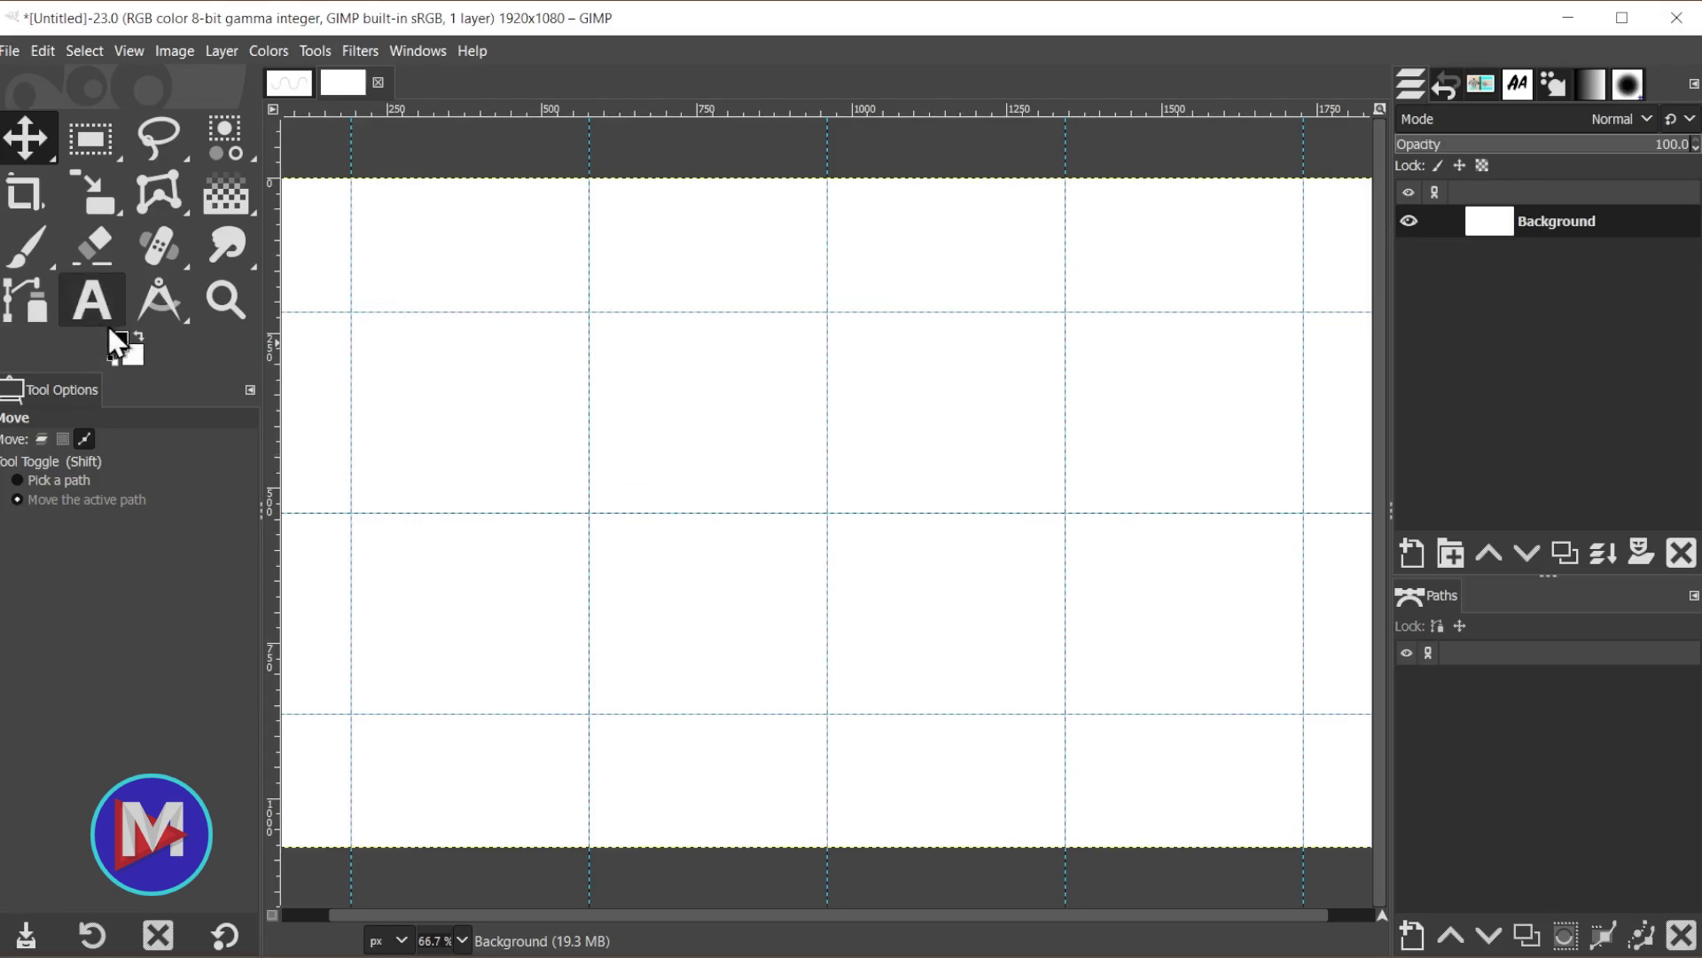
- Select the Paths tool and confirm Snap to Guides is enabled in the View menu
{"action": "left_click", "coordinate": [31, 301]}
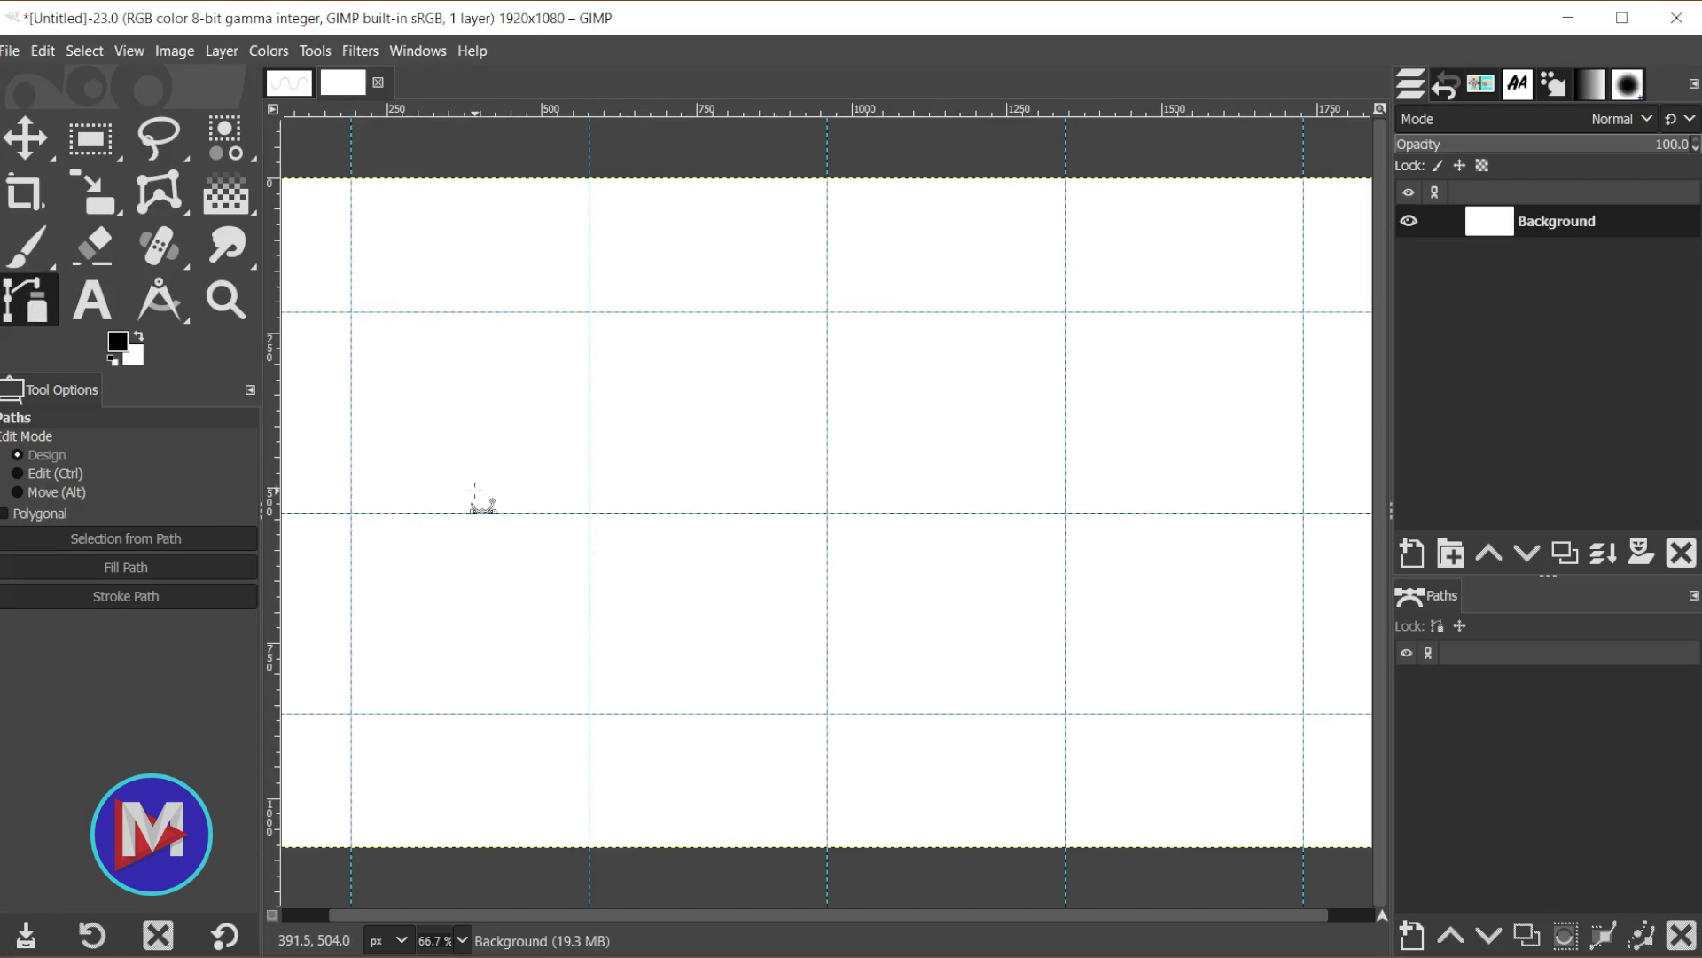
{"action": "left_click", "coordinate": [131, 51]}
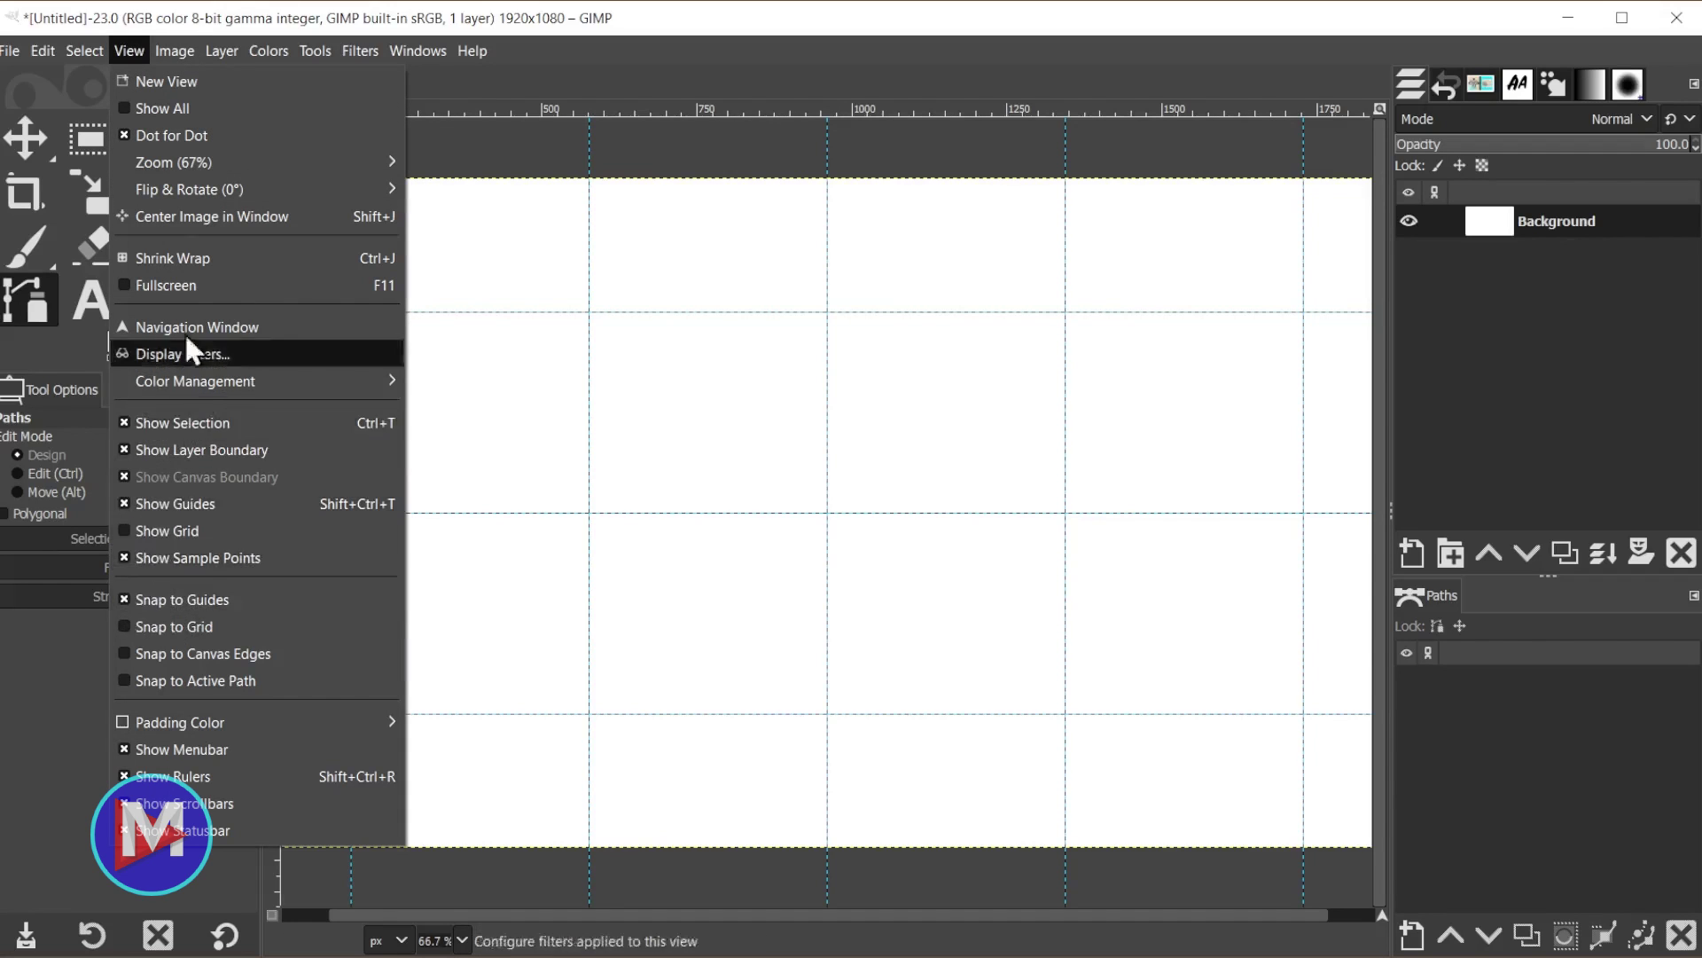
{"action": "left_click", "coordinate": [135, 50]}
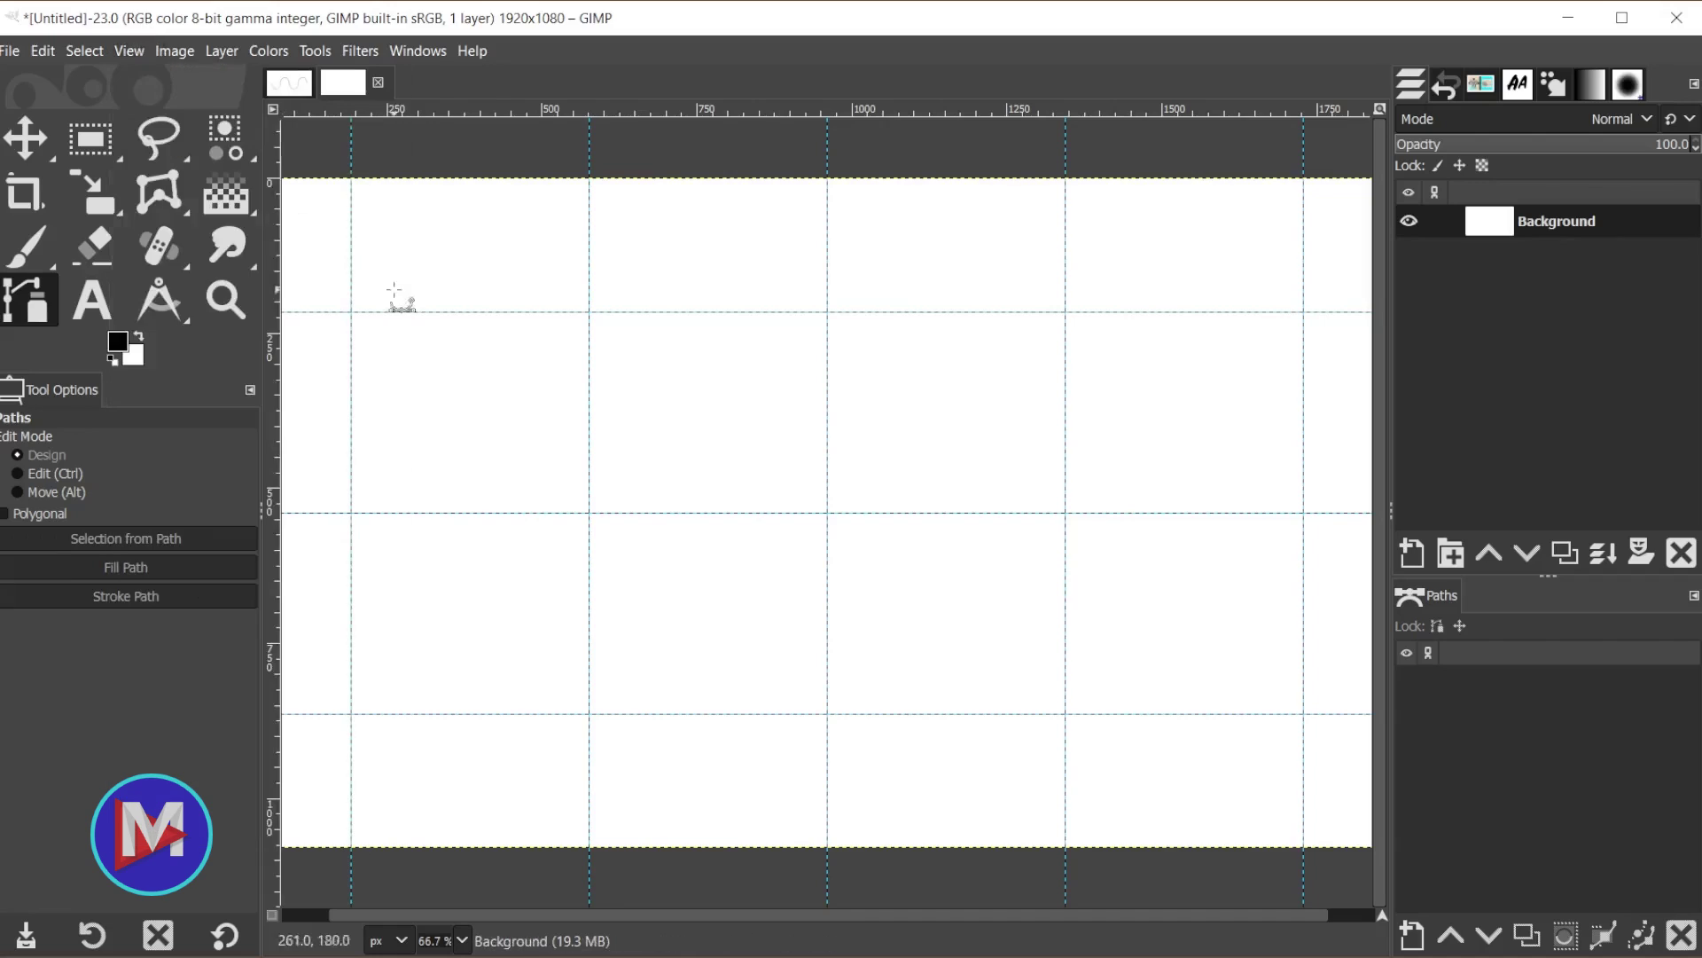
- Place five path anchors on the middle guide at the 10%, 30%, 50%, 70% and 90% crossings
{"action": "left_click", "coordinate": [351, 513]}
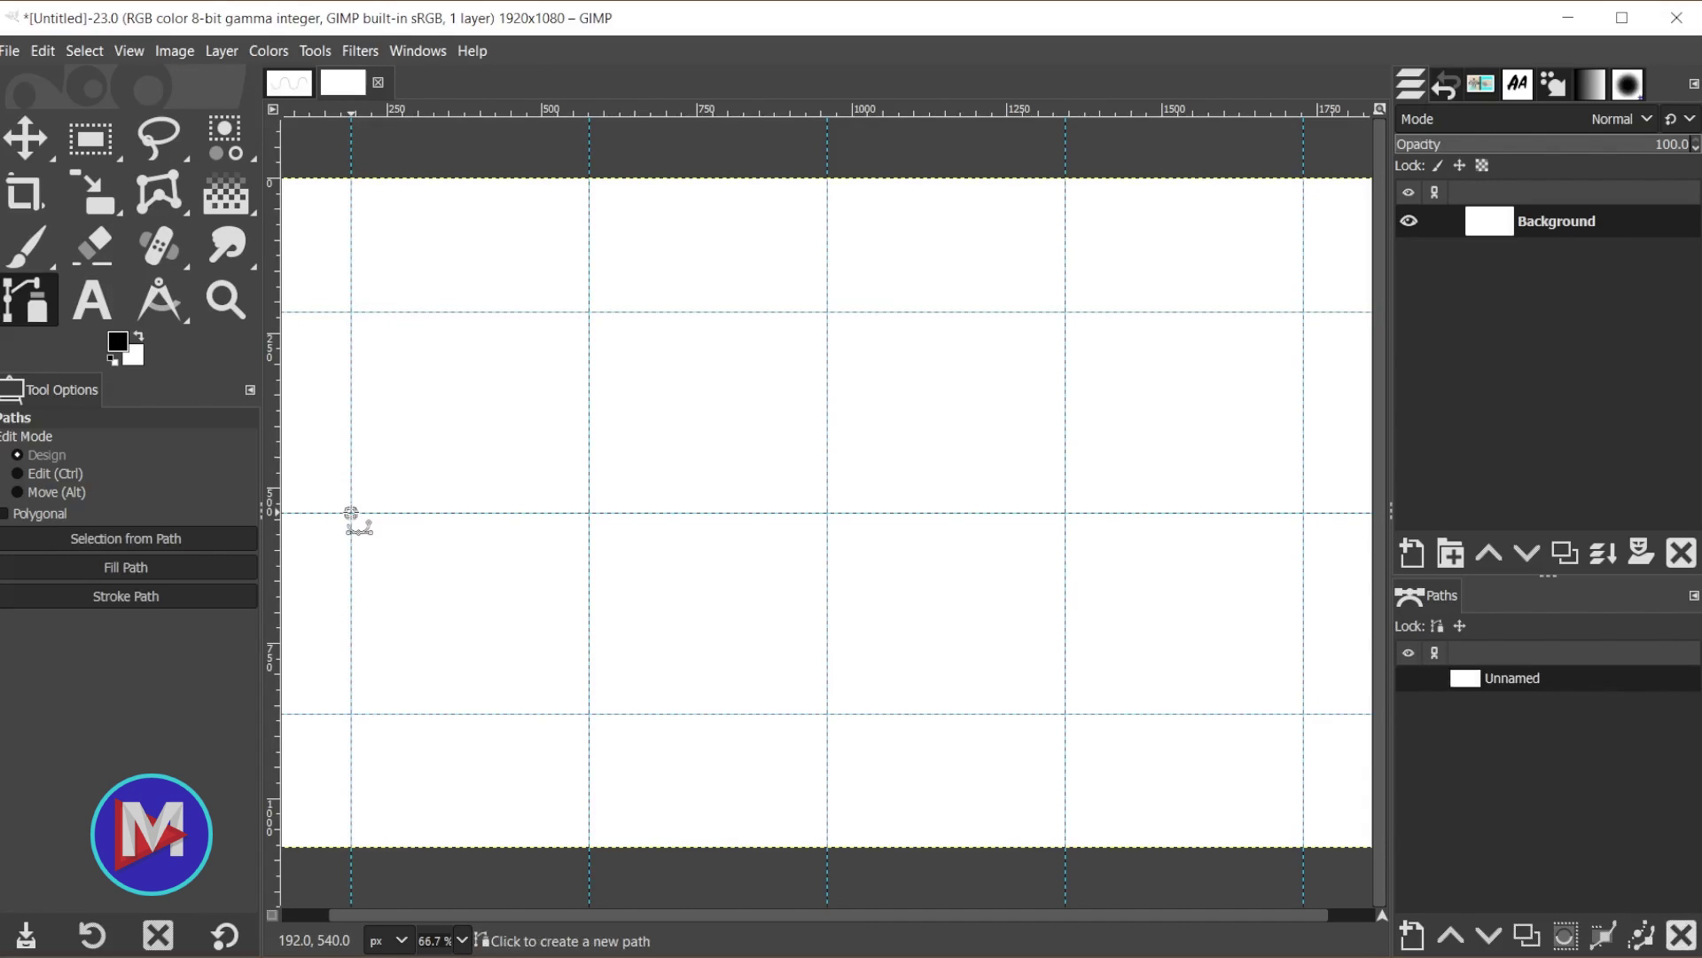
{"action": "left_click", "coordinate": [589, 513]}
{"action": "left_click", "coordinate": [826, 513]}
{"action": "left_click", "coordinate": [1065, 513]}
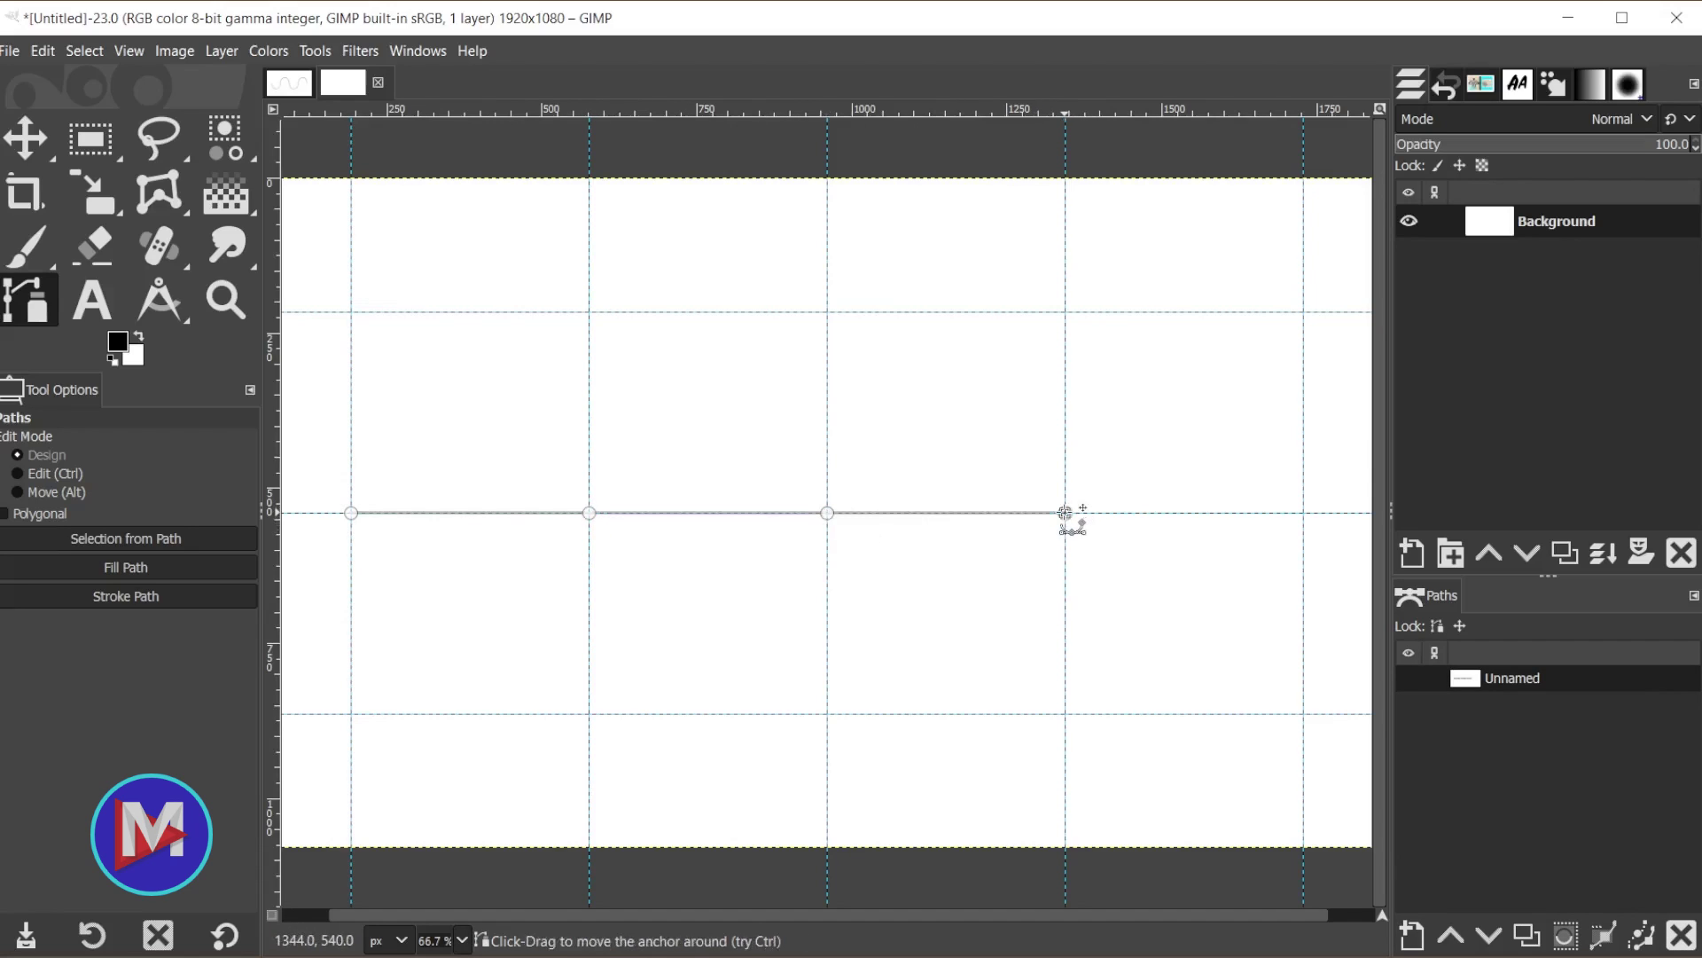
{"action": "left_click", "coordinate": [1303, 513]}
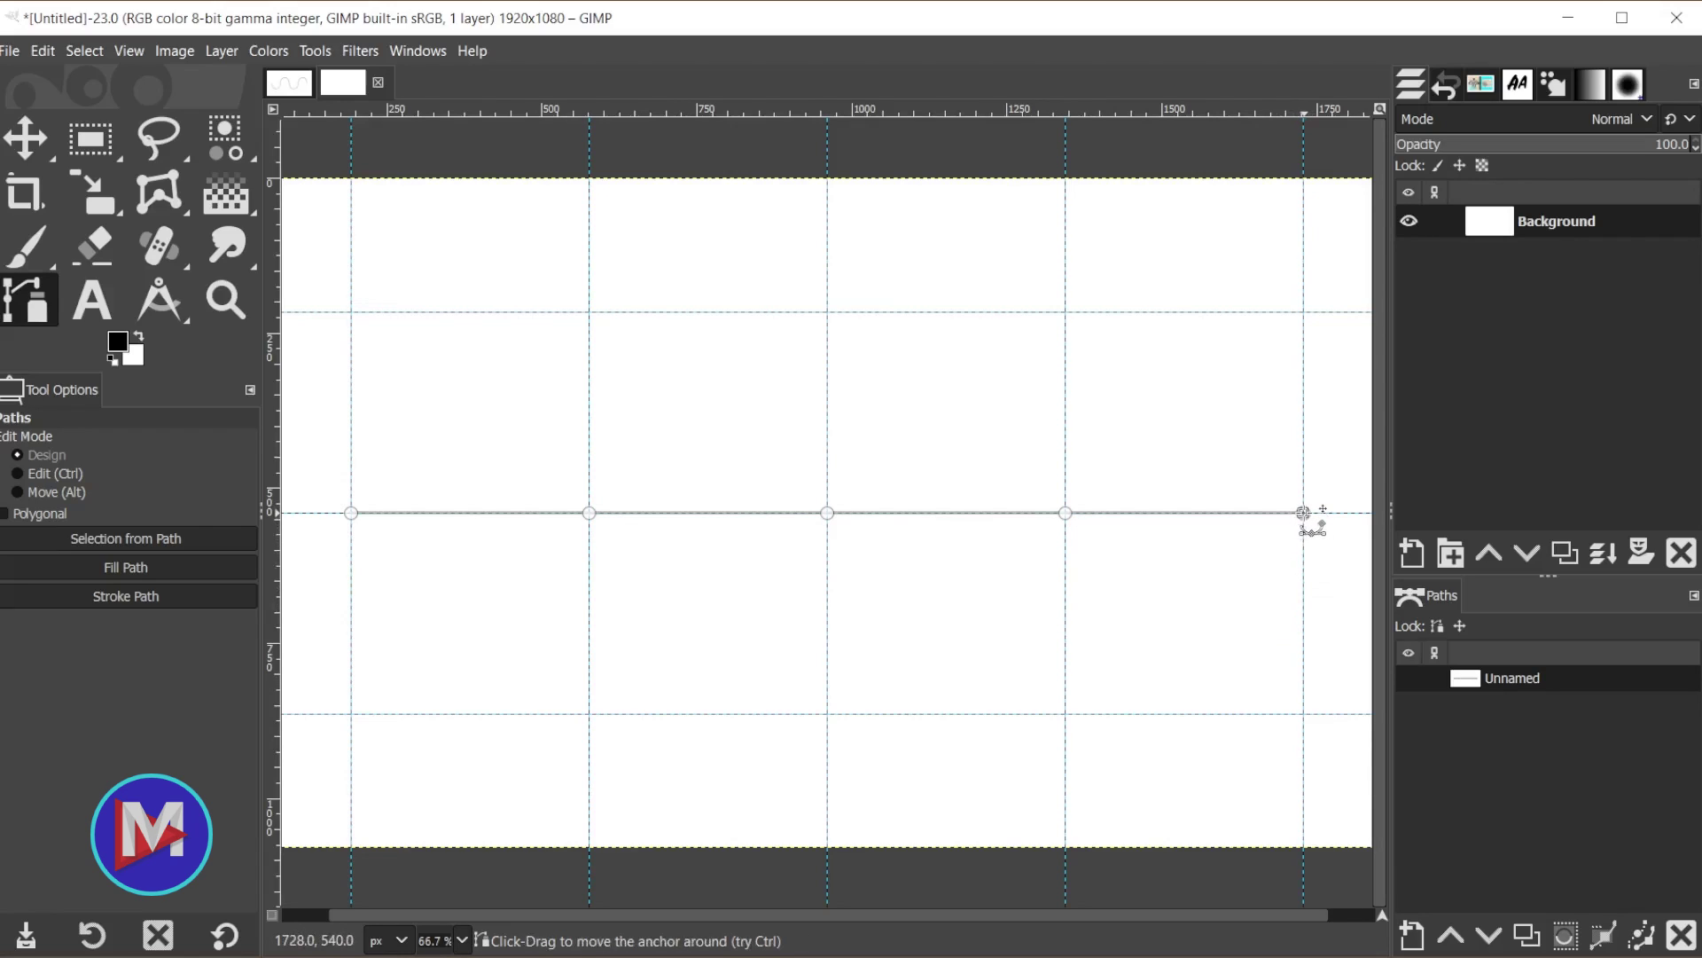
- Drag each anchor to confirm it snaps onto its guide crossing, then select the left anchor
{"action": "mouse_move", "coordinate": [1303, 513]}
{"action": "left_mouse_down"}
{"action": "mouse_move", "coordinate": [1296, 551]}
{"action": "mouse_move", "coordinate": [1263, 542]}
{"action": "mouse_move", "coordinate": [1303, 513]}
{"action": "left_mouse_up"}
{"action": "mouse_move", "coordinate": [1065, 513]}
{"action": "left_mouse_down"}
{"action": "mouse_move", "coordinate": [1058, 534]}
{"action": "mouse_move", "coordinate": [1065, 513]}
{"action": "left_mouse_up"}
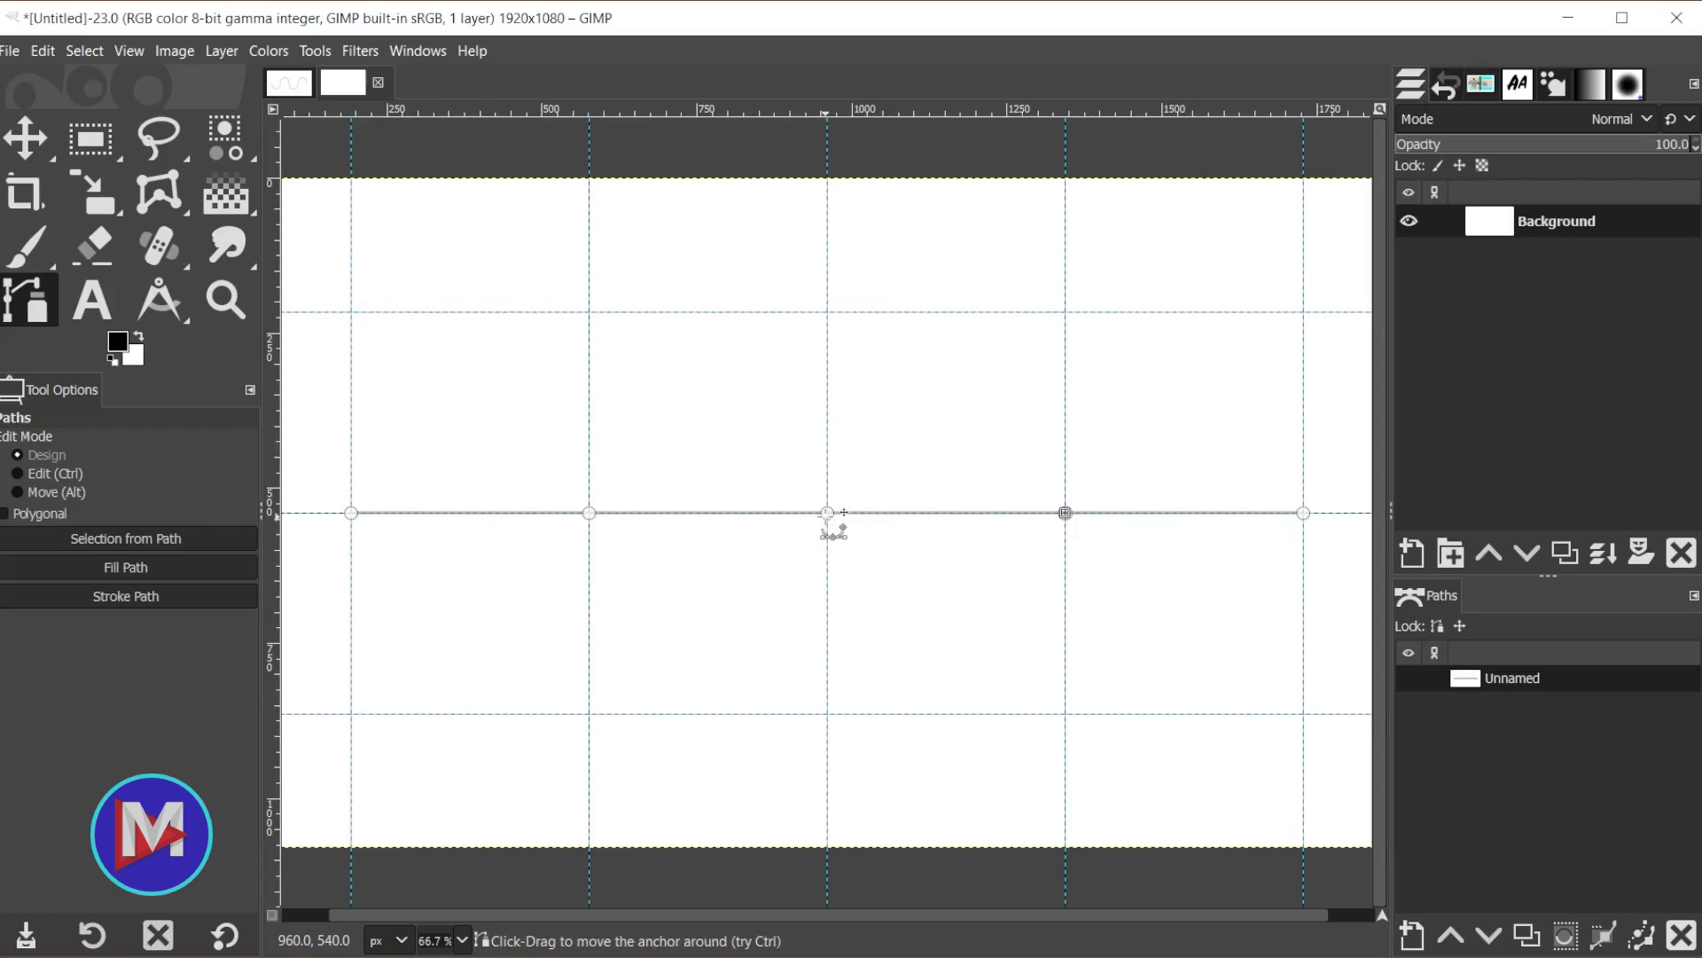
{"action": "mouse_move", "coordinate": [828, 513]}
{"action": "left_mouse_down"}
{"action": "mouse_move", "coordinate": [821, 535]}
{"action": "mouse_move", "coordinate": [827, 512]}
{"action": "left_mouse_up"}
{"action": "left_click_drag", "start_coordinate": [591, 515], "coordinate": [600, 521]}
{"action": "left_click", "coordinate": [351, 512]}
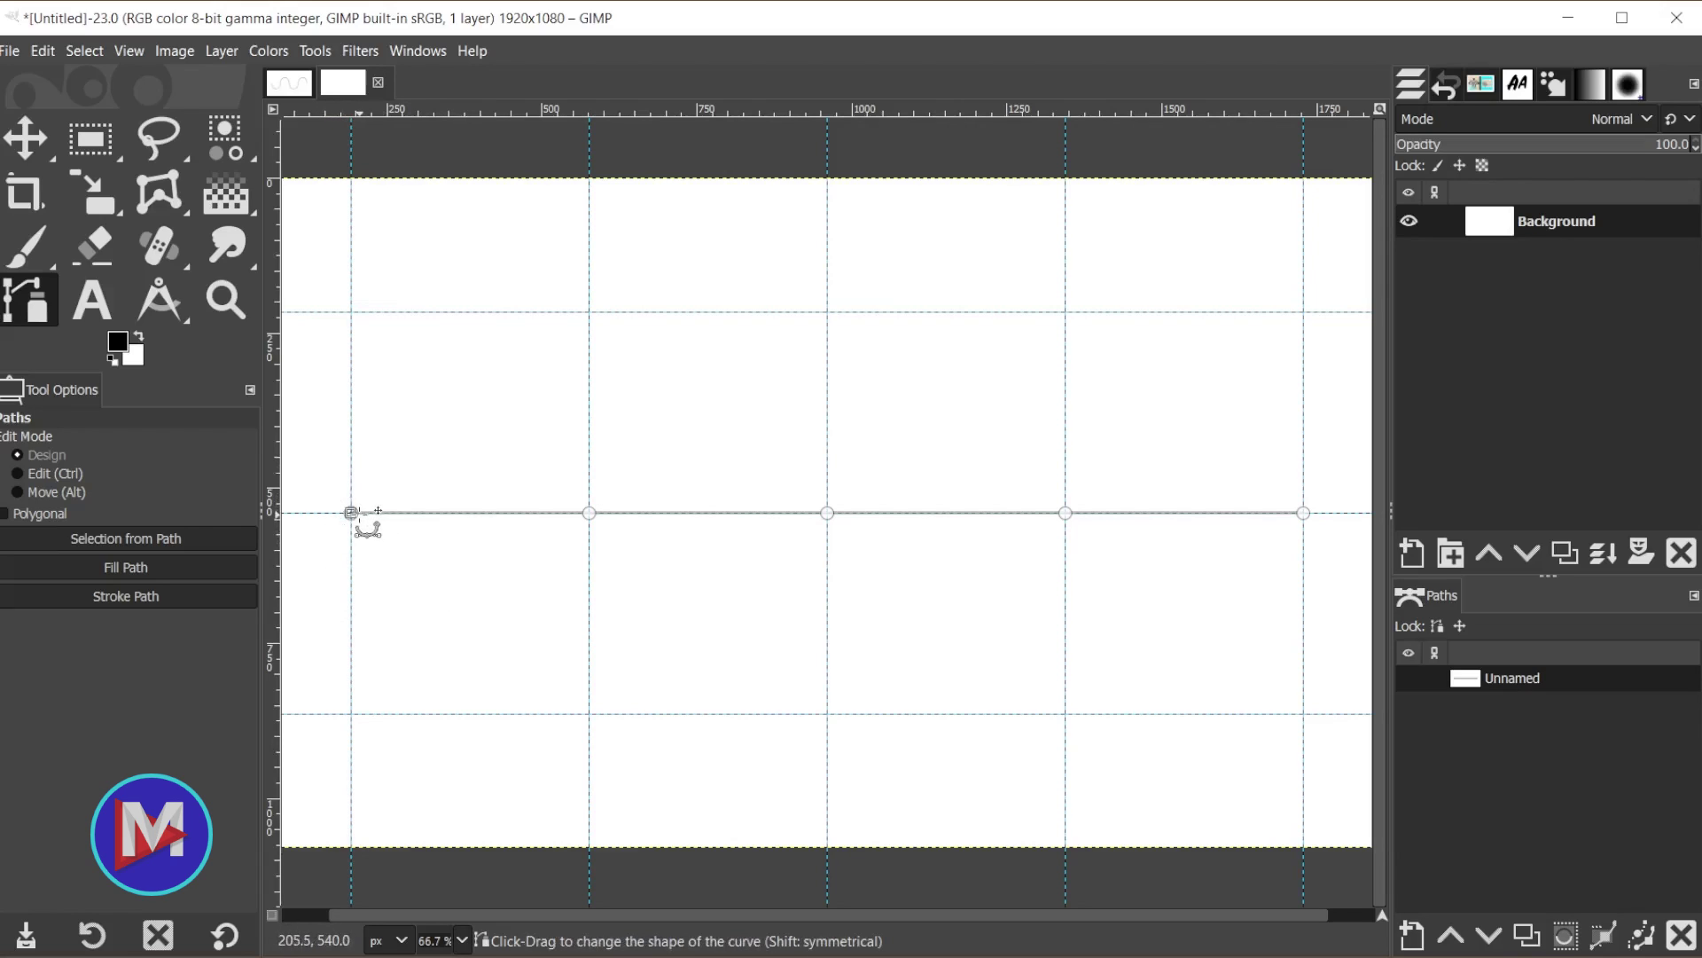
- Pull handles from the left anchor to bend the first section into a dip toward the 80% guide
{"action": "key", "text": "ctrl"}
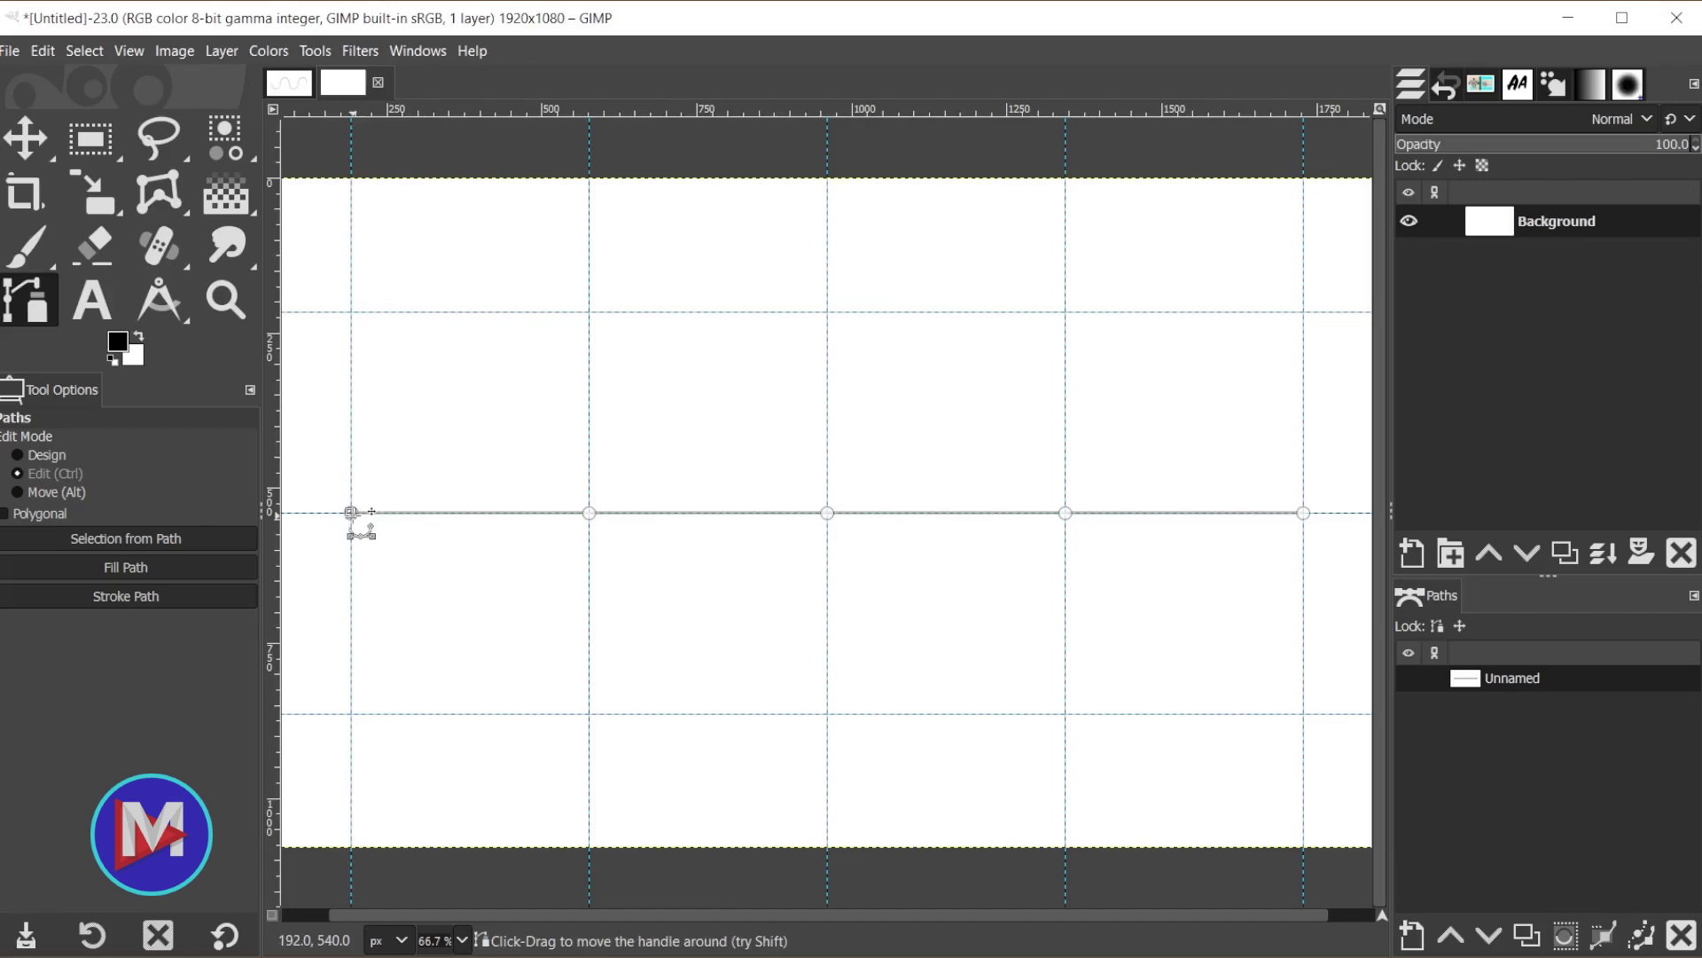
{"action": "left_click_drag", "start_coordinate": [351, 511], "coordinate": [351, 311]}
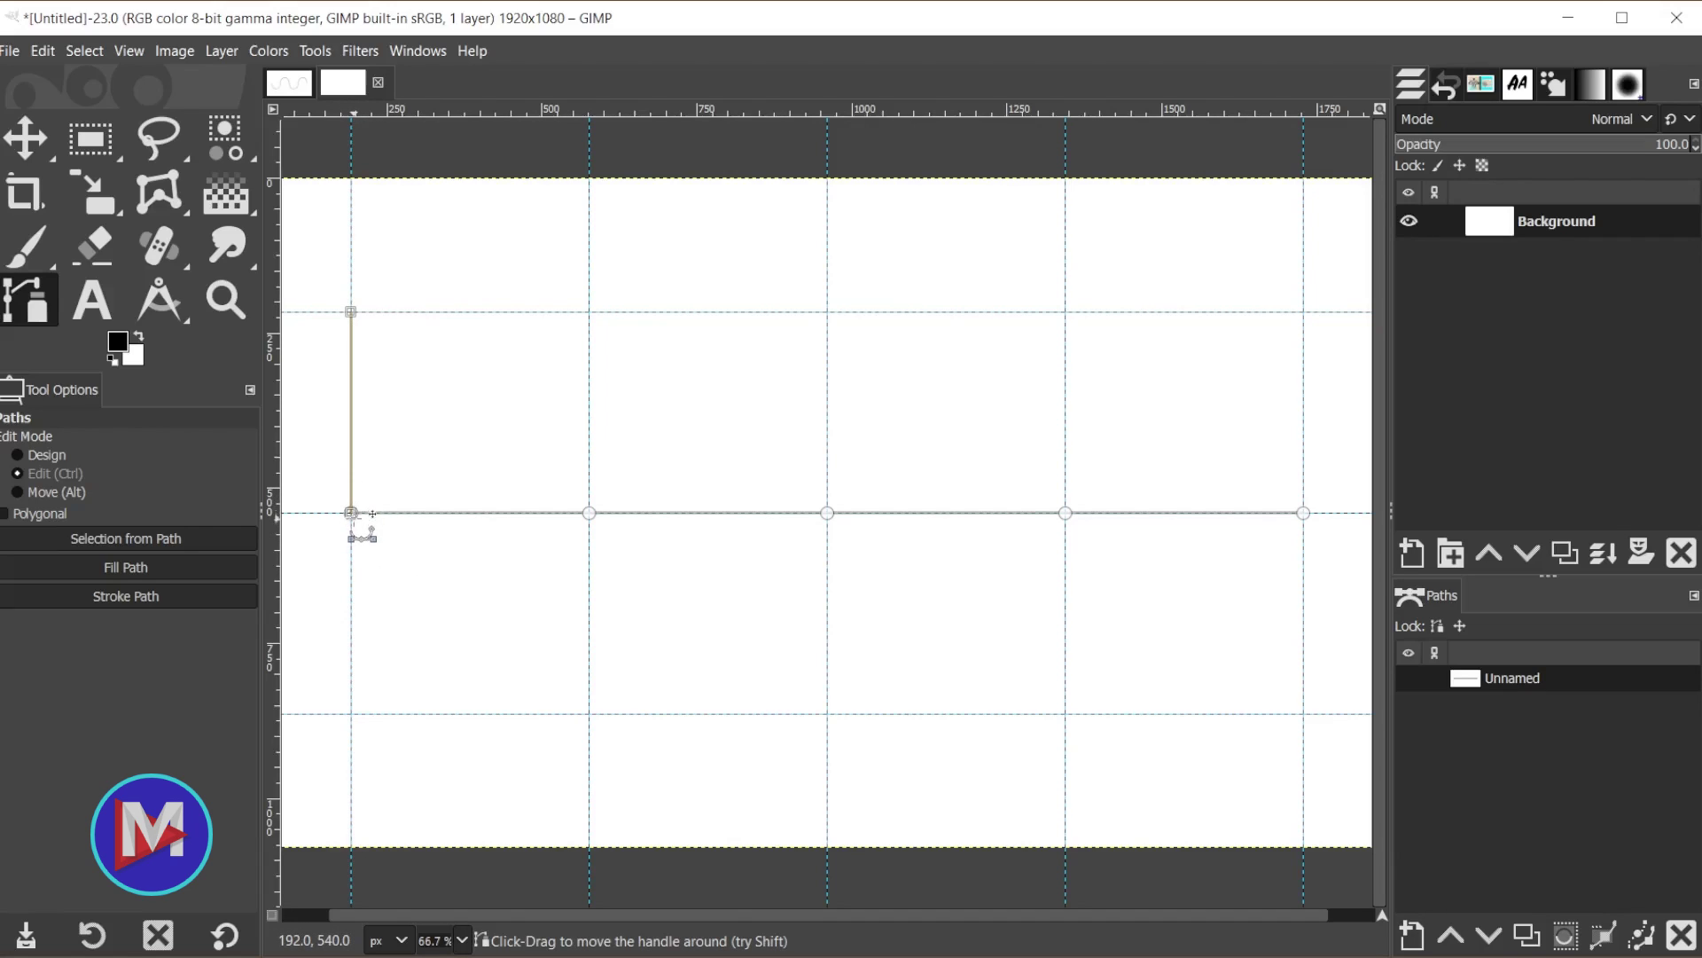
{"action": "left_click_drag", "start_coordinate": [351, 512], "coordinate": [351, 552]}
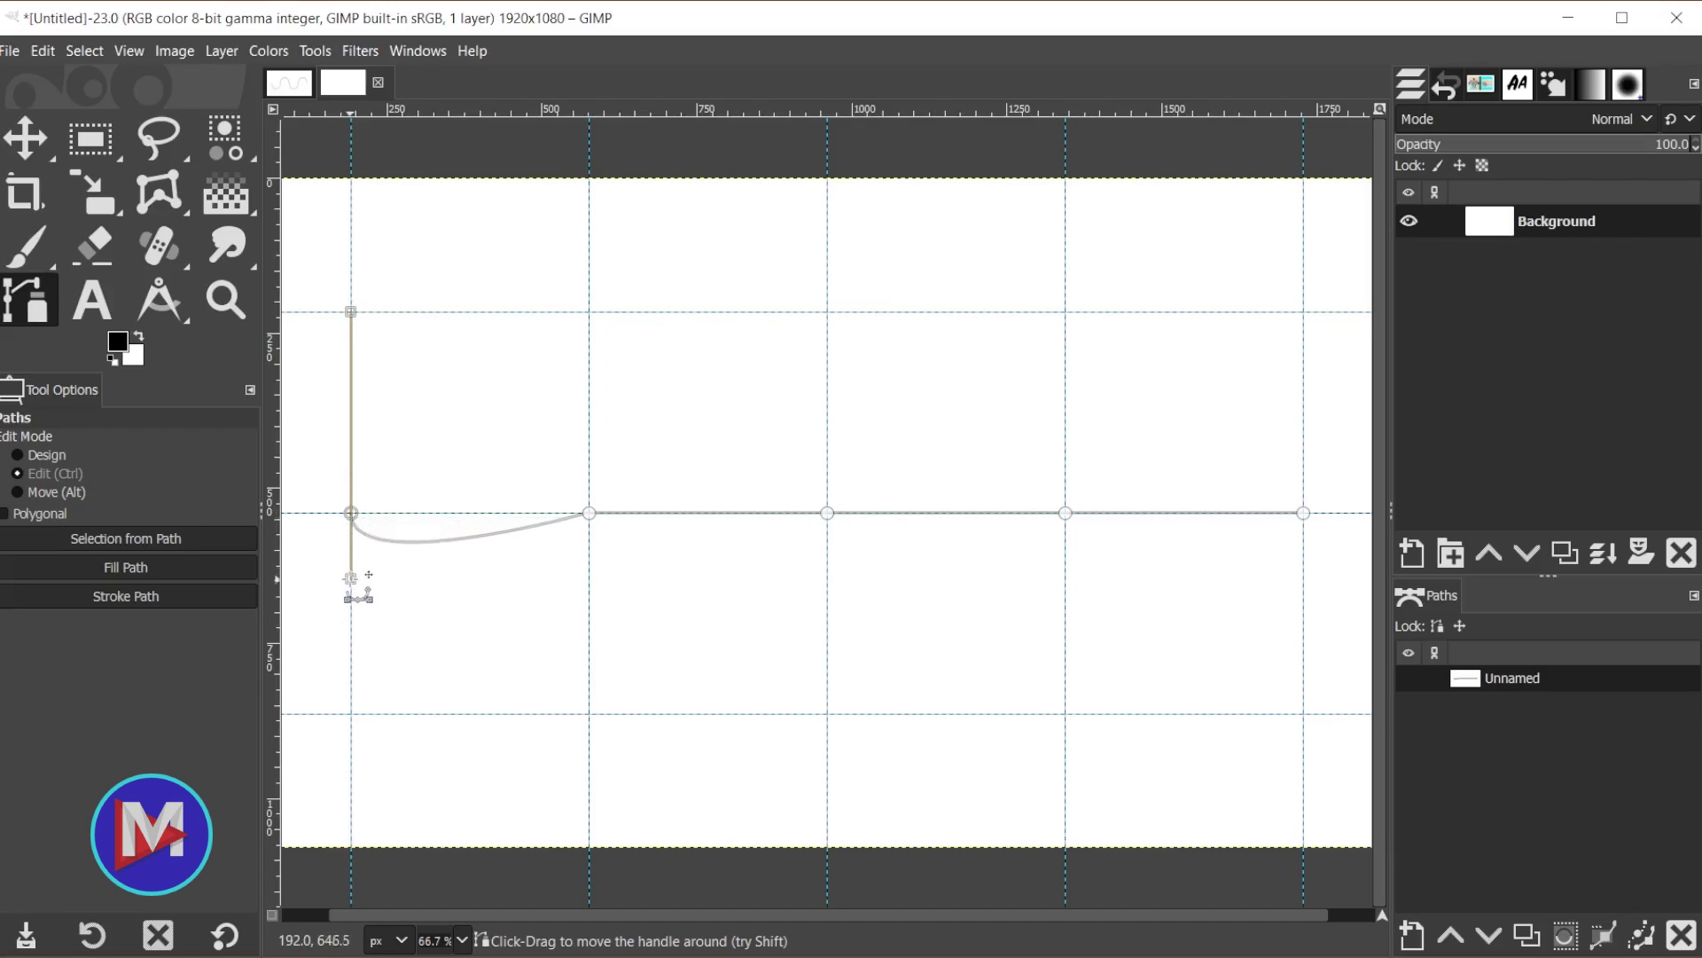
{"action": "left_click_drag", "start_coordinate": [350, 579], "coordinate": [351, 713]}
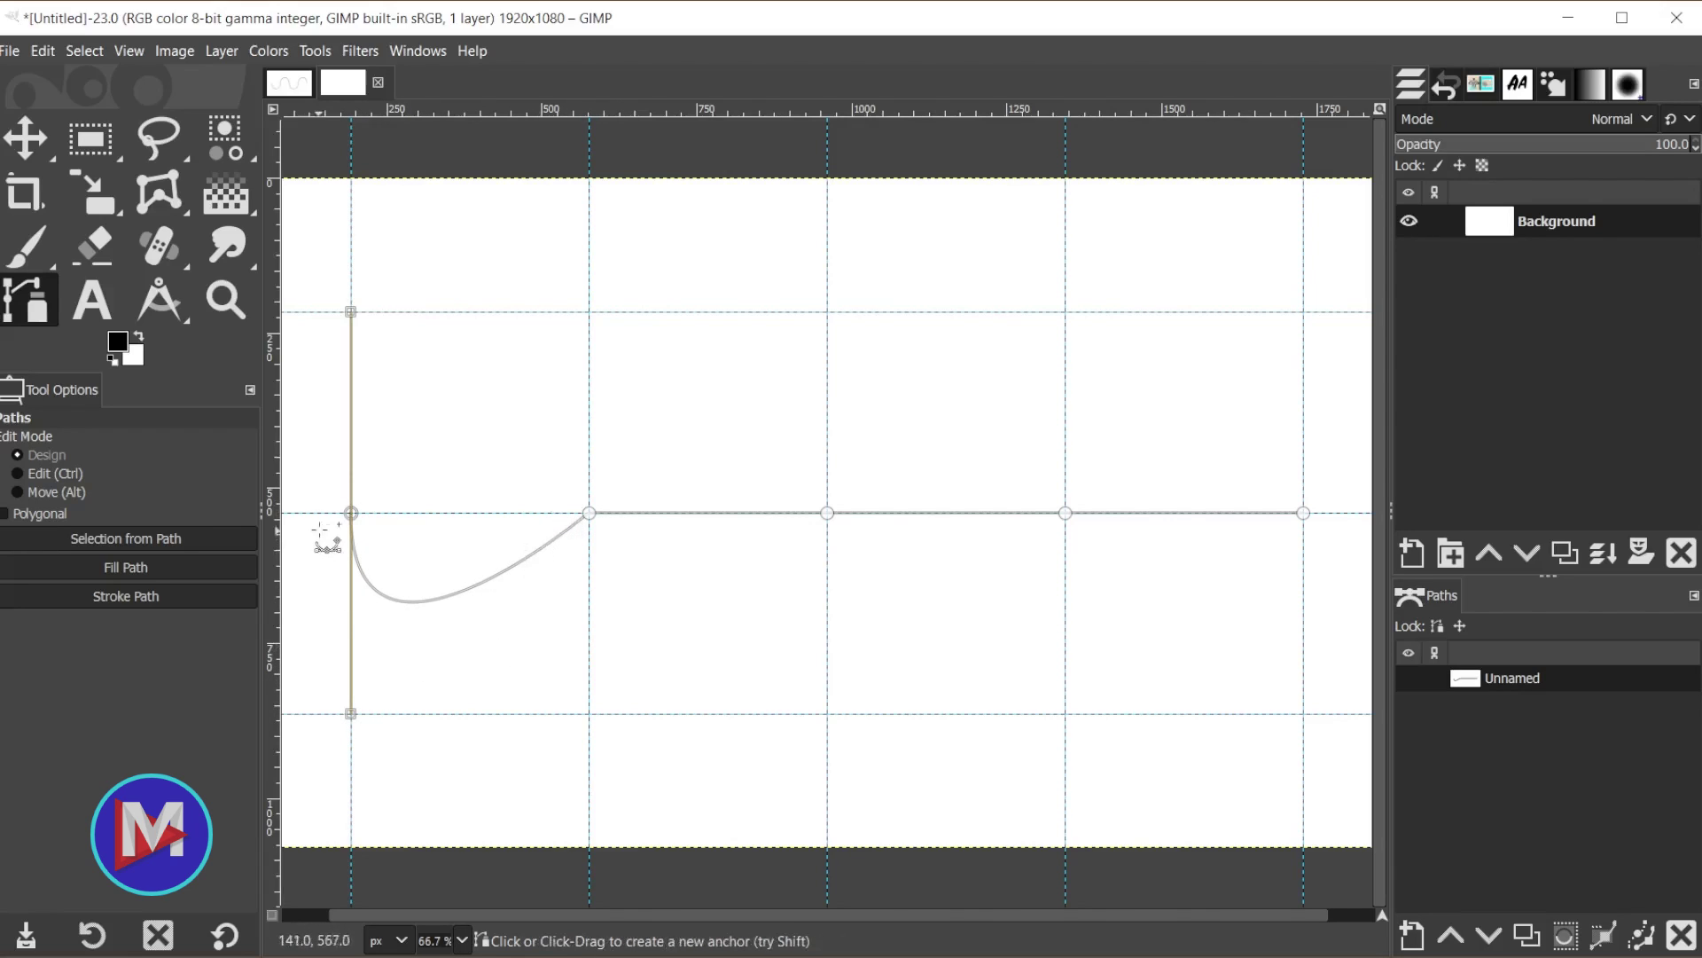
- Extend symmetric handles from the second anchor down to the 80% and up to the 20% guide
{"action": "left_click", "coordinate": [591, 515]}
{"action": "key", "text": "ctrl"}
{"action": "left_click_drag", "start_coordinate": [589, 512], "coordinate": [589, 713]}
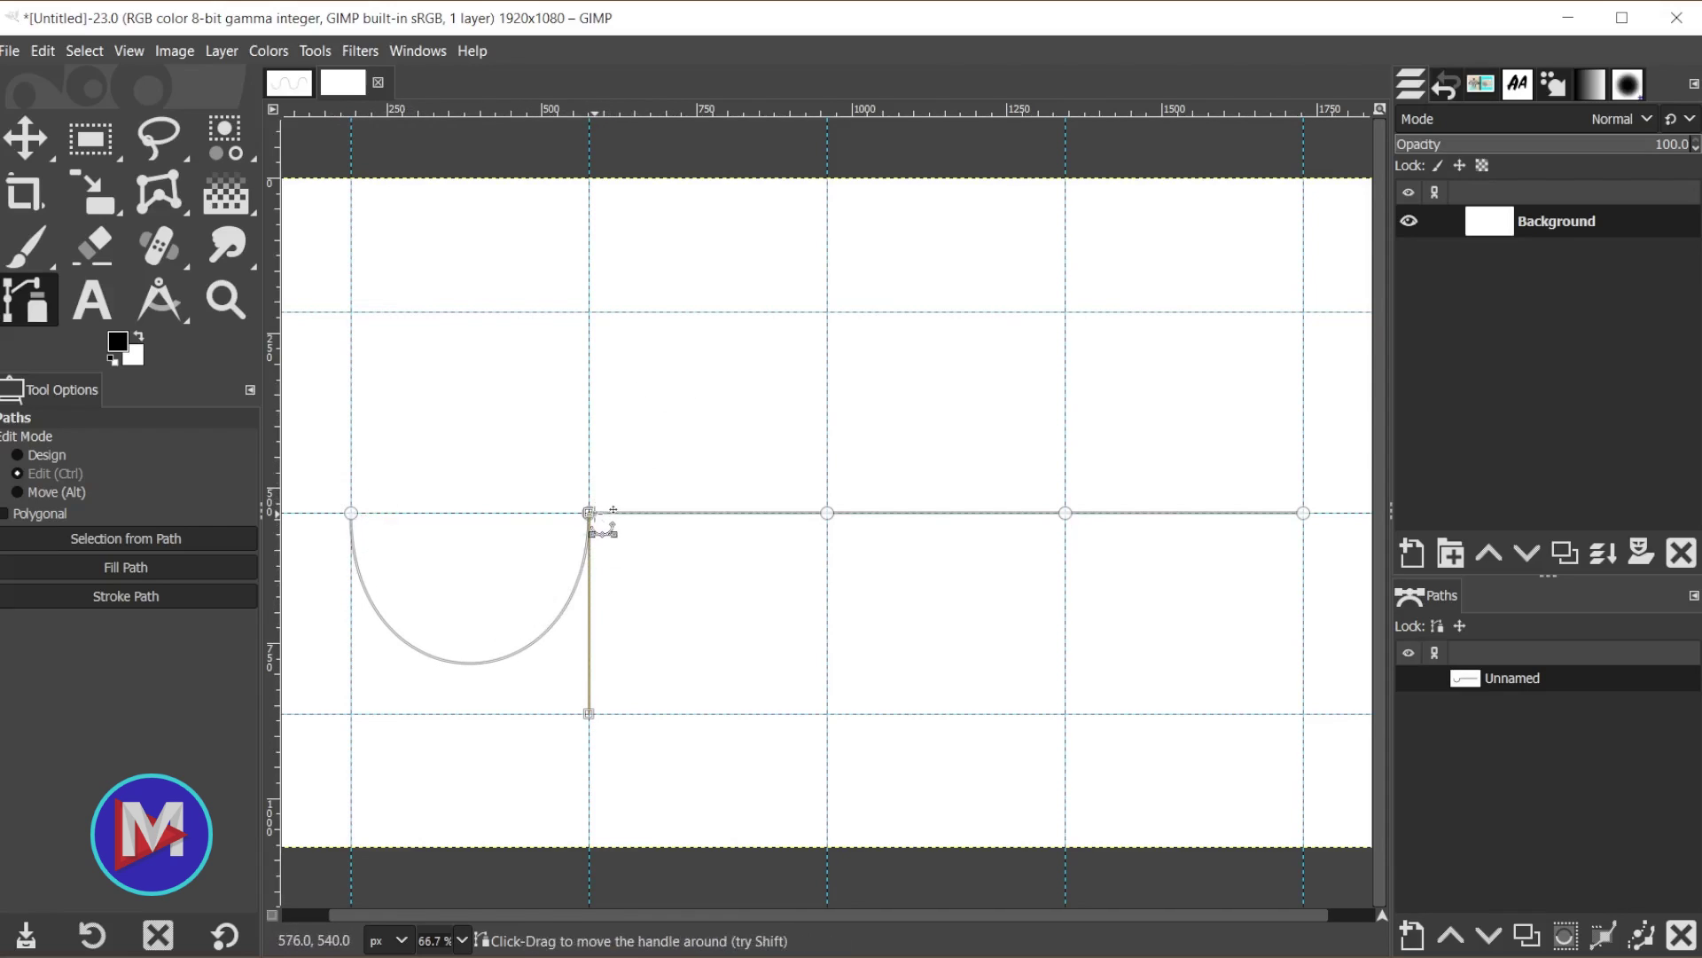
{"action": "left_click_drag", "start_coordinate": [589, 512], "coordinate": [589, 312]}
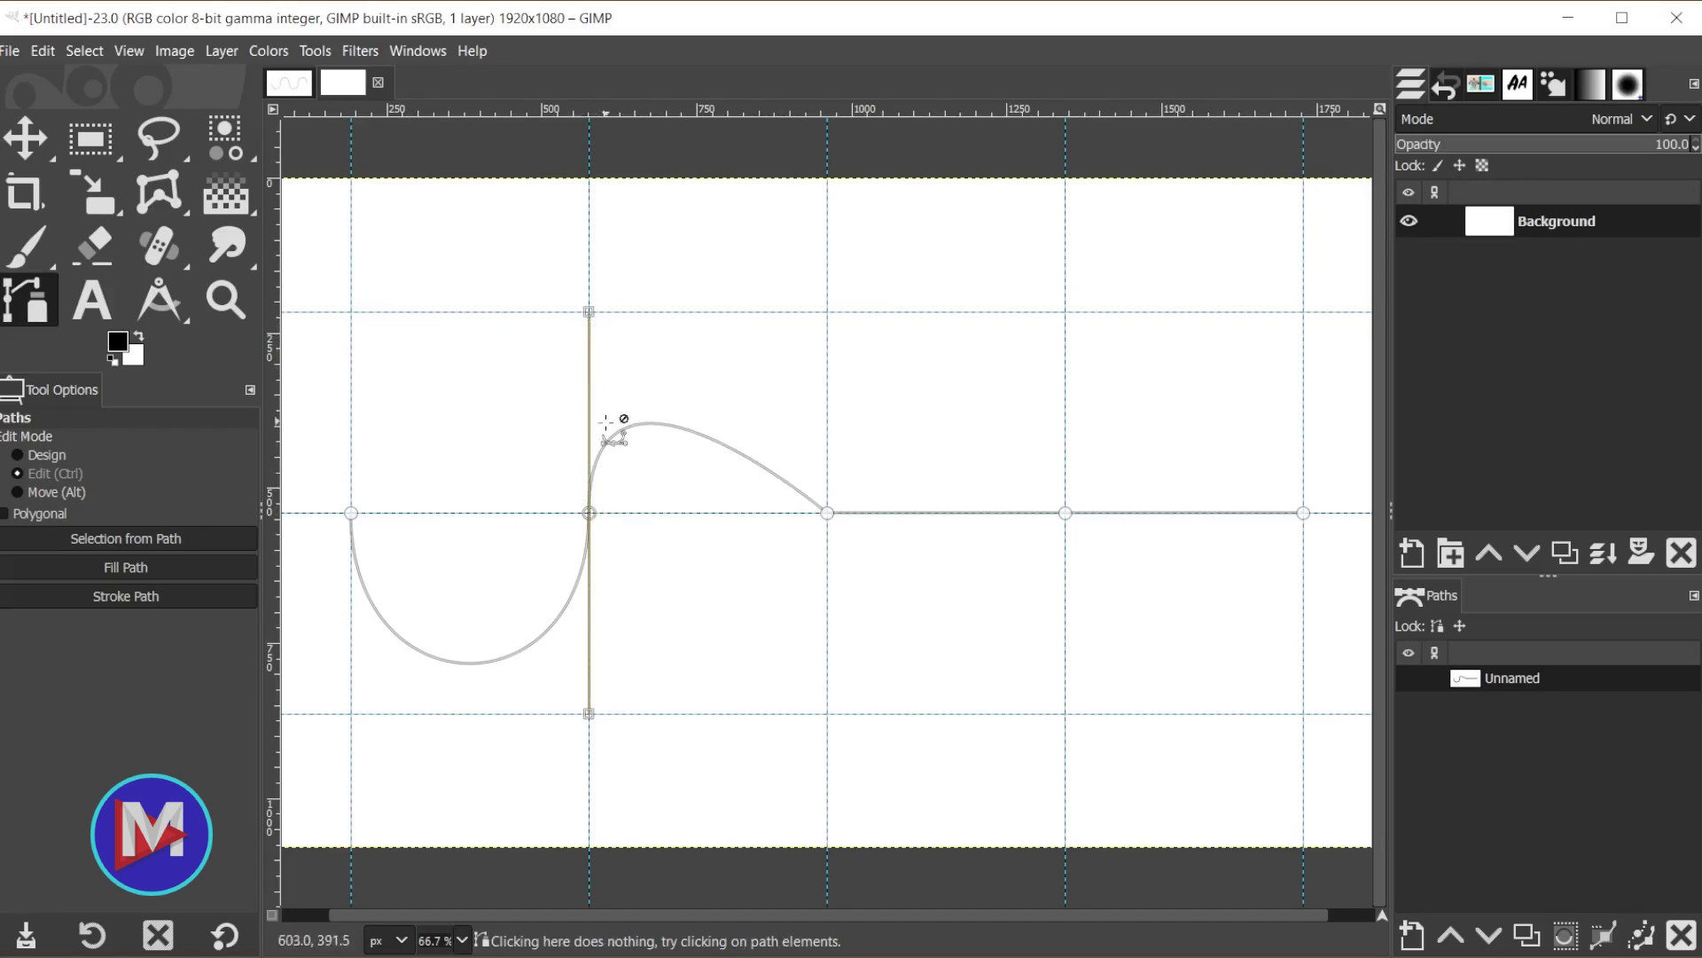
- Pull handles of the middle, fourth and end anchors to the 20% and 80% guides for alternating arches and dips
{"action": "left_click", "coordinate": [827, 513]}
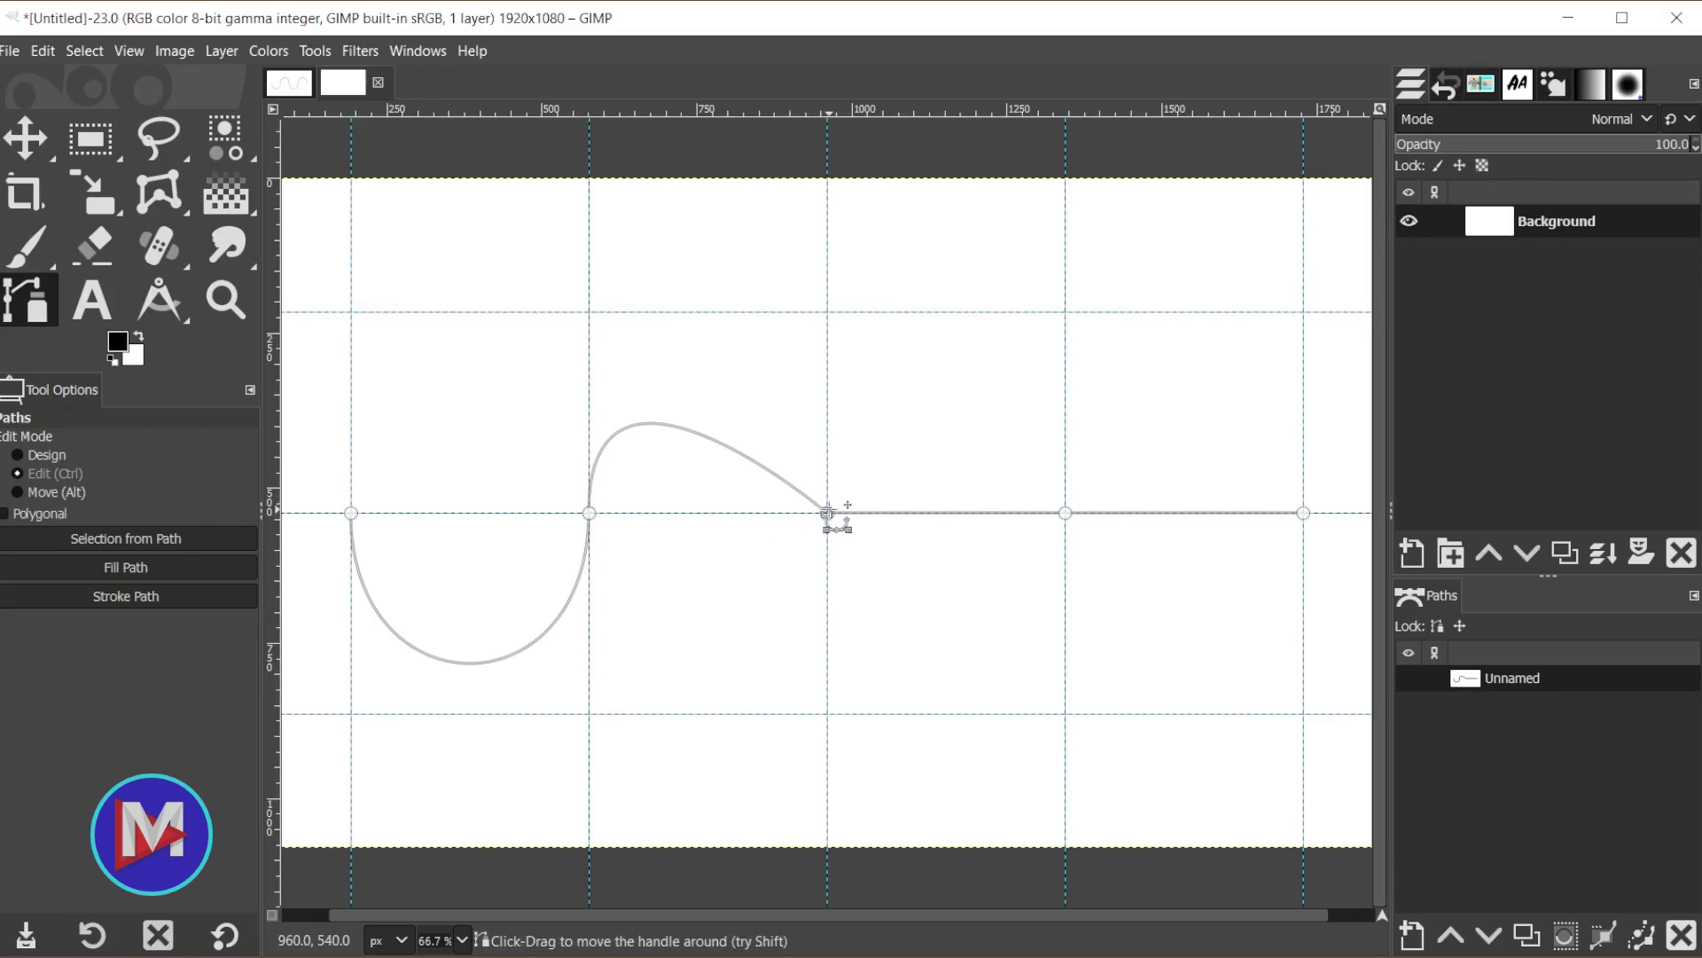
{"action": "left_click_drag", "start_coordinate": [826, 512], "coordinate": [826, 312]}
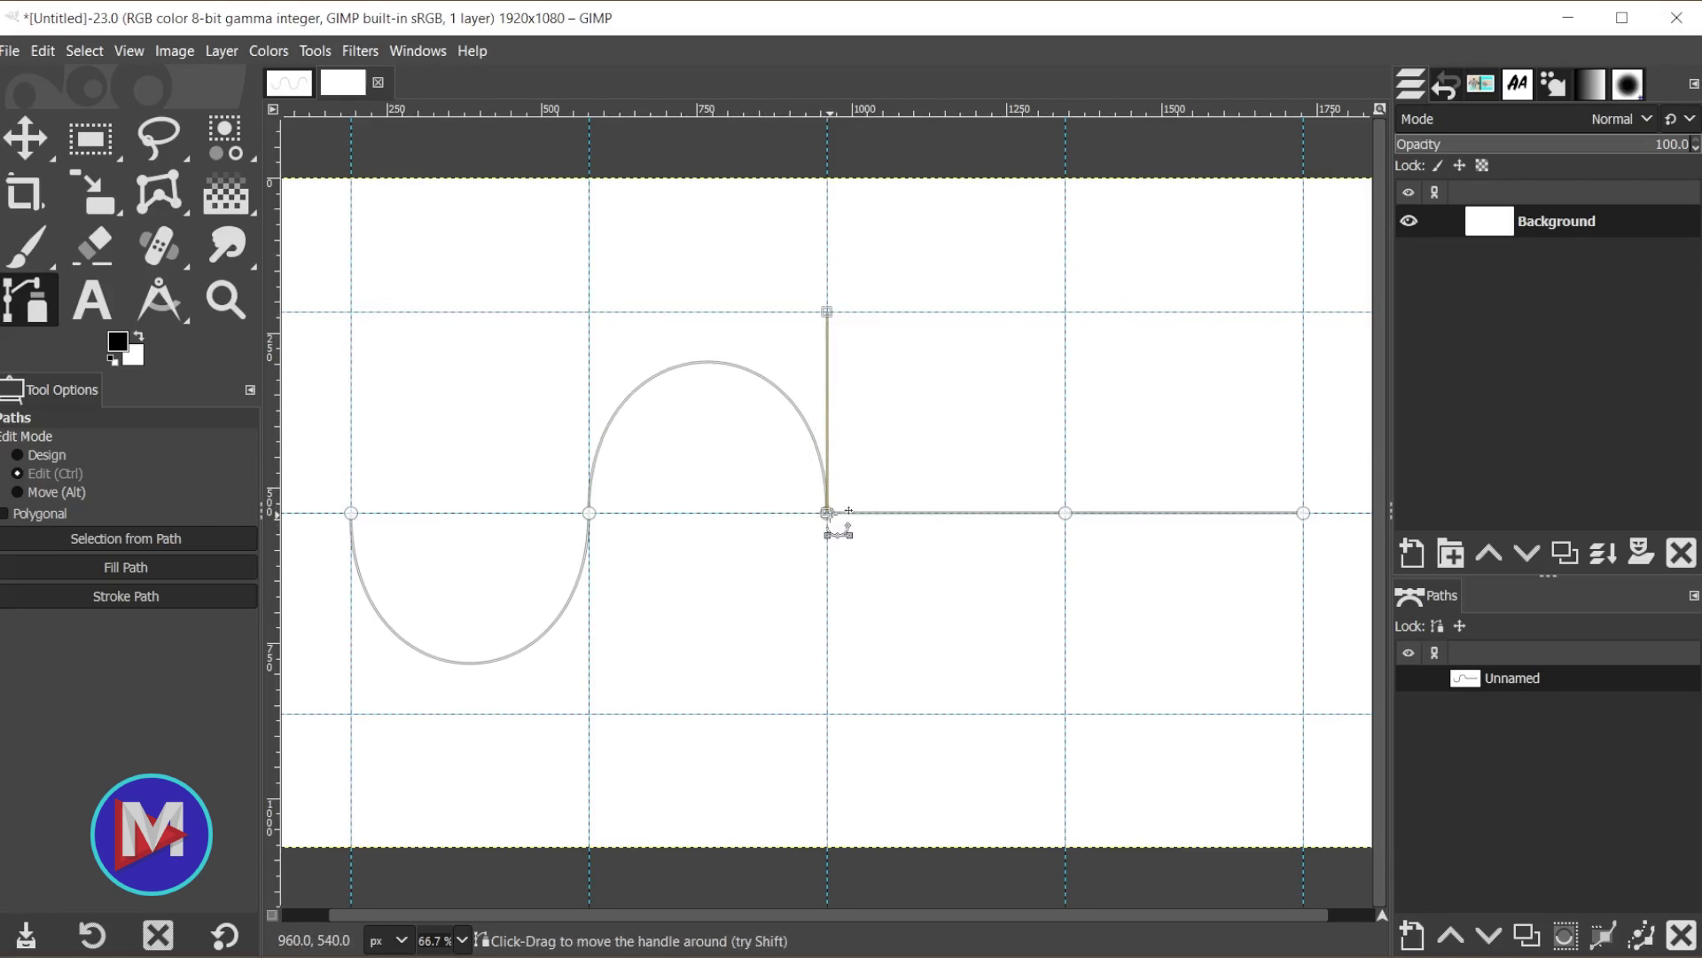
{"action": "left_click_drag", "start_coordinate": [826, 513], "coordinate": [826, 713]}
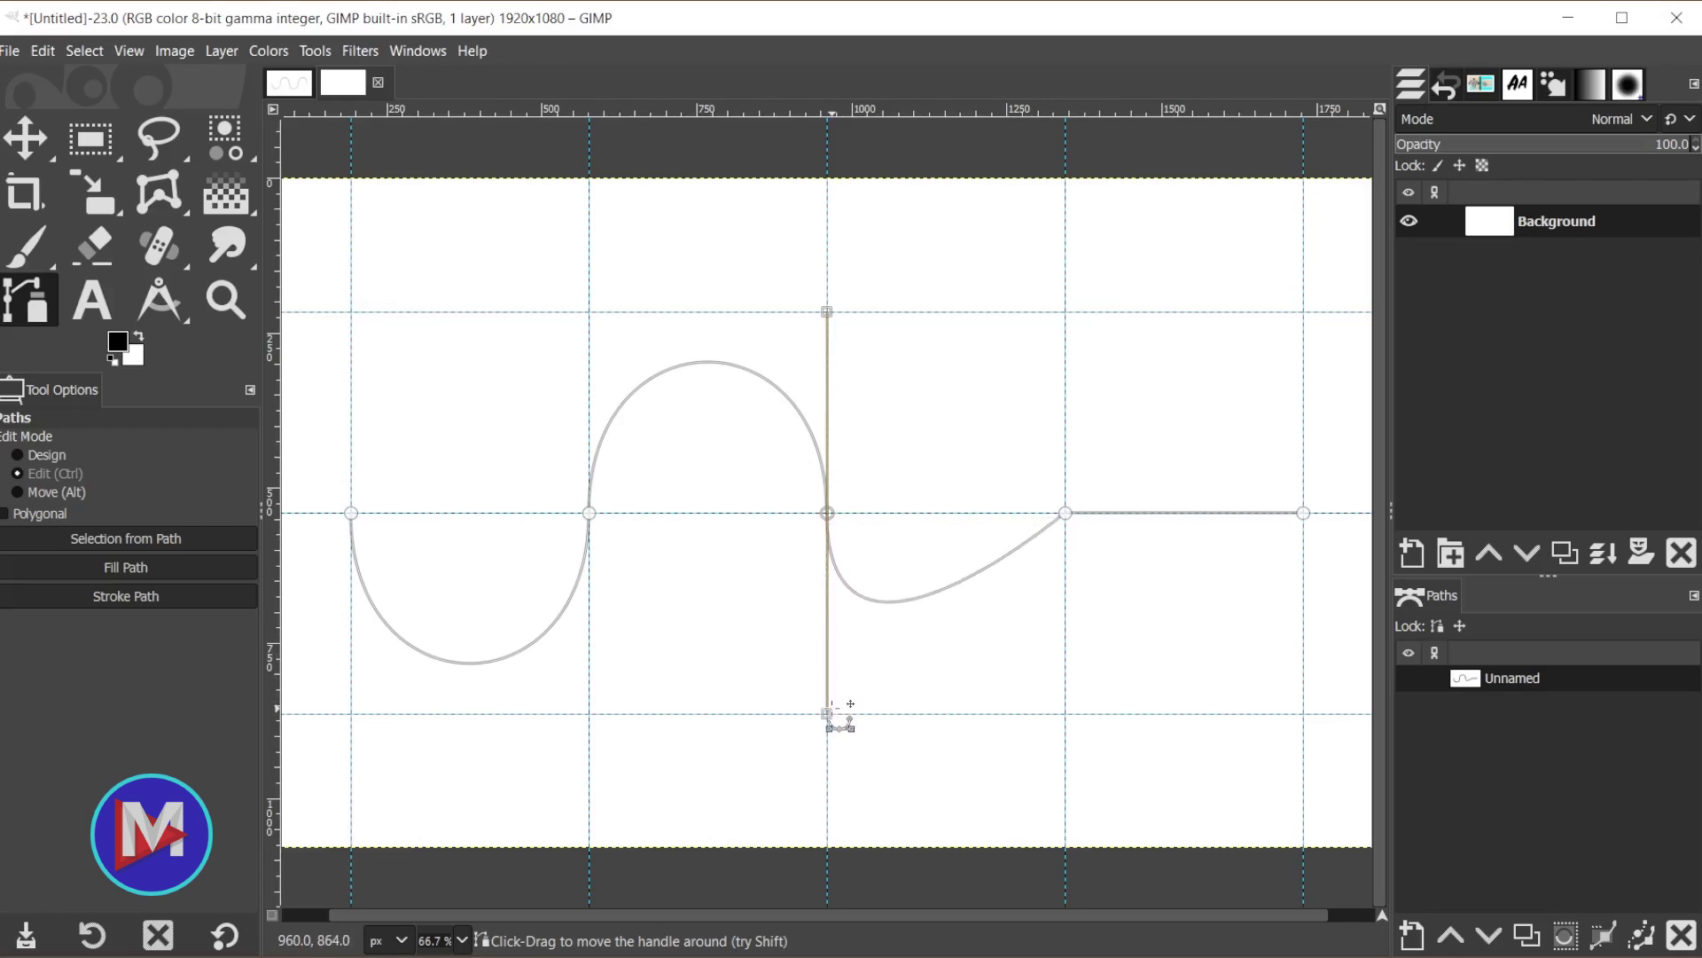
{"action": "left_click", "coordinate": [1065, 513]}
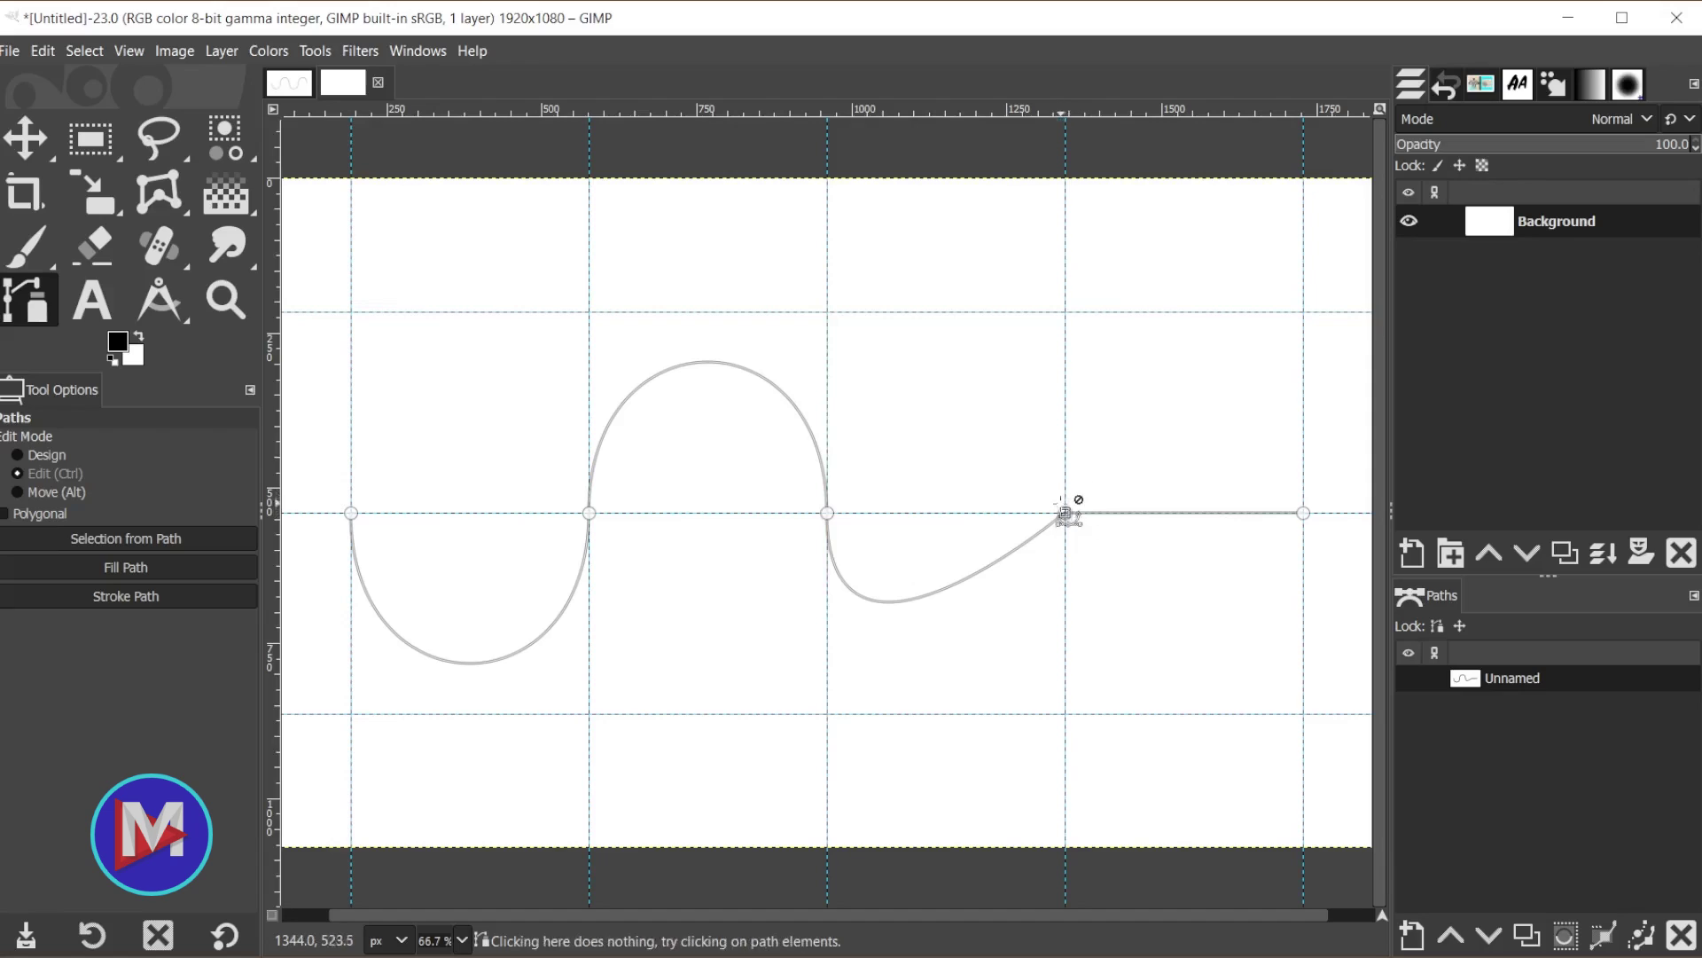
{"action": "left_click_drag", "start_coordinate": [1065, 513], "coordinate": [1065, 714]}
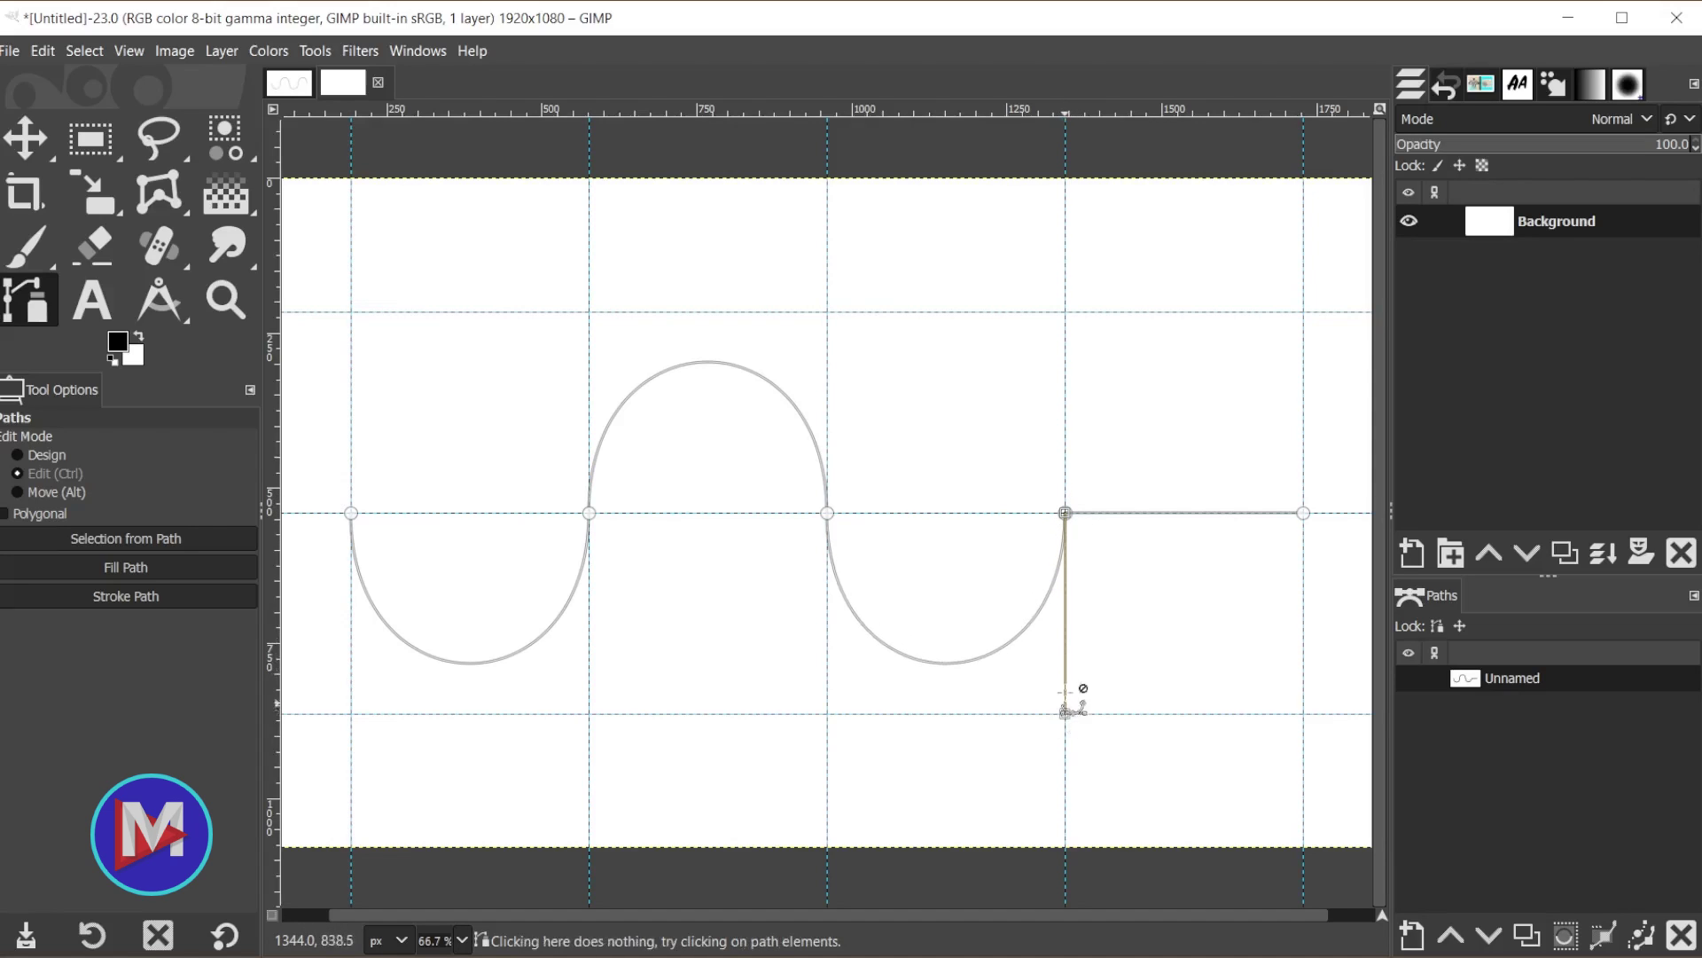
{"action": "left_click_drag", "start_coordinate": [1065, 512], "coordinate": [1065, 311]}
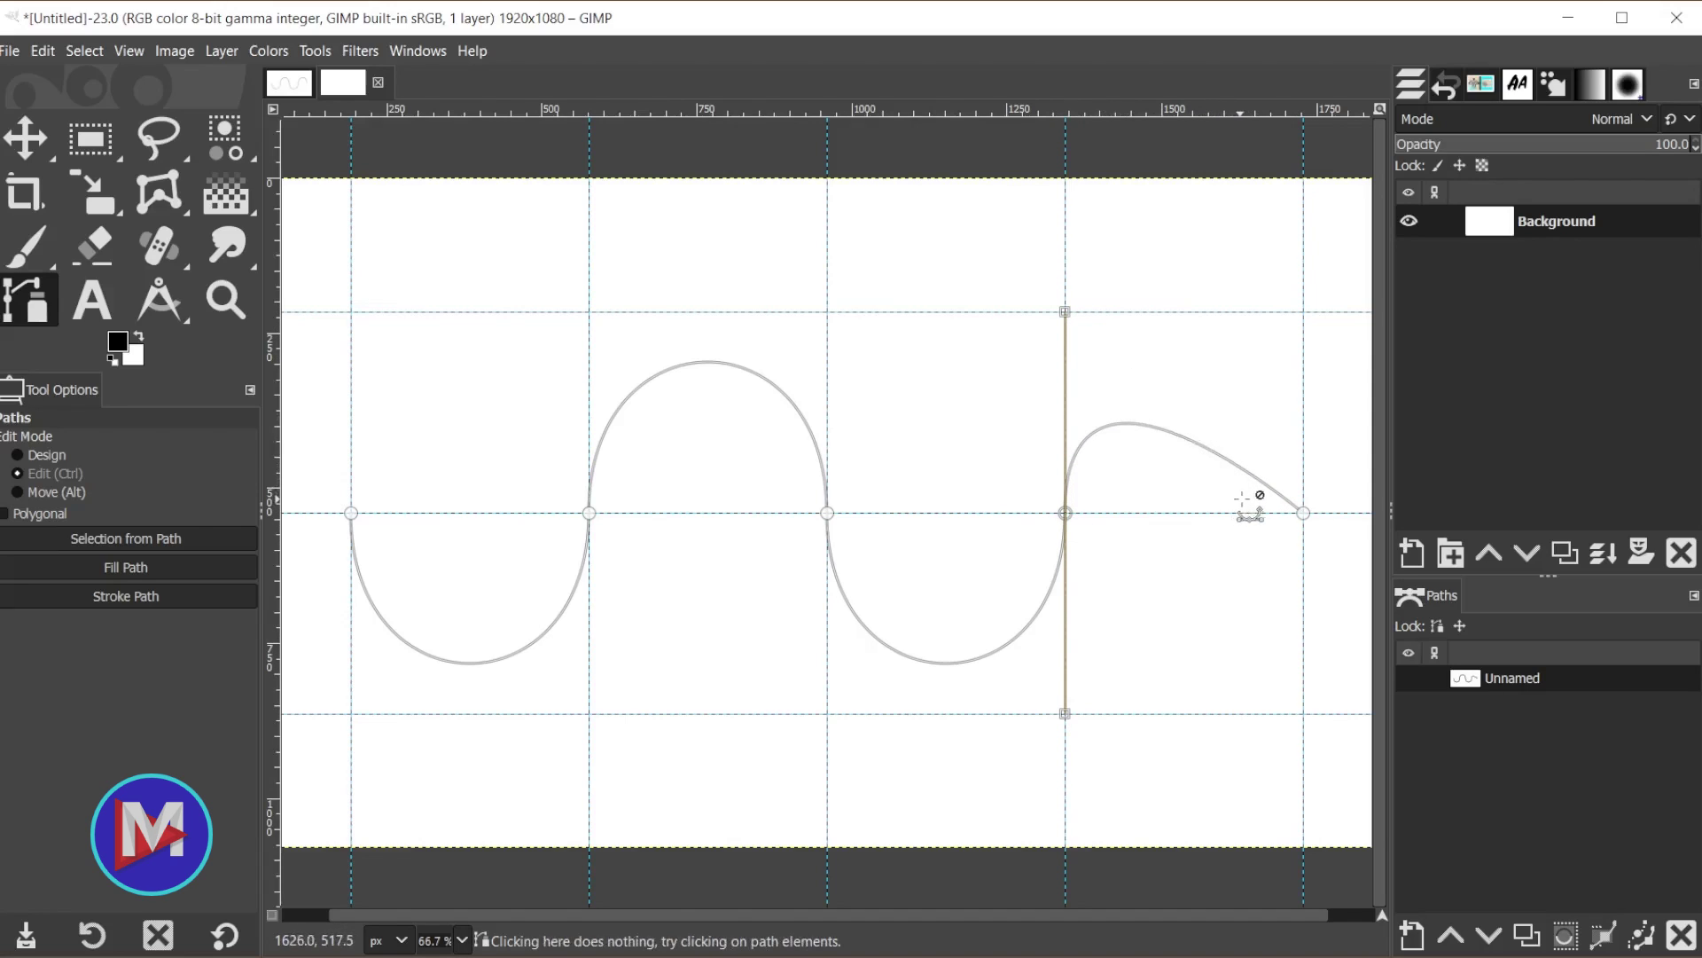
{"action": "left_click", "coordinate": [1303, 513]}
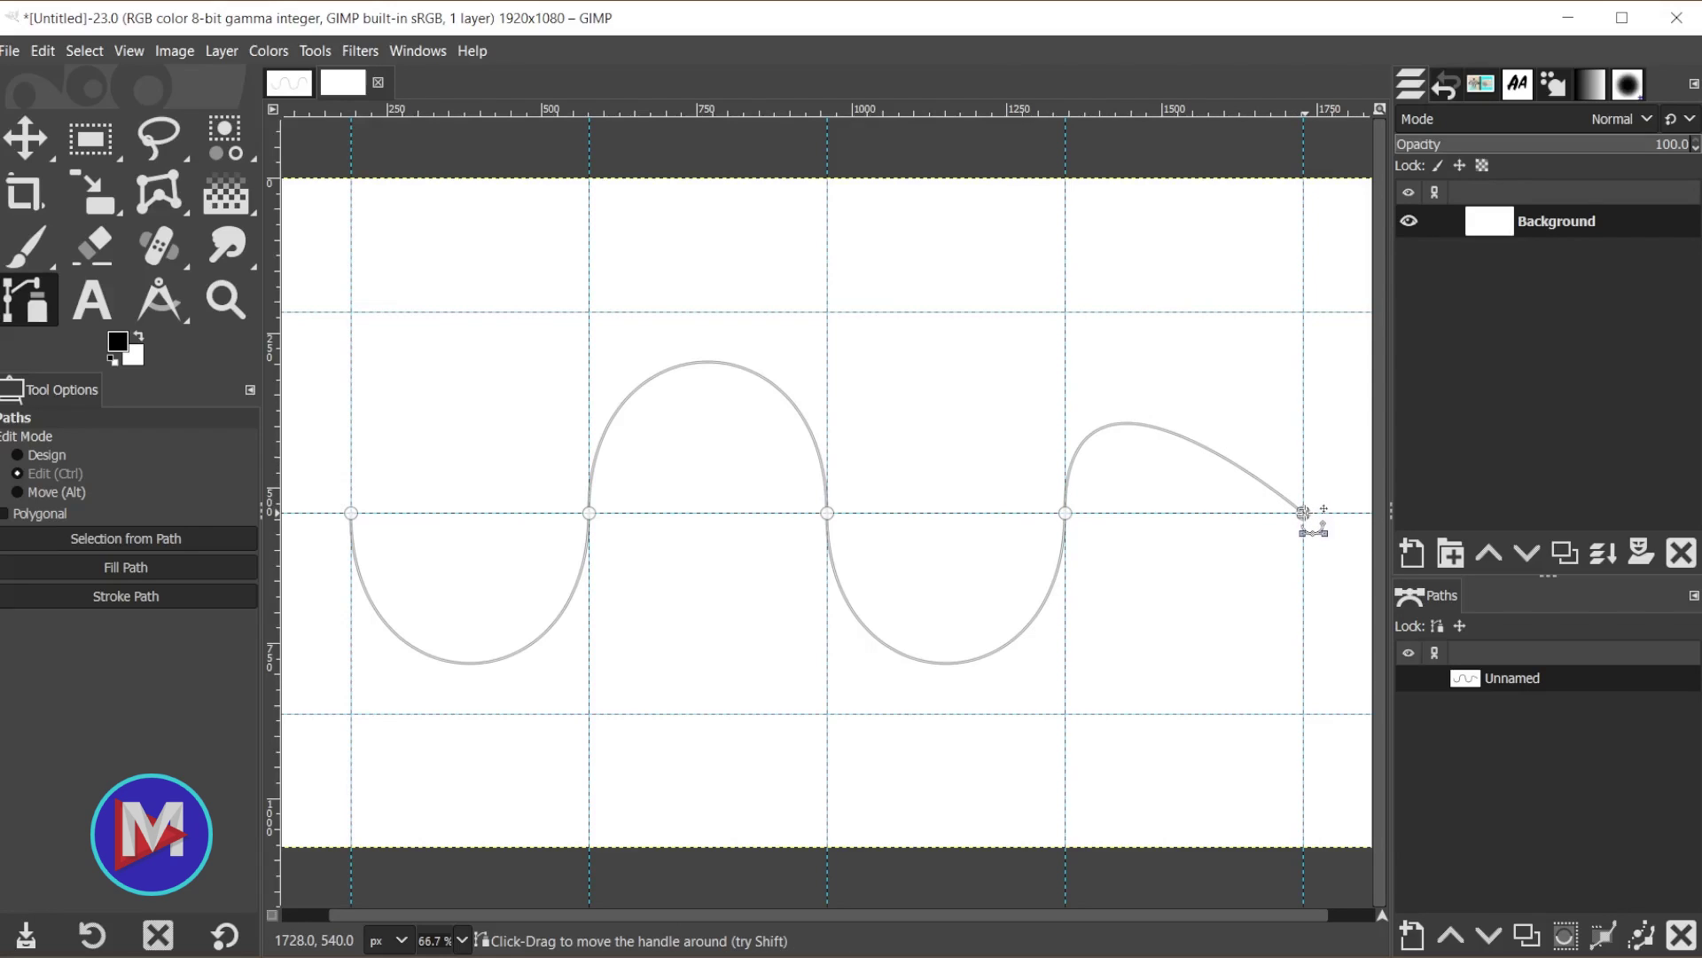
{"action": "left_click_drag", "start_coordinate": [1304, 512], "coordinate": [1303, 714]}
{"action": "left_click_drag", "start_coordinate": [1303, 512], "coordinate": [1303, 311]}
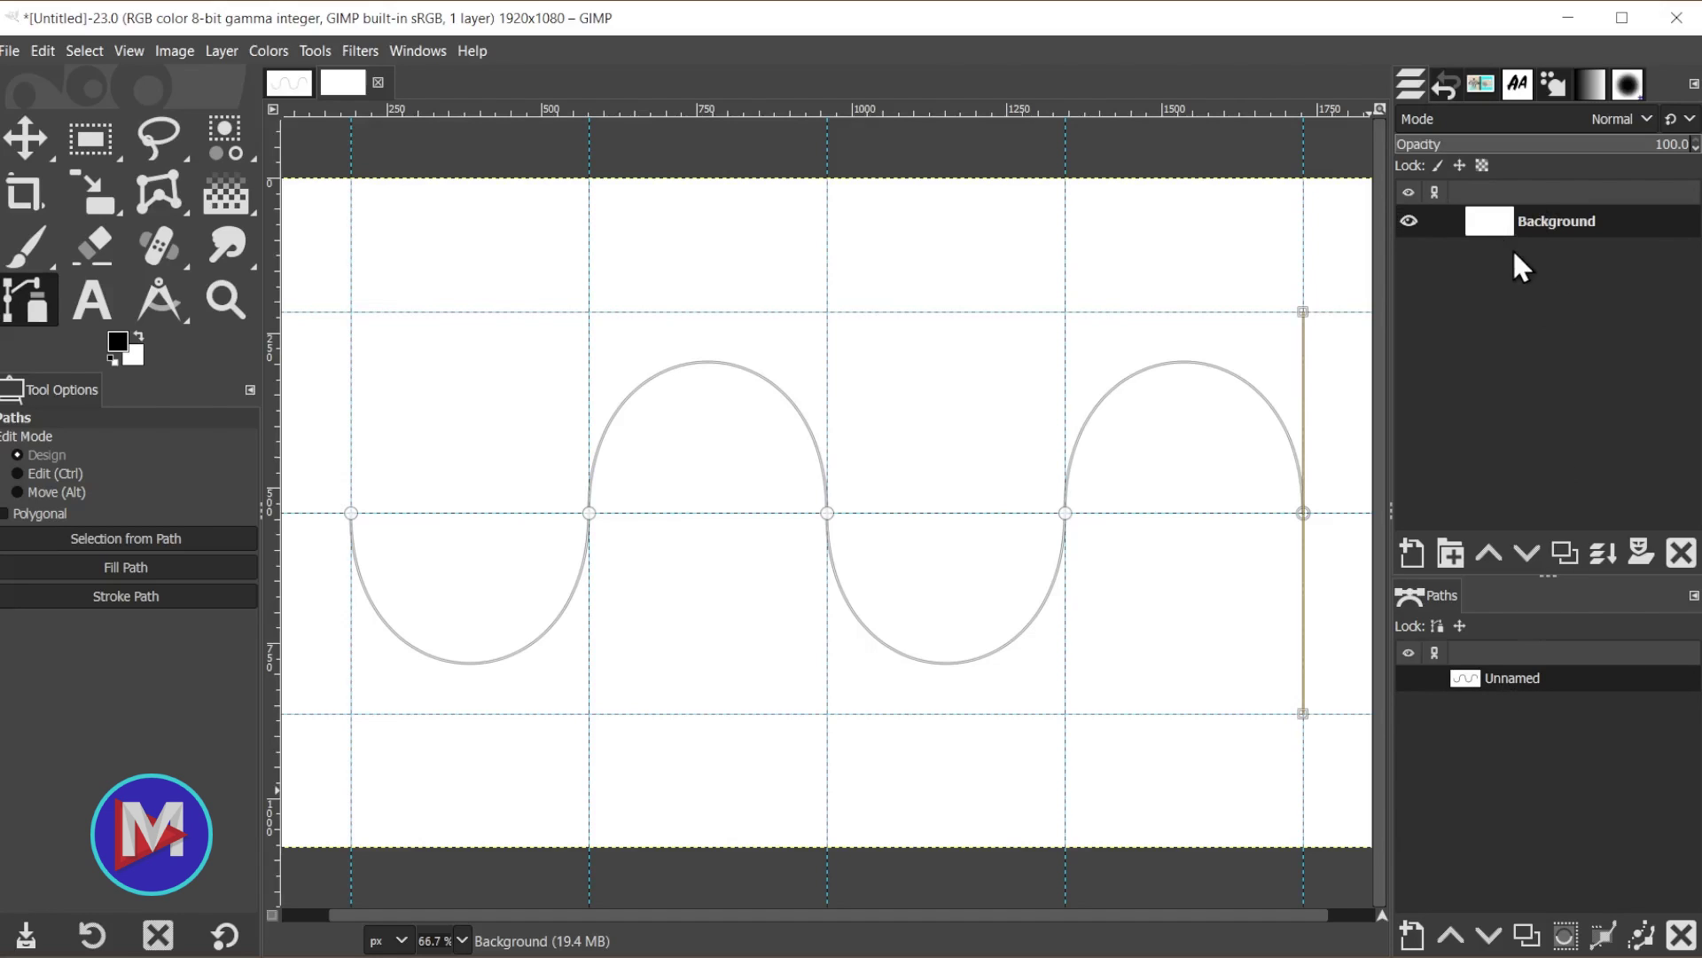
- Add a transparent layer named 'Curve' above Background
{"action": "left_click", "coordinate": [1412, 549]}
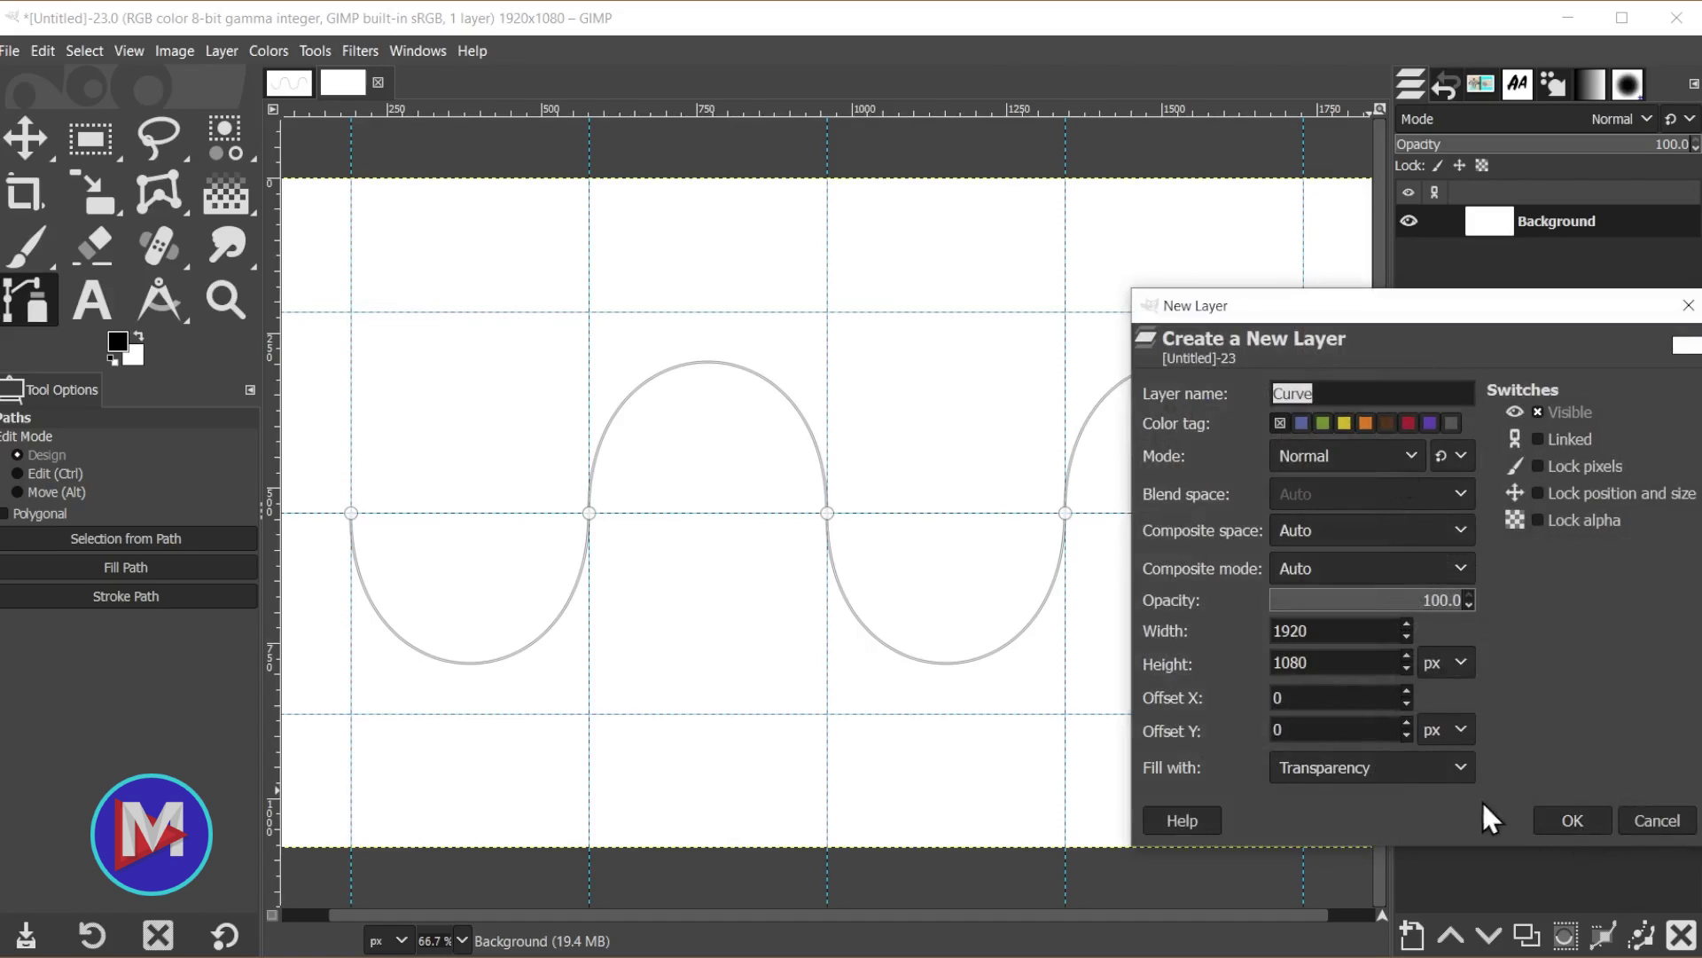
{"action": "left_click", "coordinate": [1572, 819]}
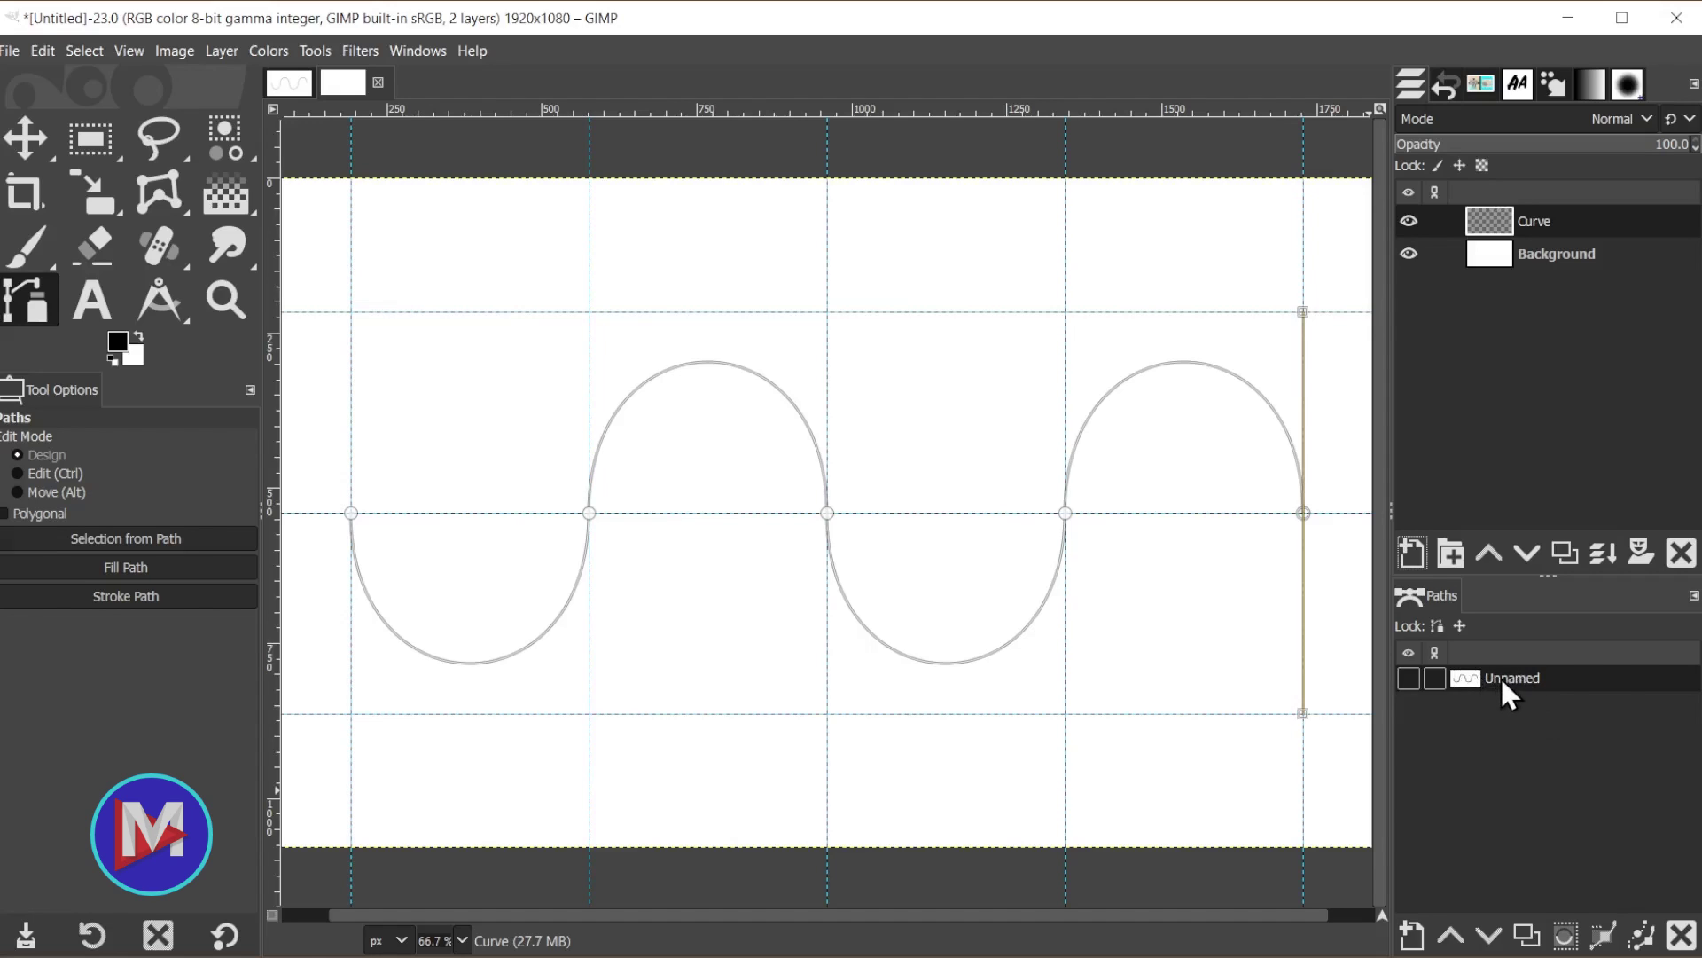
- Set up Stroke Path as a 15 px solid stroke using the Line dash preset
{"action": "left_click", "coordinate": [1643, 935]}
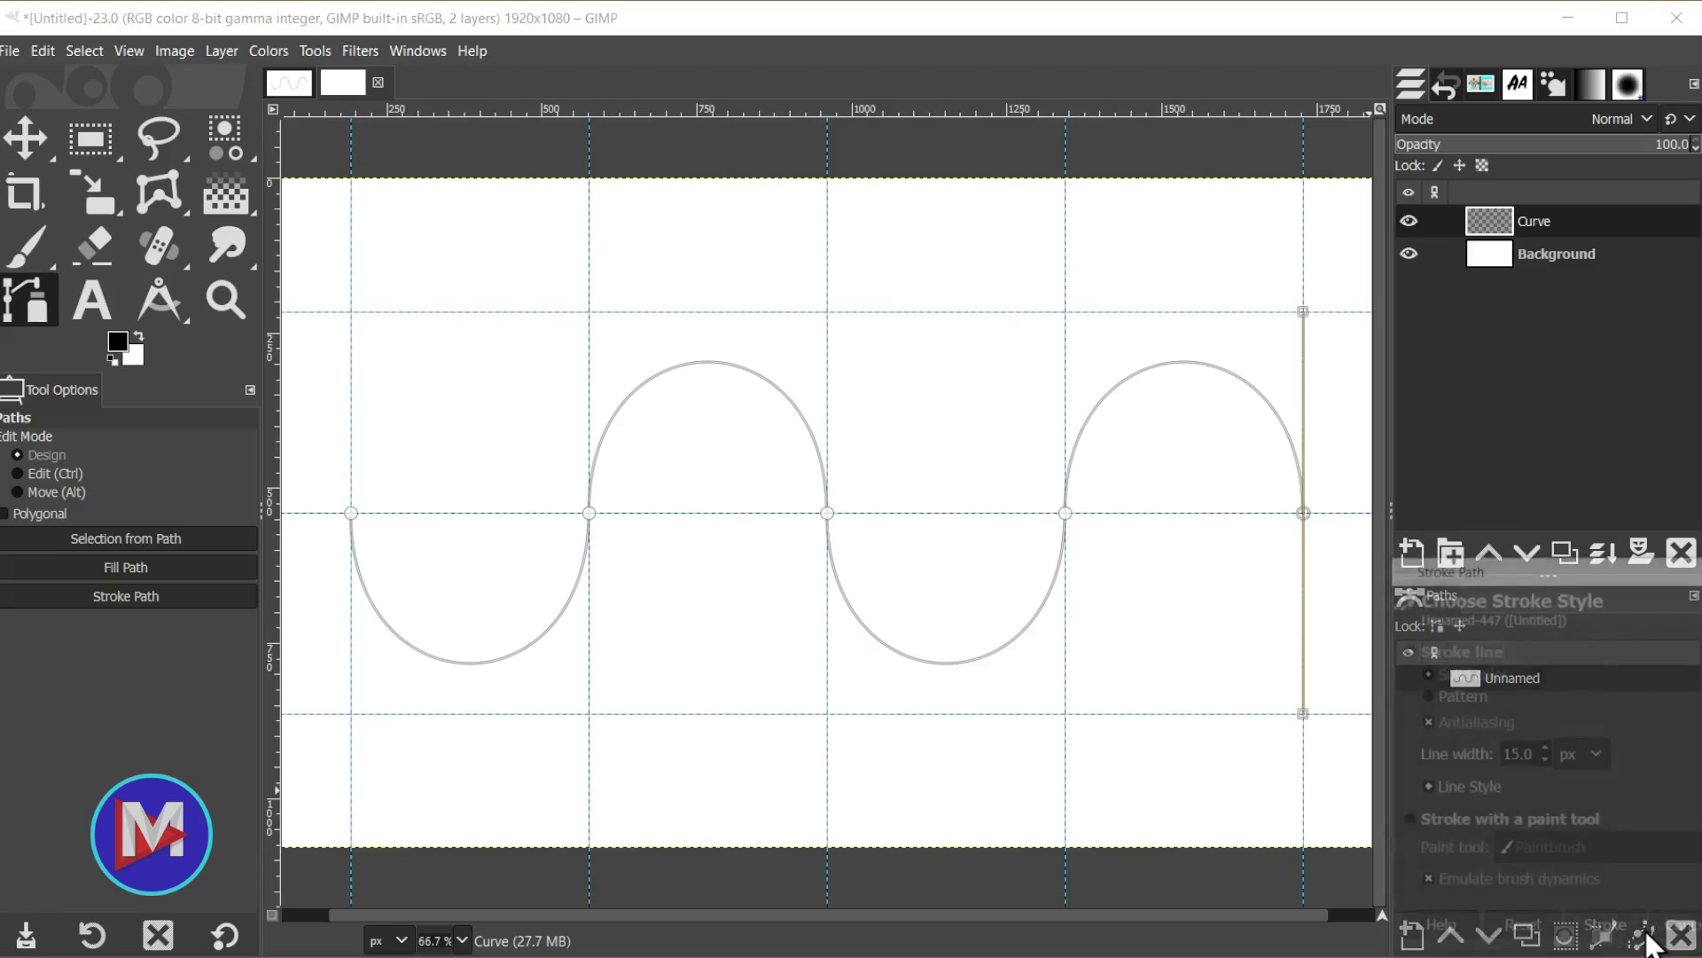
{"action": "left_click_drag", "start_coordinate": [1571, 559], "coordinate": [1442, 315]}
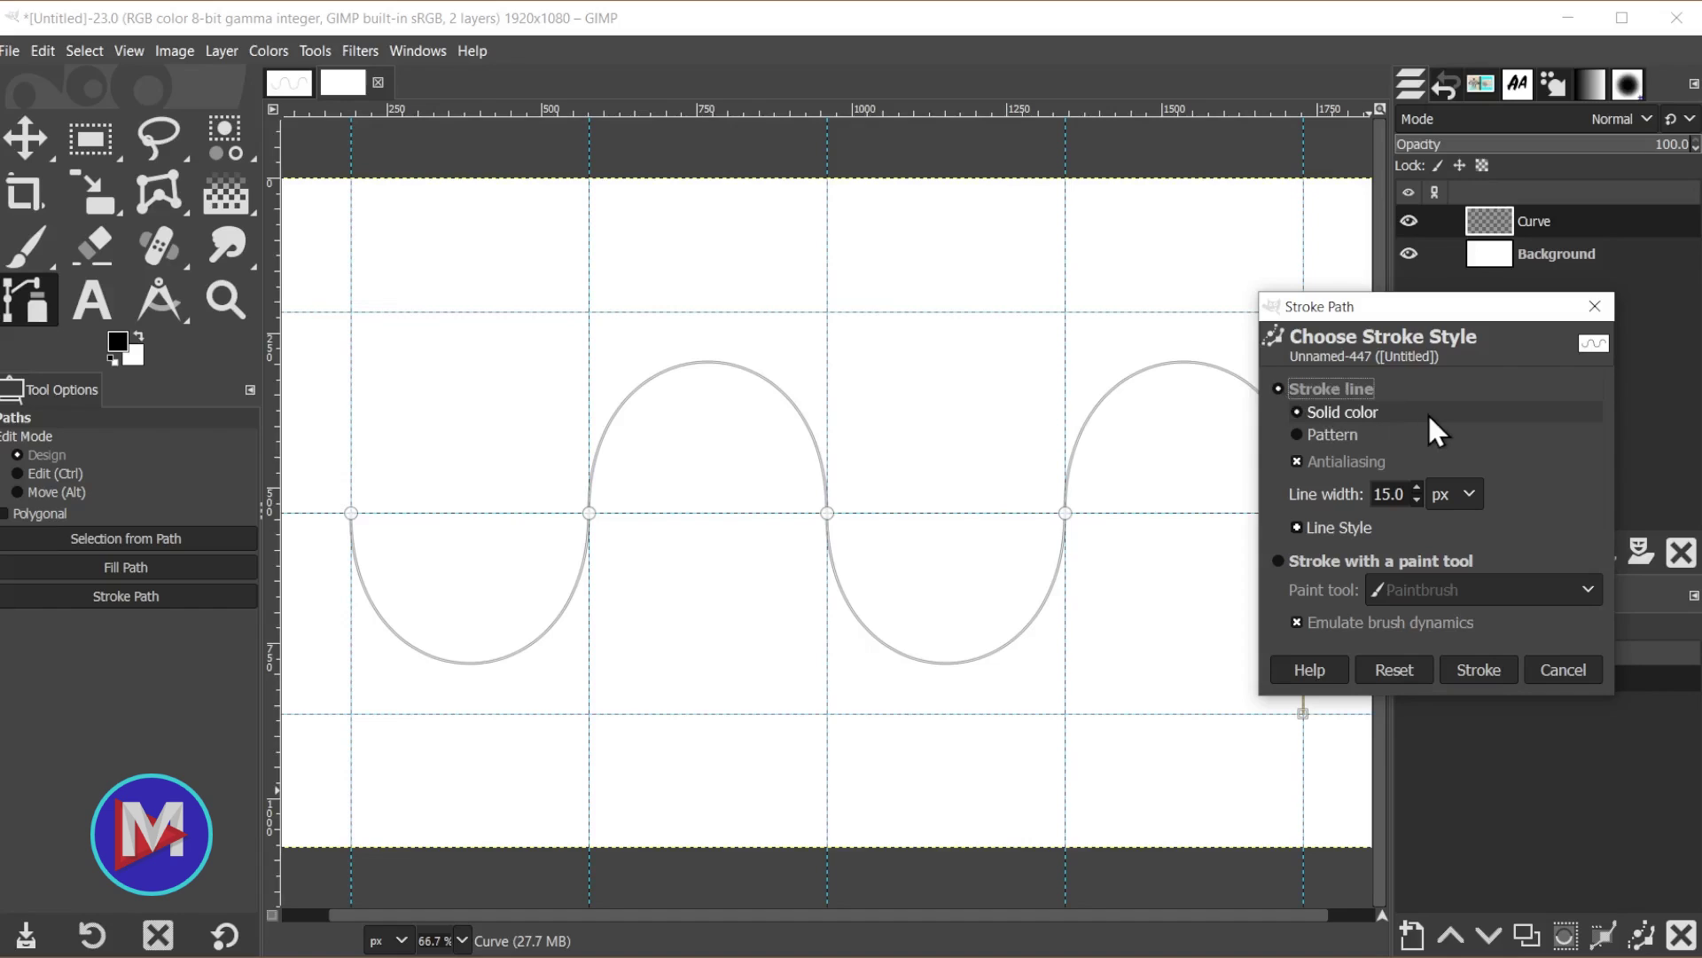
{"action": "left_click", "coordinate": [1337, 529]}
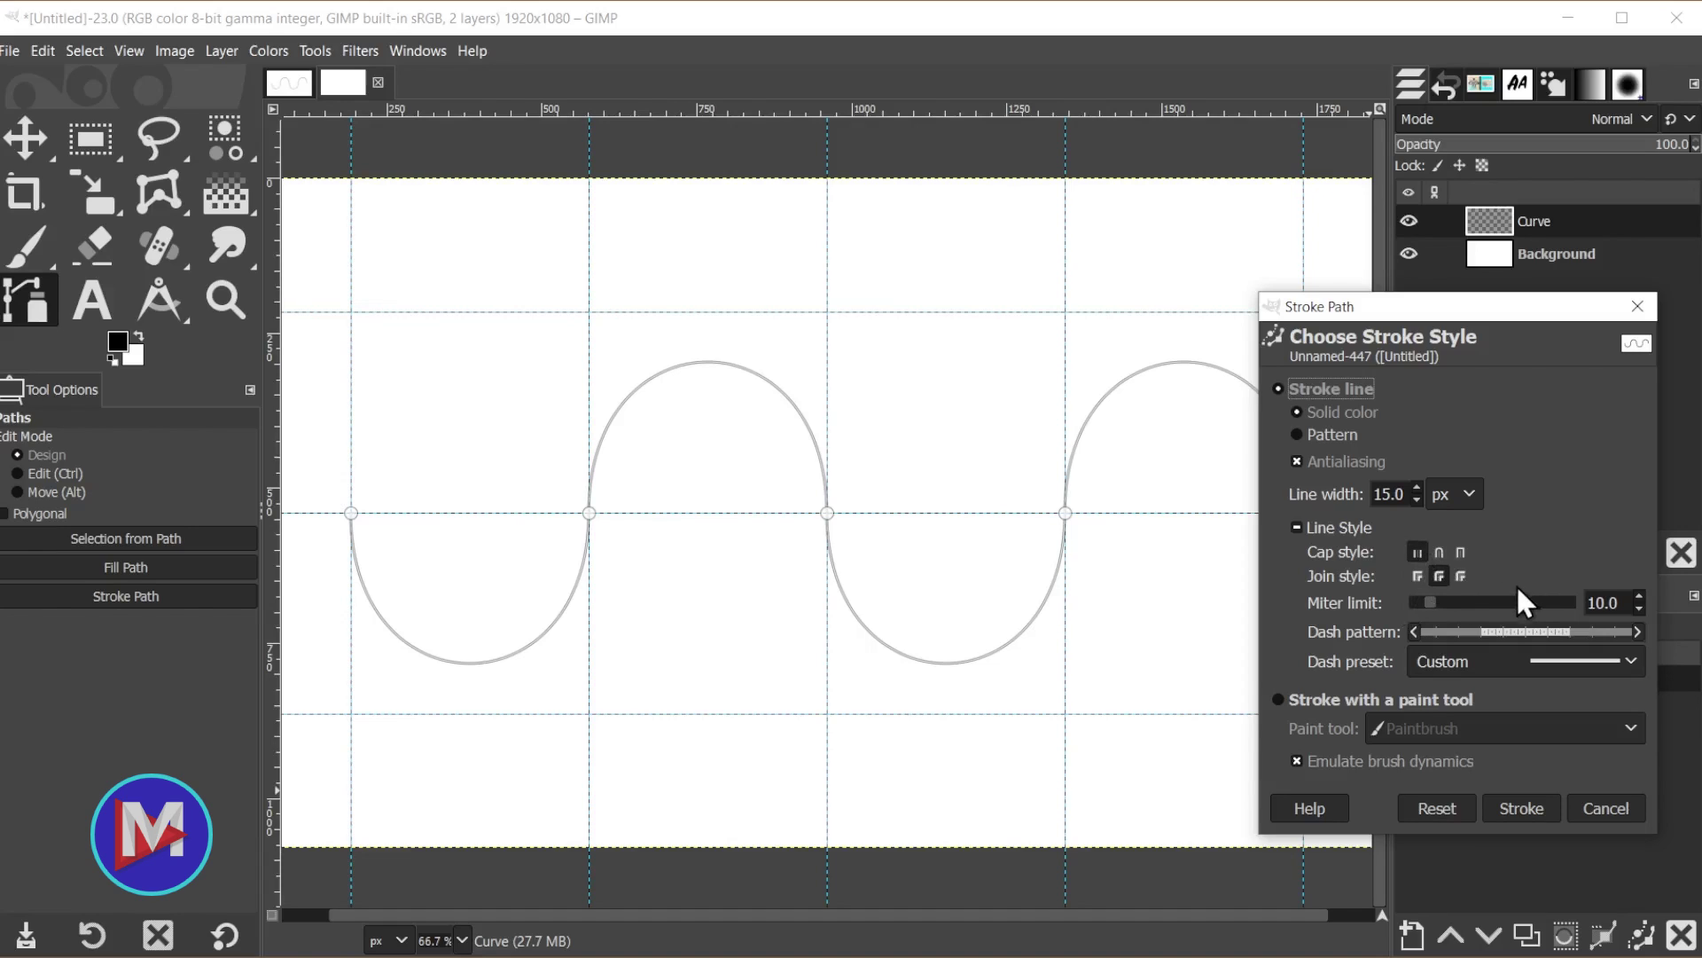
{"action": "left_click", "coordinate": [1437, 577]}
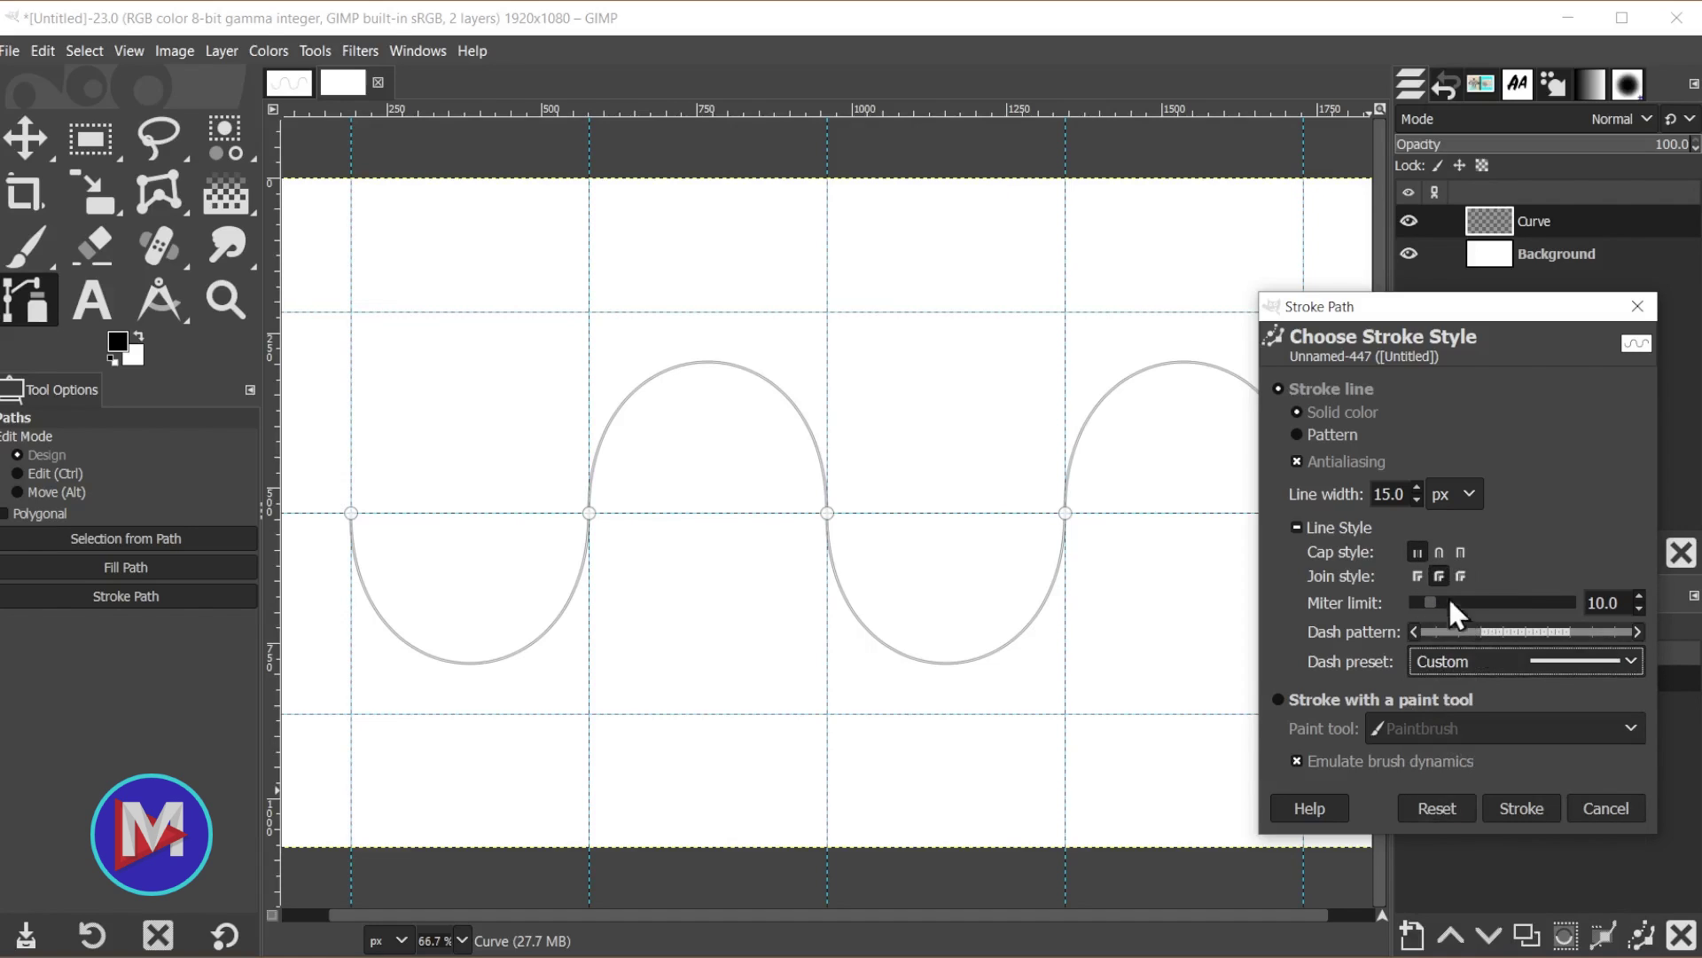
{"action": "left_click", "coordinate": [1507, 662]}
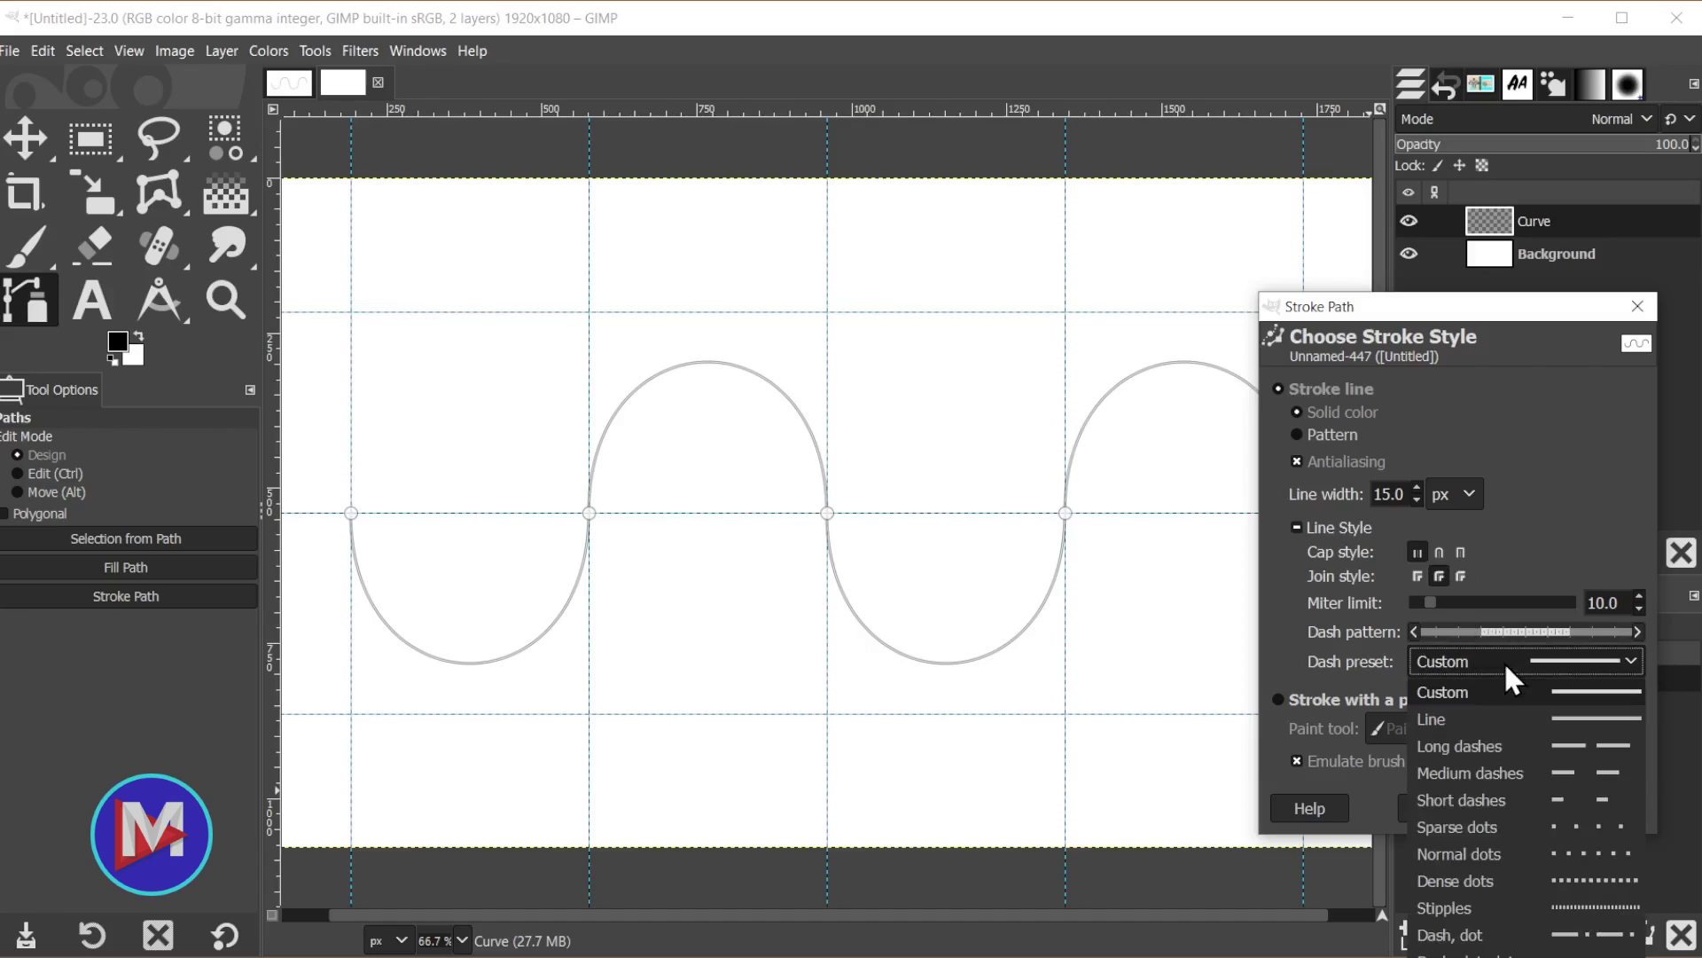
{"action": "left_click", "coordinate": [1498, 715]}
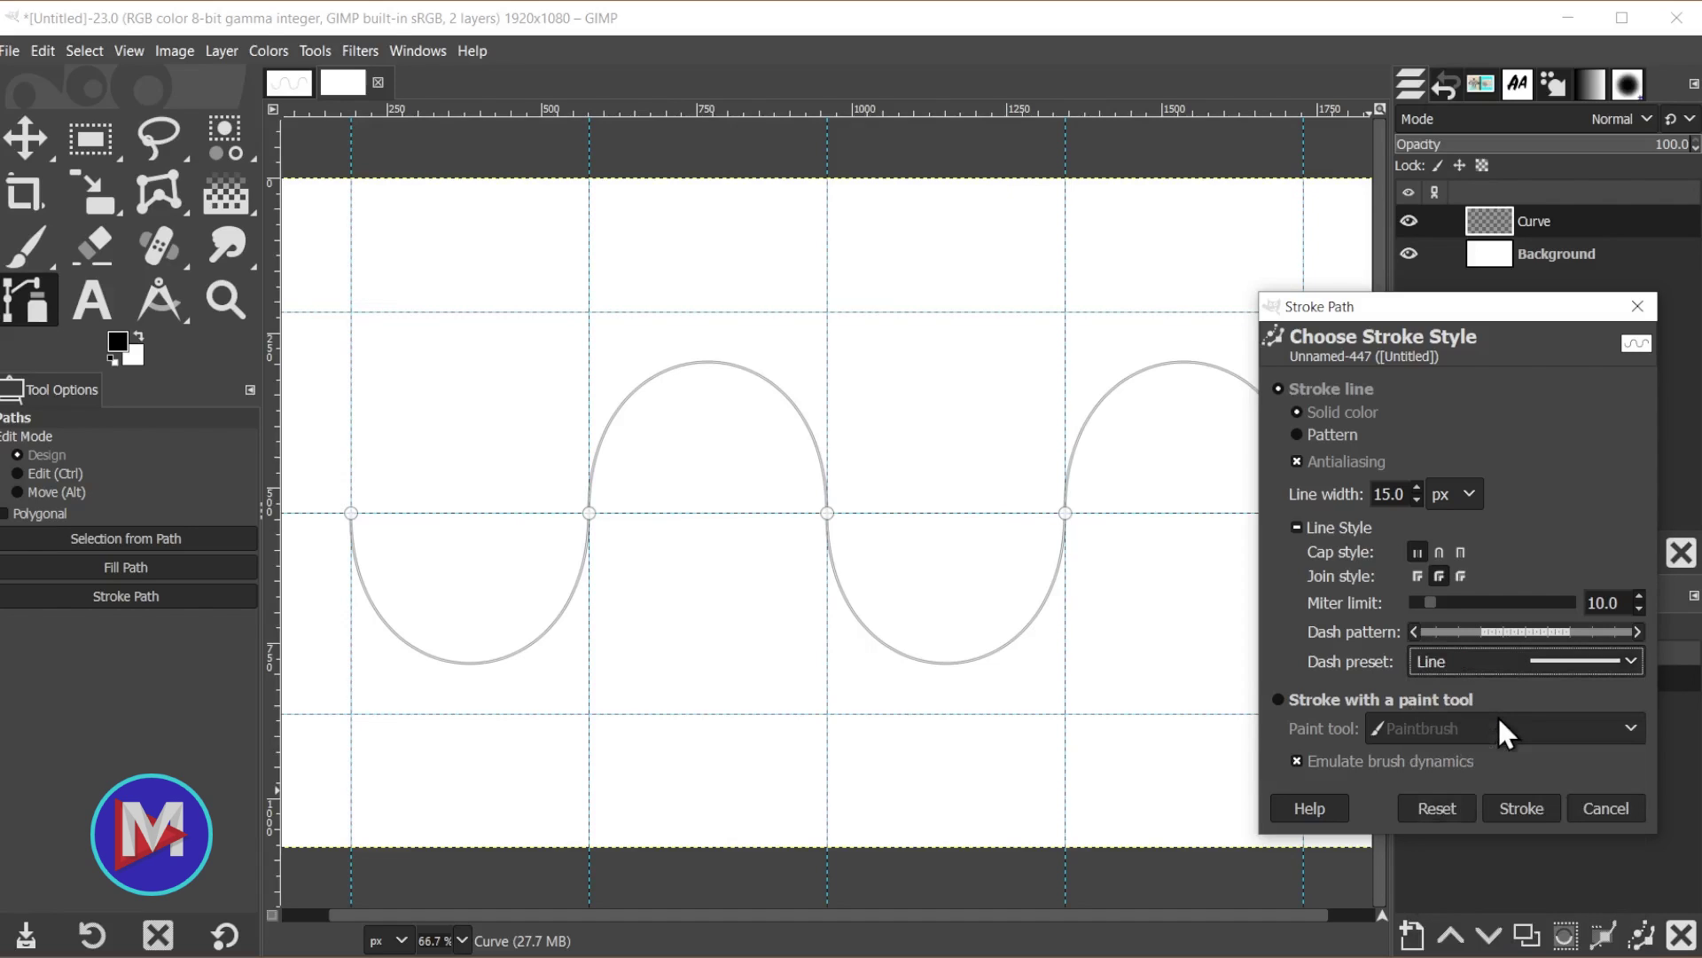
{"action": "left_click", "coordinate": [1513, 665]}
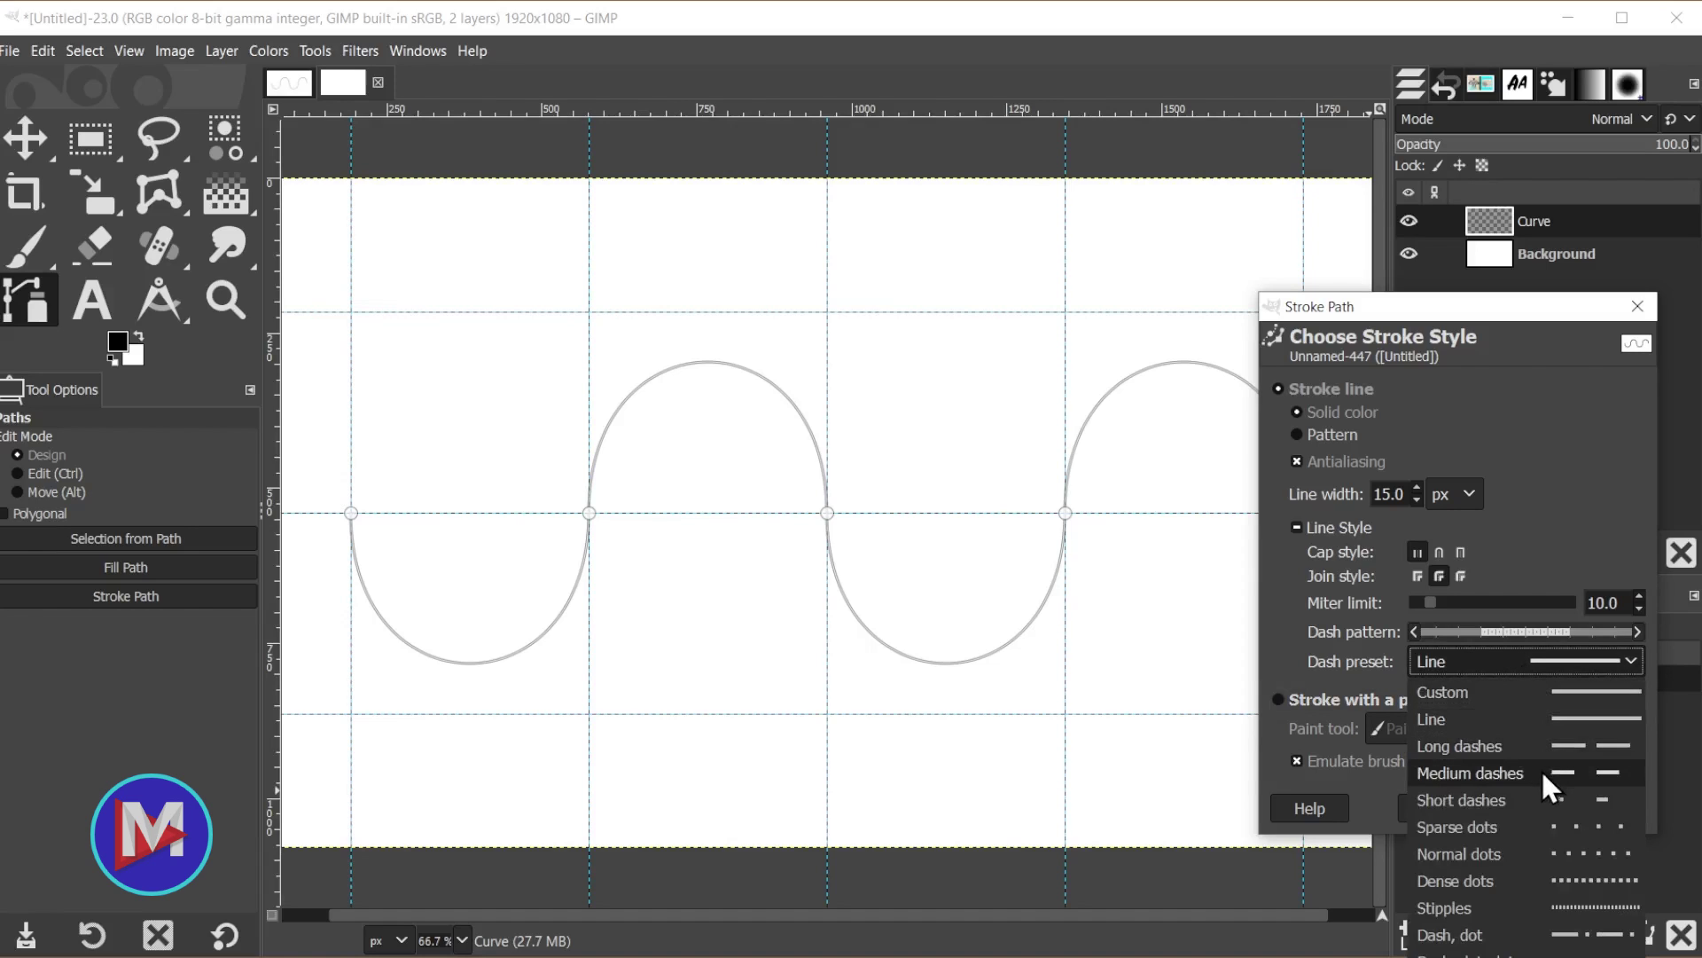
{"action": "left_click", "coordinate": [1507, 658]}
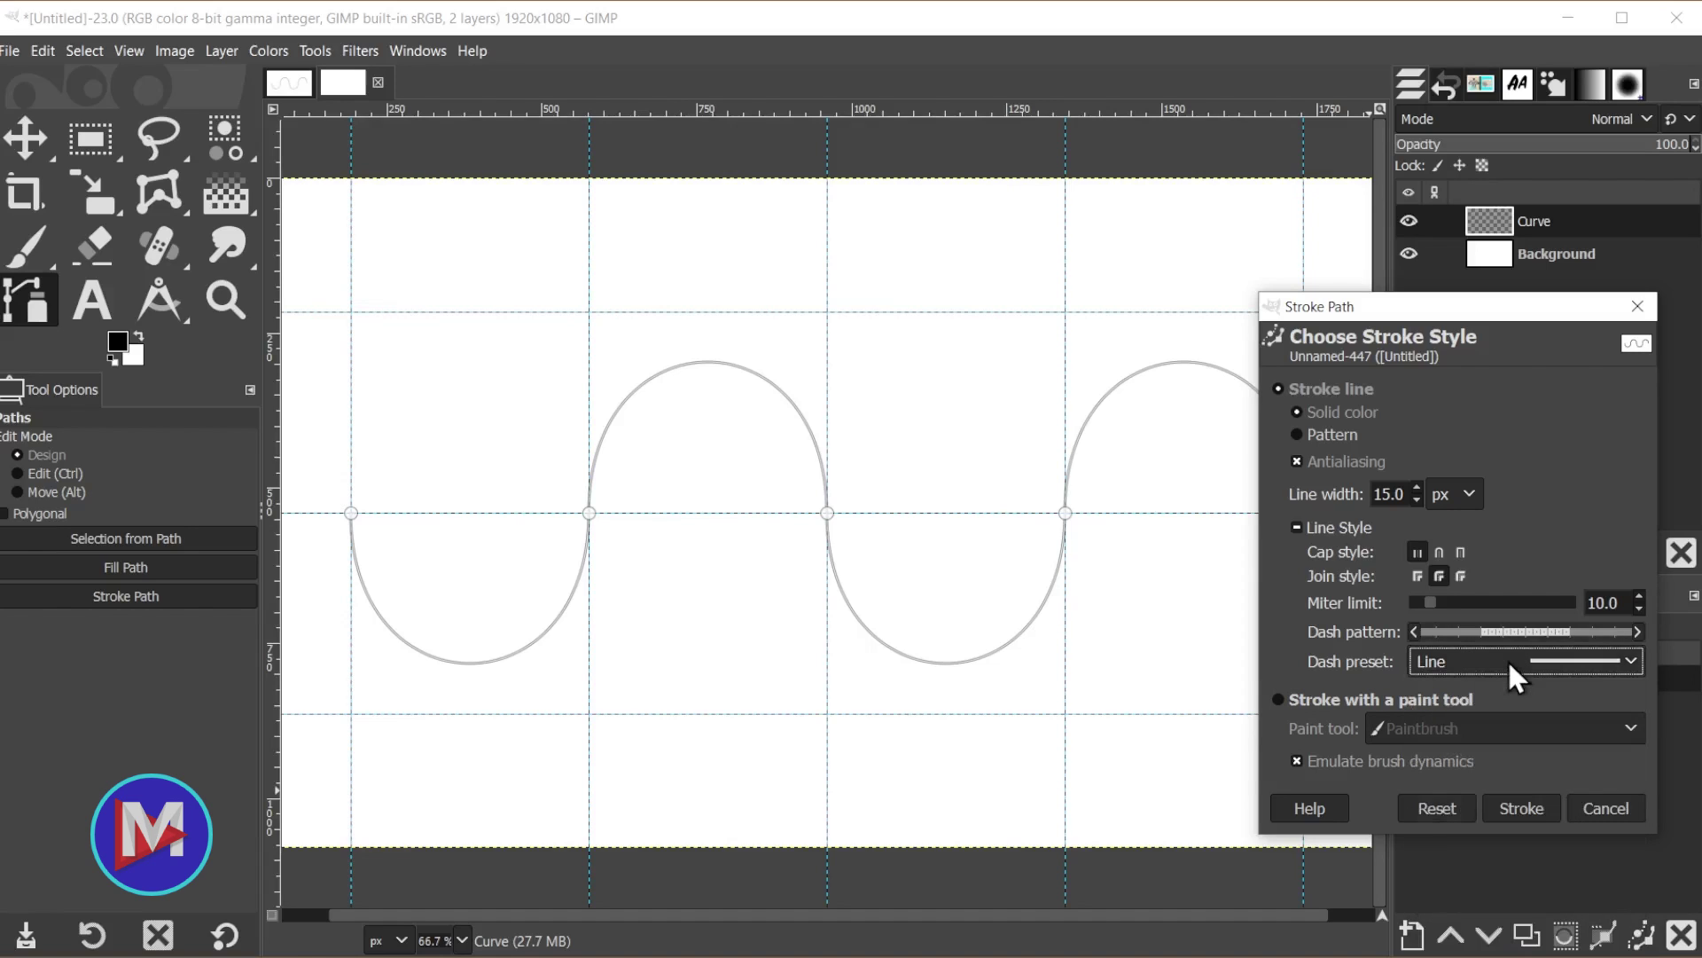
- Stroke the wave path in solid black, then hide the guides and the path outline
{"action": "left_click", "coordinate": [1522, 808]}
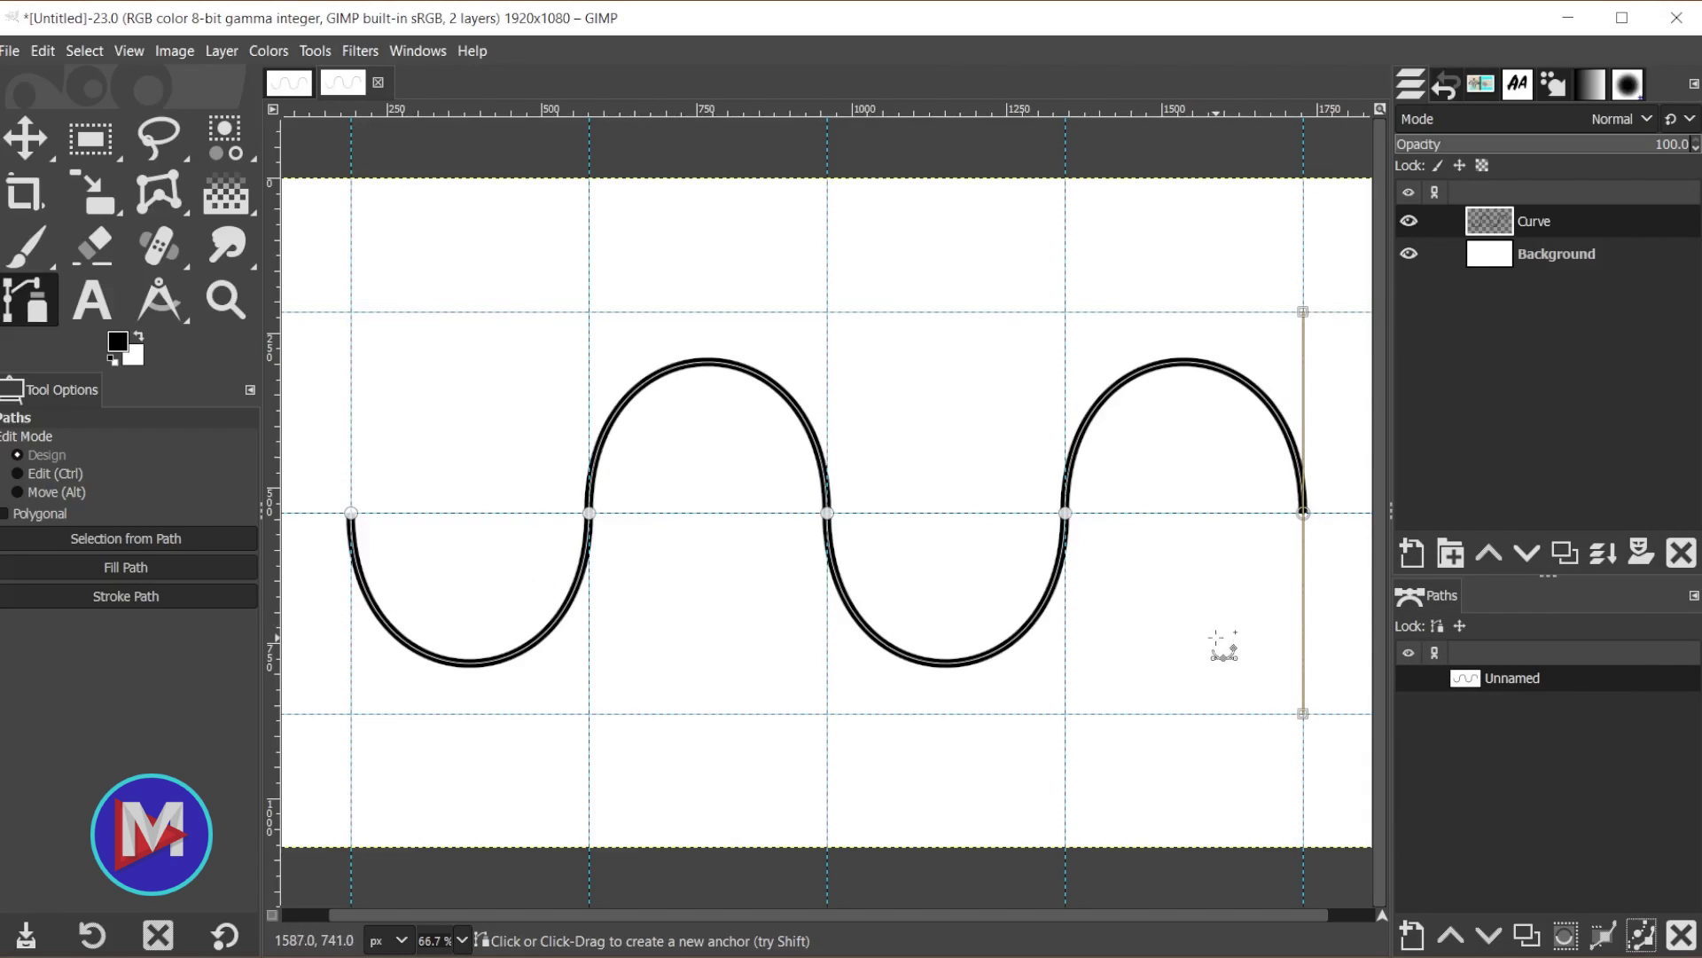
{"action": "key", "text": "ctrl+shift+t"}
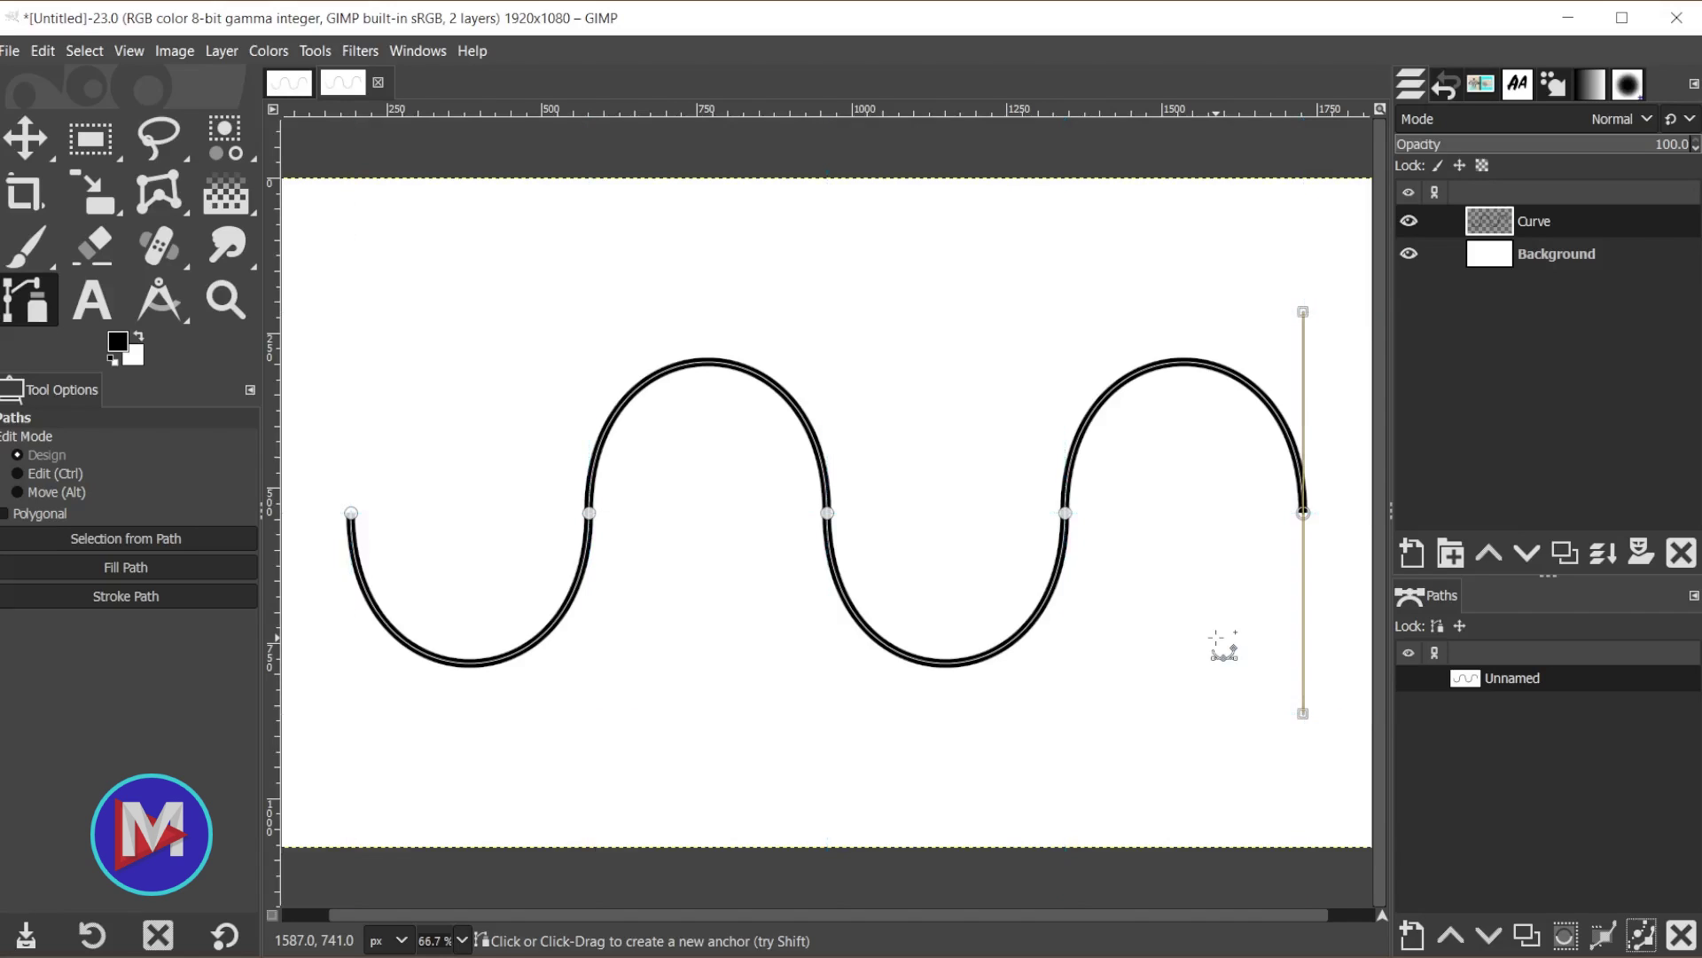
{"action": "key", "text": "m"}
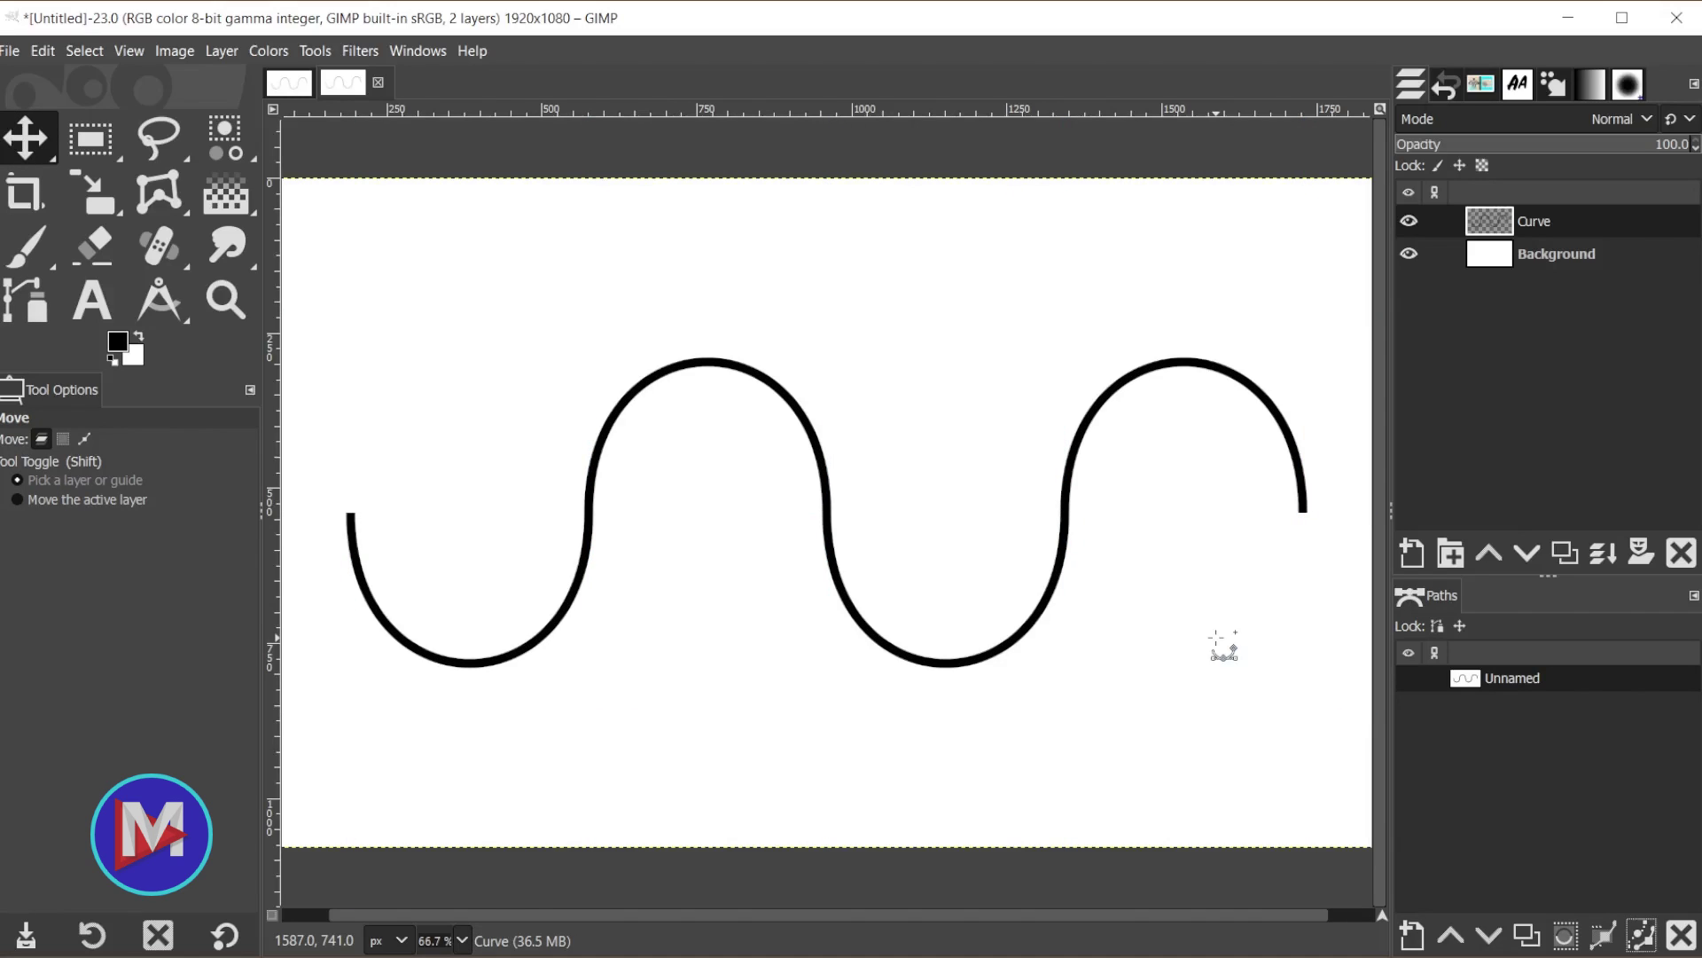